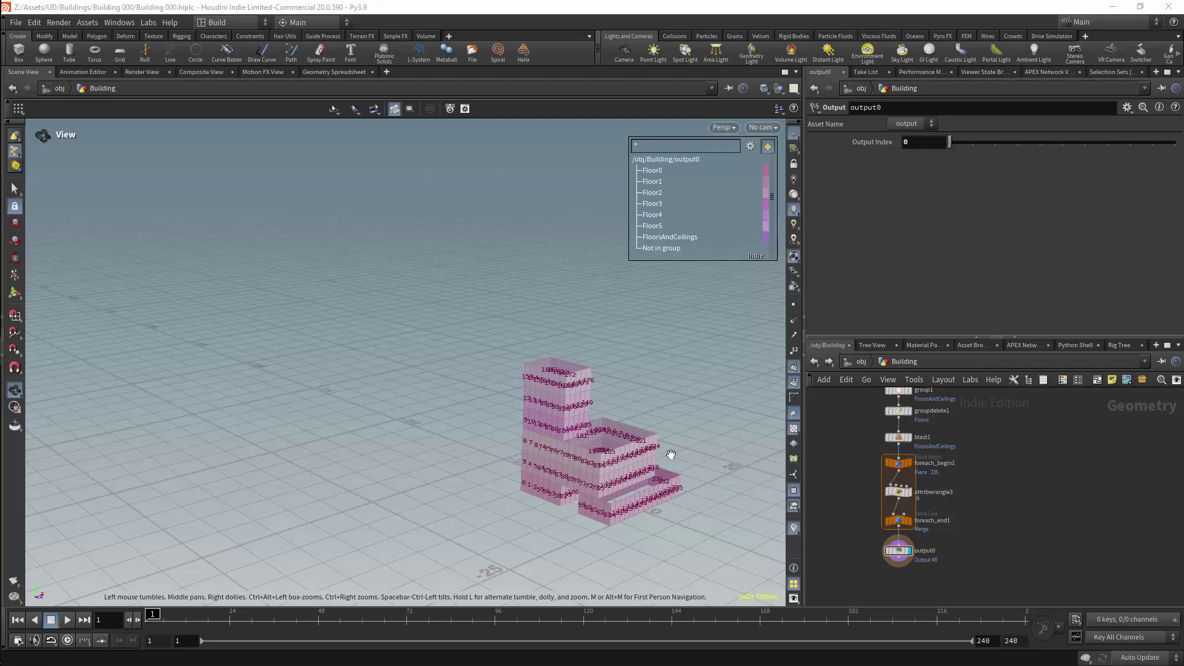
Append the line "i@FloorNum = floor;" to the VEX code of attribwrangle3 to store each primitive's floor number.
scroll(602, 428, "up", 6)
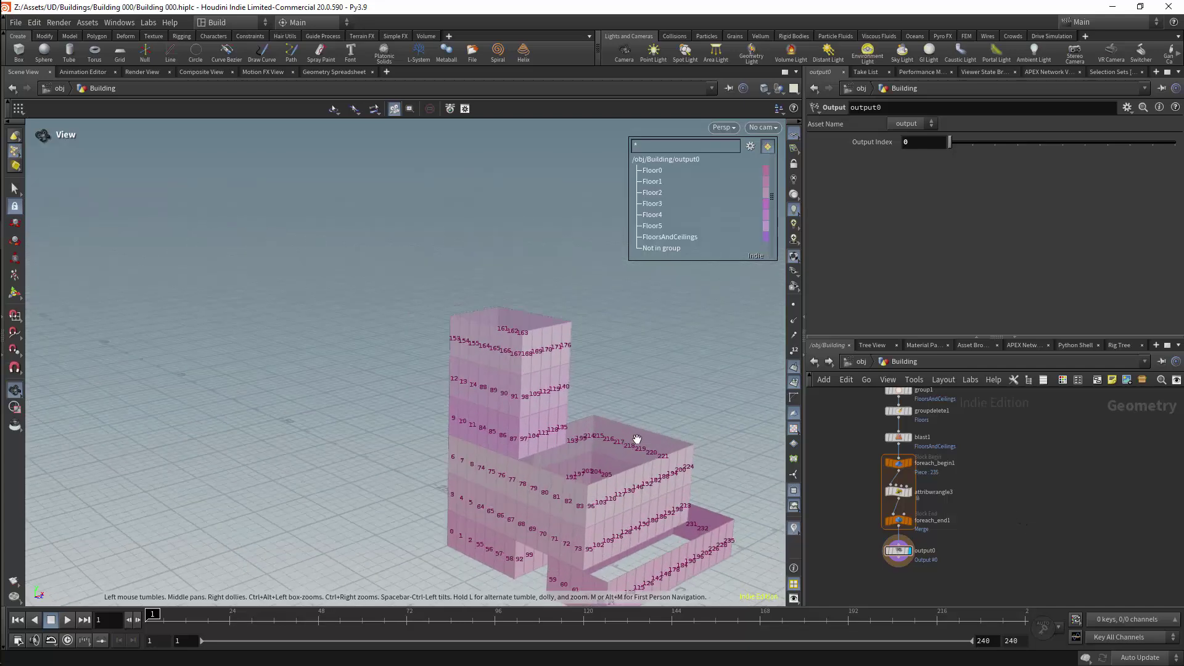
left_click_drag(593, 409, 576, 391)
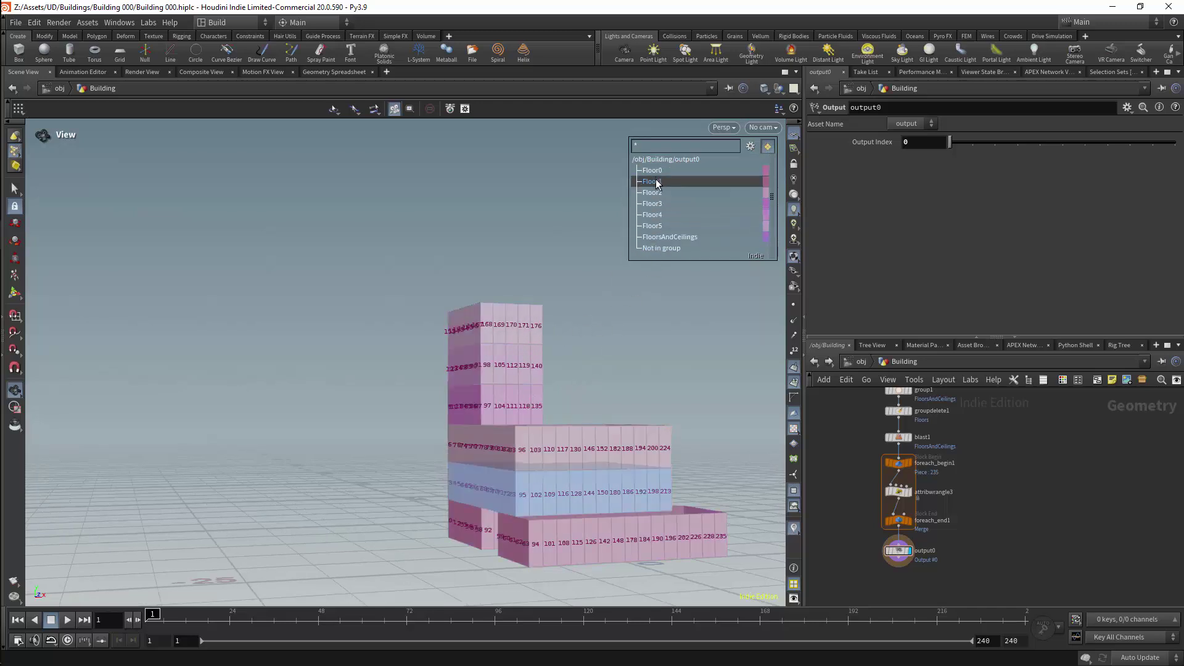
scroll(1024, 478, "up", 4)
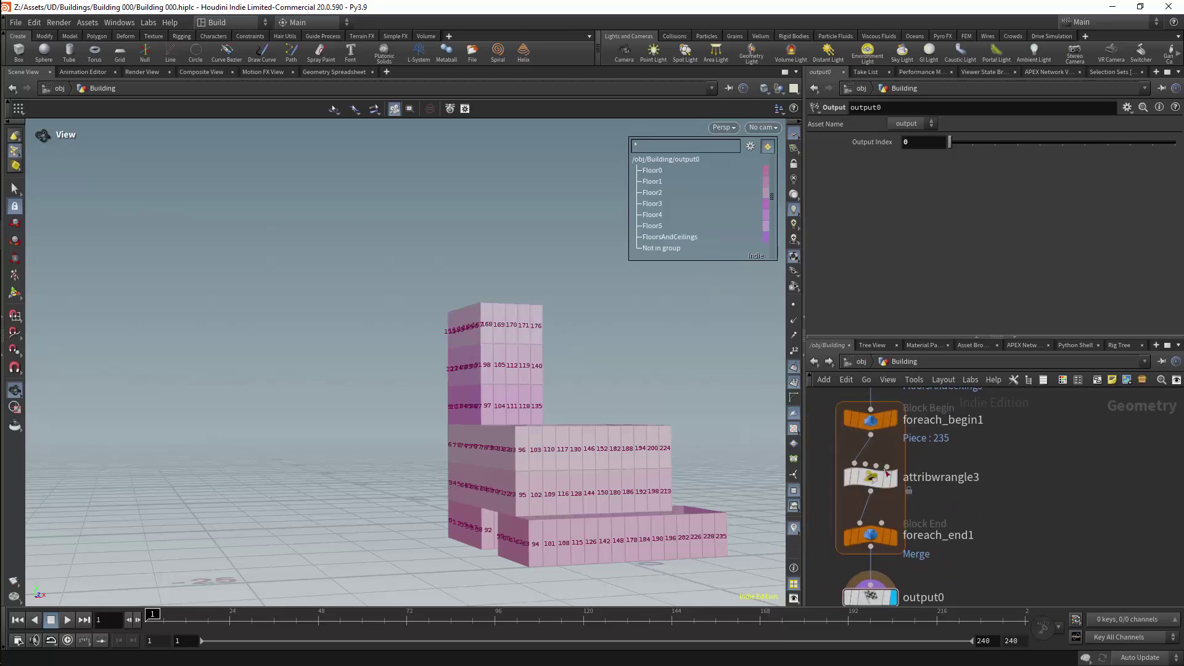
scroll(995, 453, "down", 4)
left_click(929, 465)
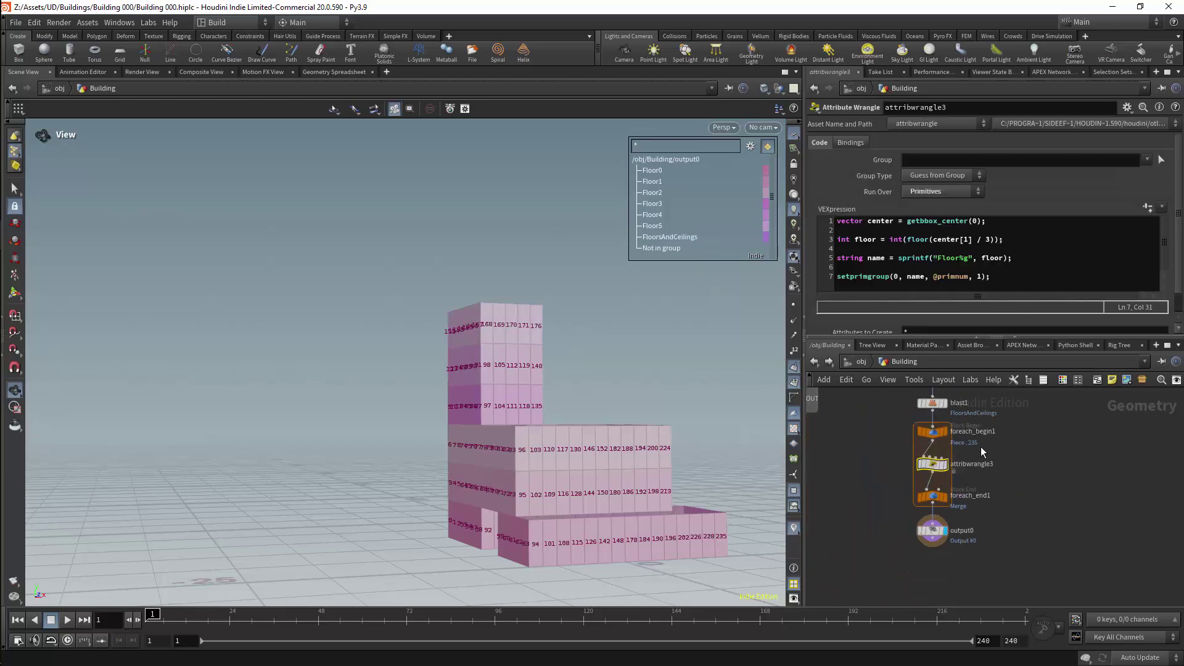
left_click(1006, 288)
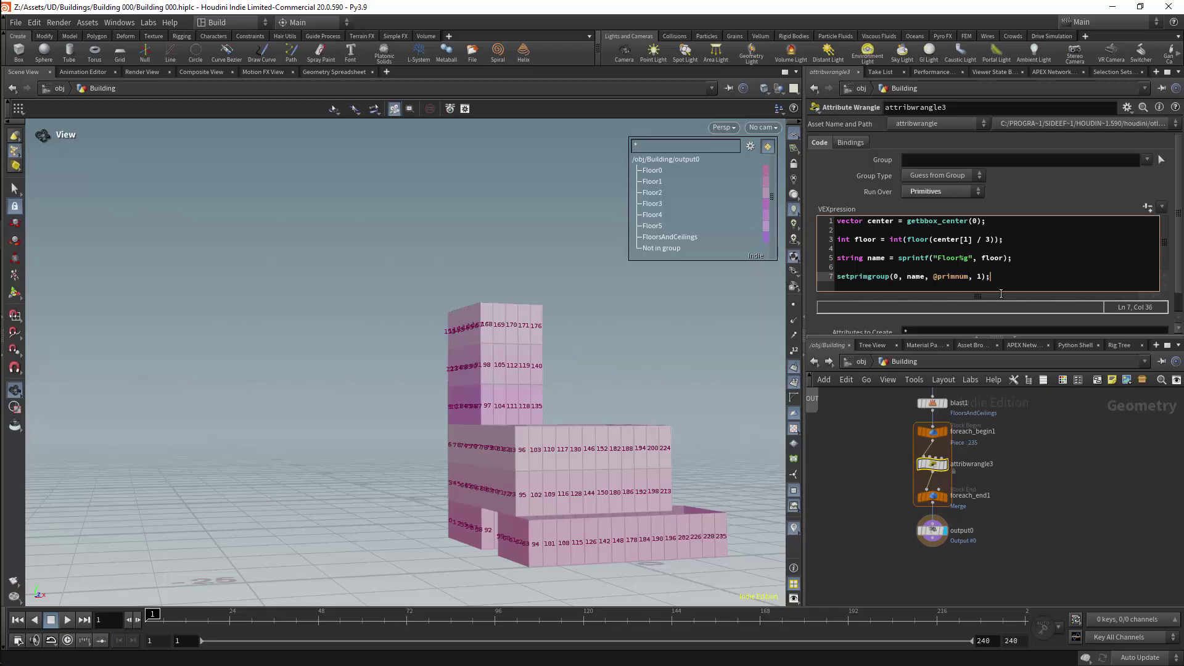
key("Return")
type("i@")
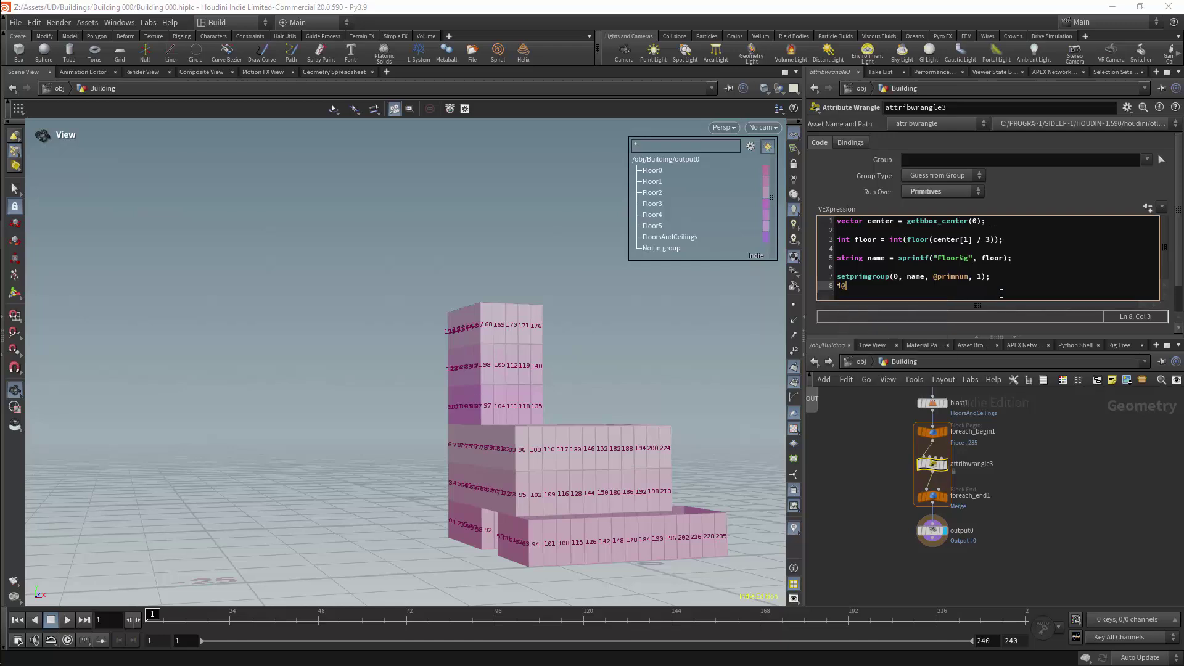
type("FloorNum = floor;")
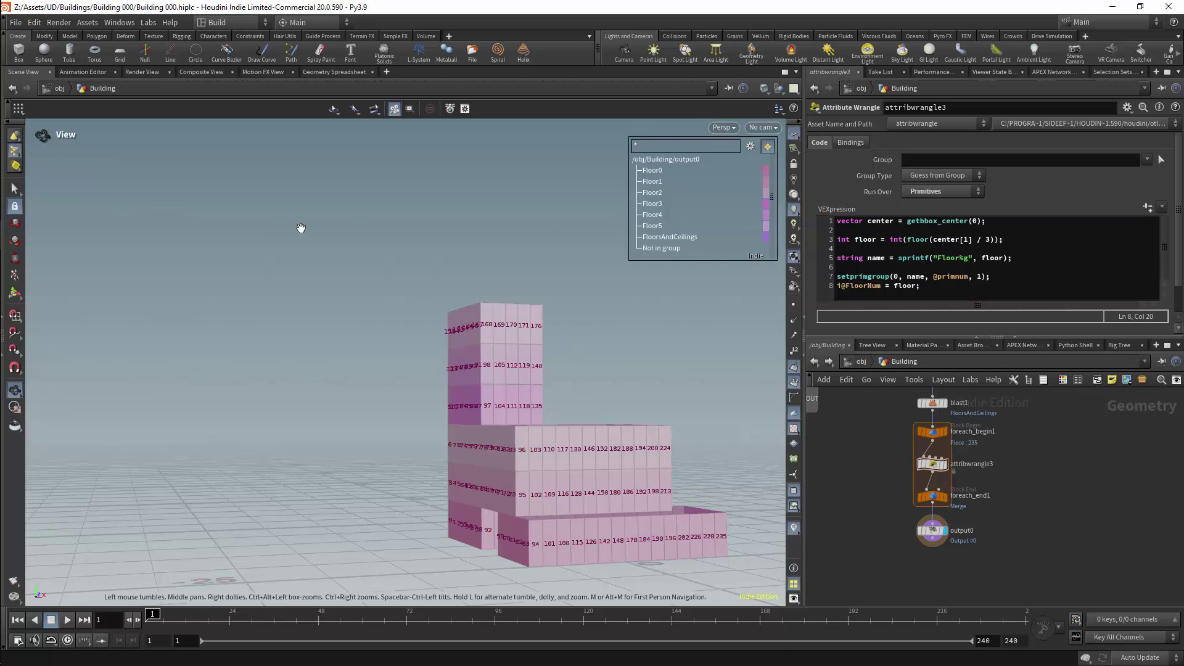
Examine the FloorNum primitive attribute in the geometry spreadsheet for foreach_end1 and output0, sorted by FloorNum.
left_click(317, 73)
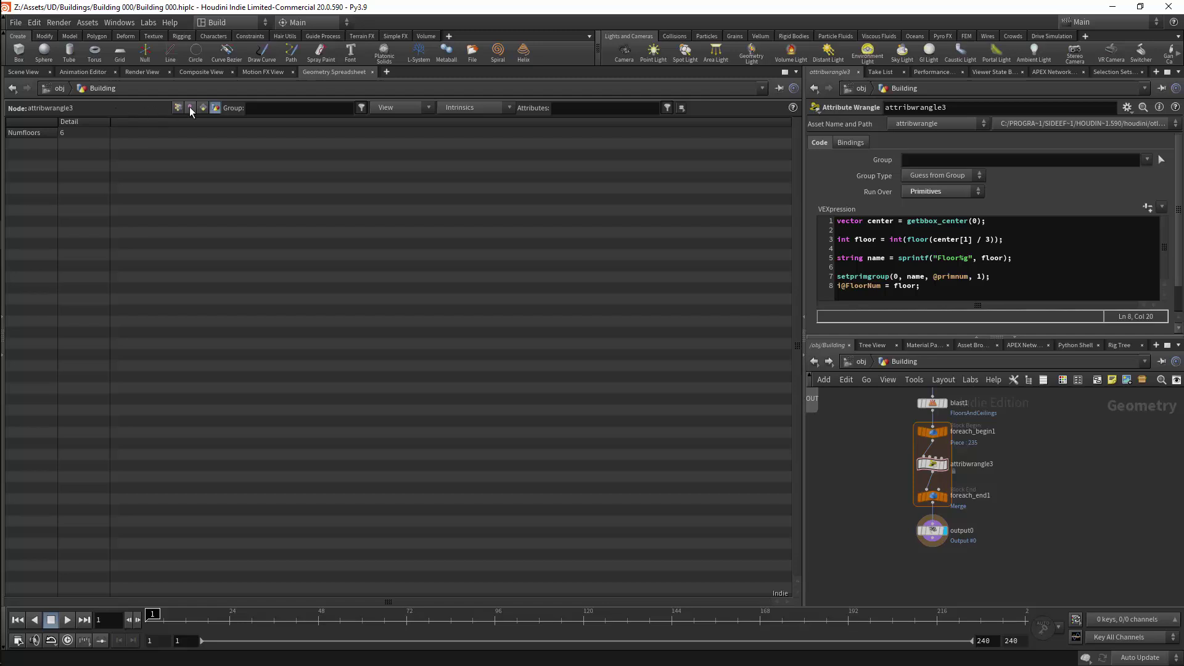
left_click(202, 108)
left_click(946, 495)
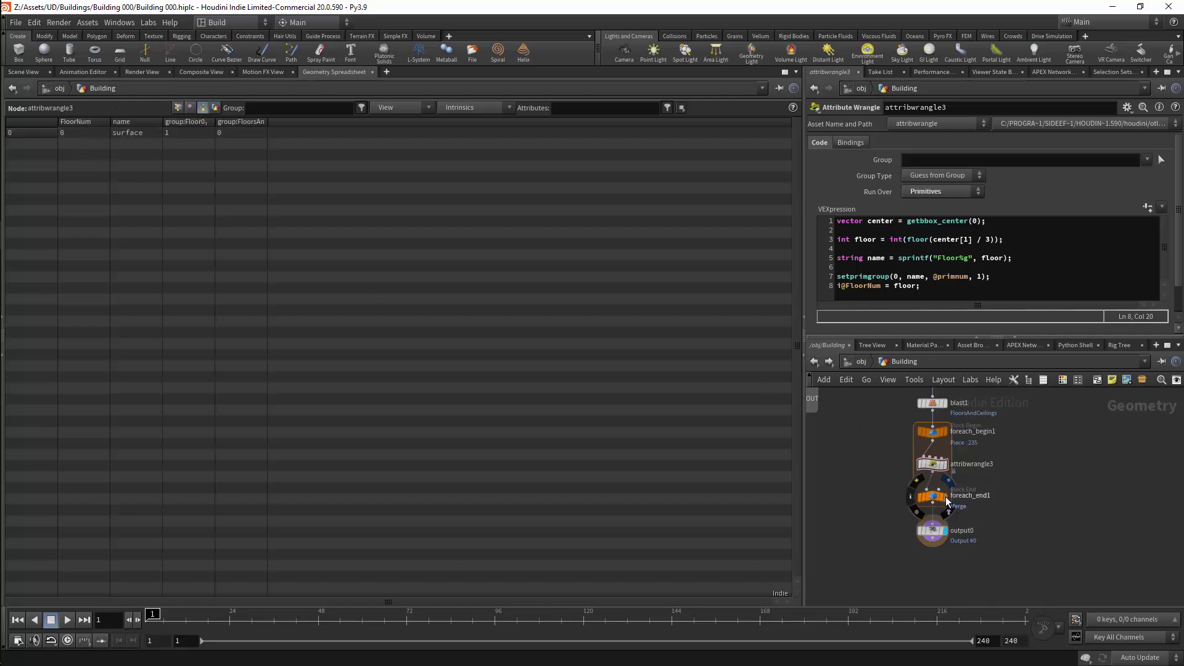
left_click(931, 495)
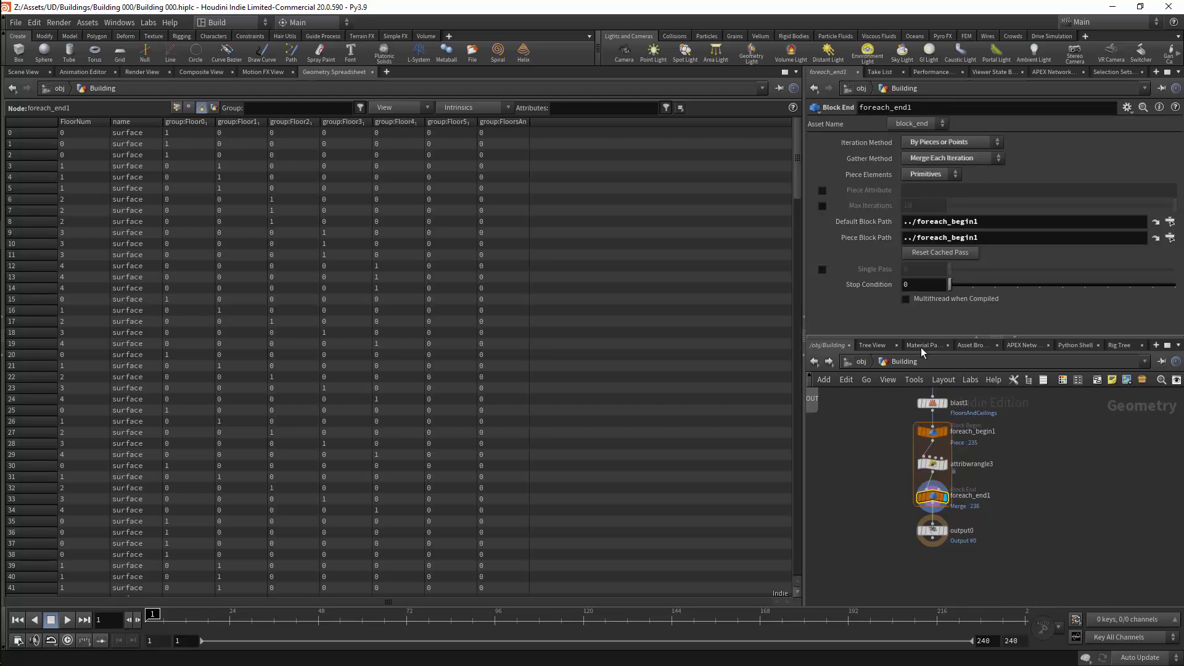
left_click(922, 528)
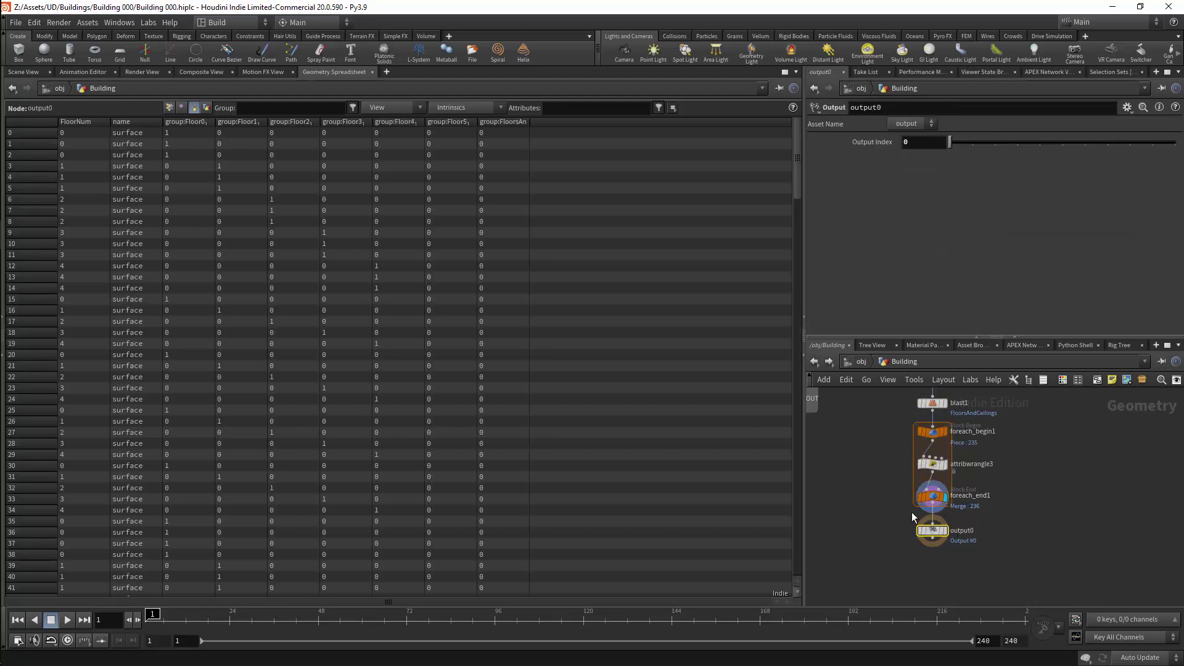
left_click(76, 120)
left_click_drag(797, 184, 805, 137)
Move the output0 node farther down below foreach_end1 to make room in the network.
middle_click_drag(1047, 492, 1033, 470)
scroll(1026, 487, "down", 3)
left_click_drag(967, 505, 933, 554)
scroll(993, 522, "down", 2)
middle_click_drag(986, 521, 942, 483)
scroll(942, 482, "up", 2)
left_click_drag(894, 516, 899, 566)
Add a For-Each Primitive block beside output0 and feed it from foreach_end1.
key("Tab")
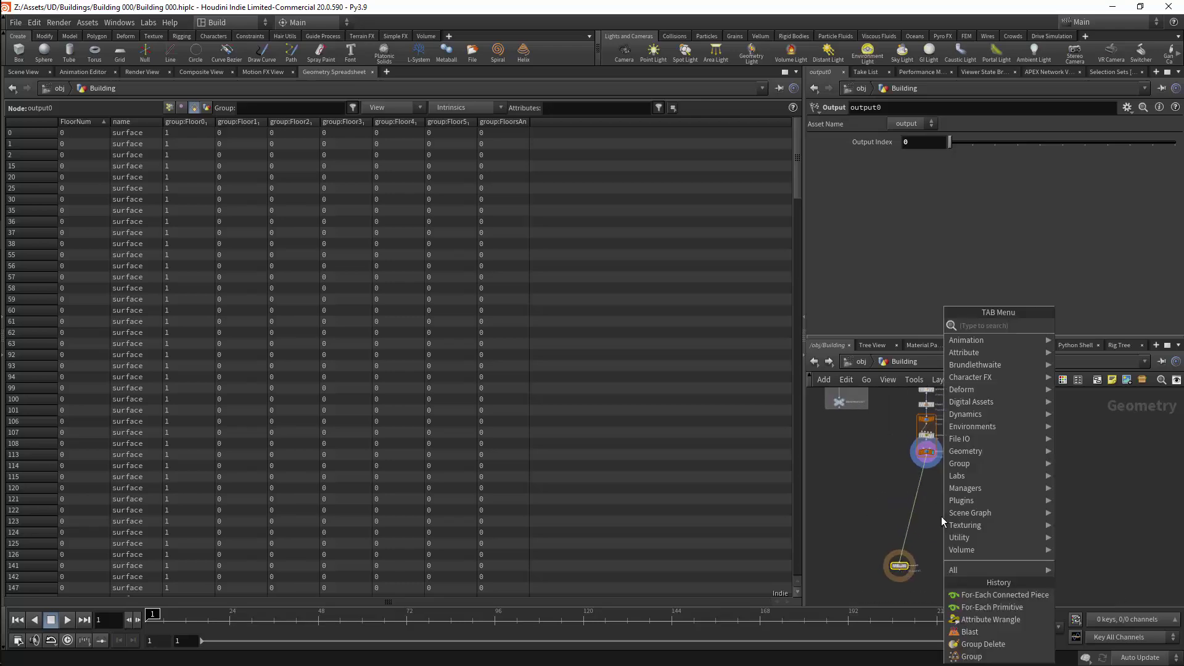
type("forea")
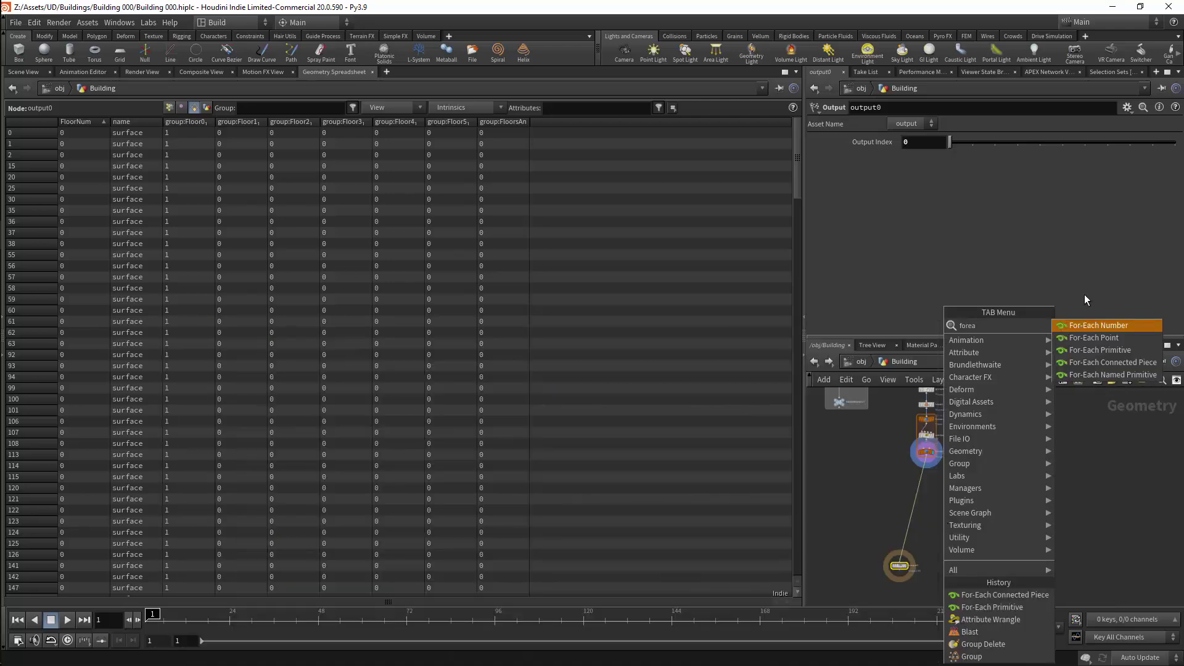
left_click(1100, 350)
left_click(978, 530)
left_click(932, 463)
left_click(999, 530)
Return to the 3D scene, display the result of foreach_end2 and reposition the new loop nodes.
left_click(28, 72)
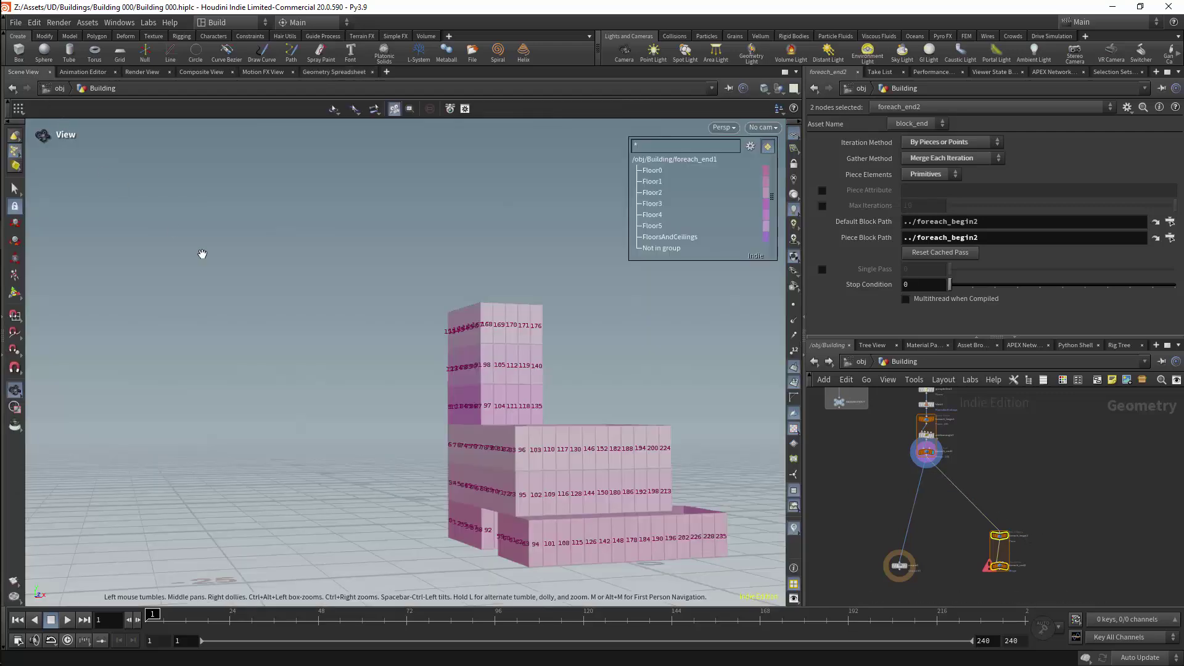
scroll(1020, 521, "up", 3)
scroll(1044, 487, "up", 1)
middle_click_drag(1033, 461, 1036, 408)
left_click(996, 552)
left_click_drag(1035, 472, 1011, 519)
left_click(992, 501)
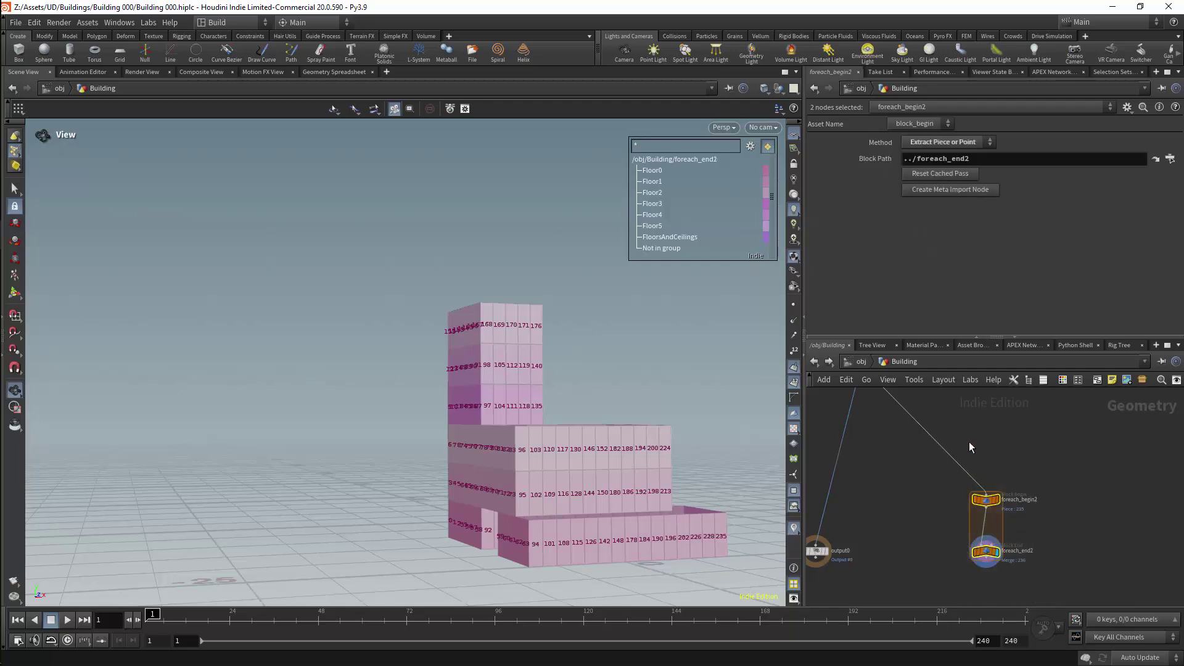
Enable Single Pass on foreach_end2 and preview individual iterations, ending at pass 0.
left_click(987, 551)
left_click(845, 268)
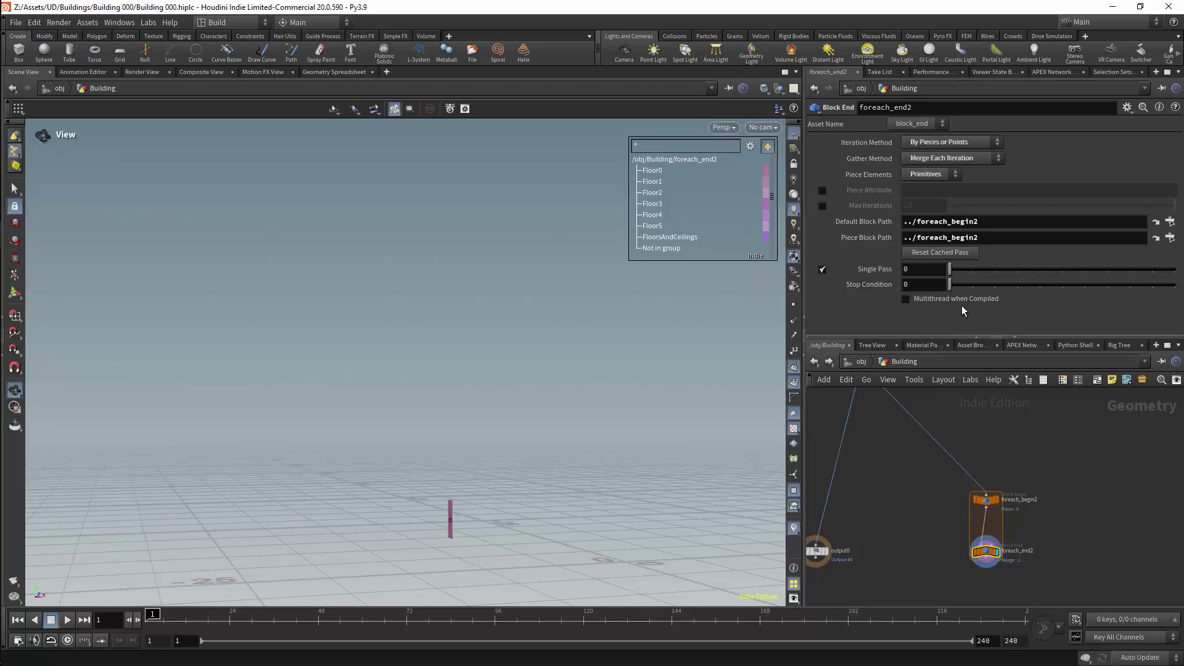
left_click_drag(950, 268, 894, 290)
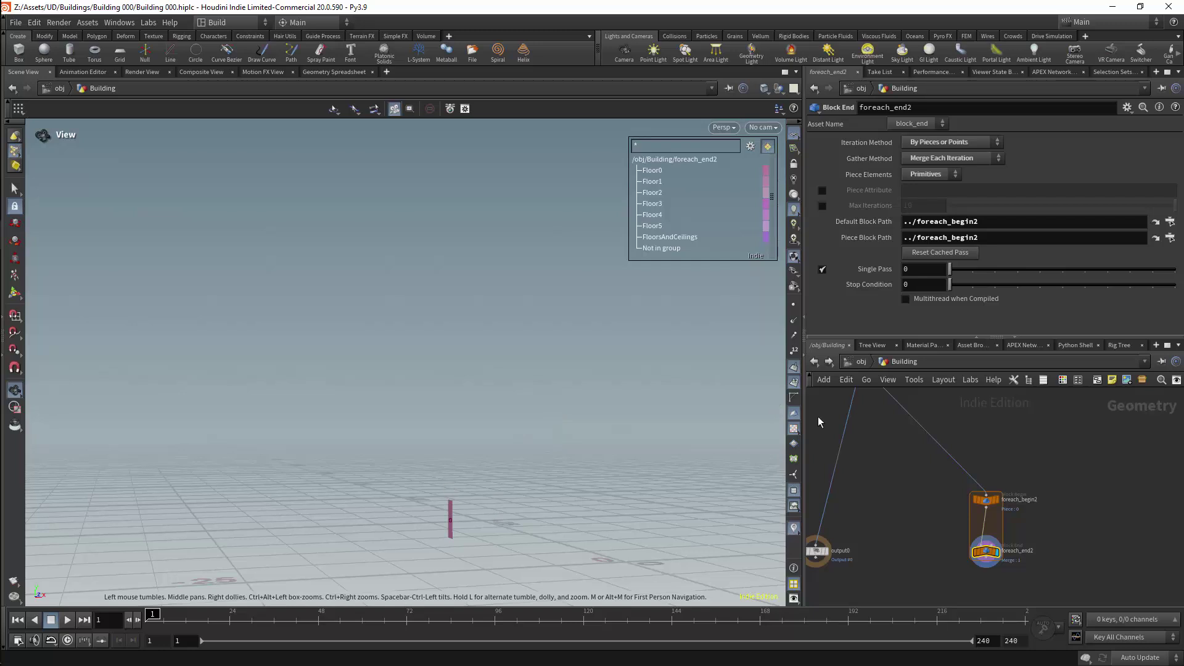
Enable the Piece Attribute on foreach_end2, set it to FloorNum, and preview the passes, ending at pass 0.
left_click(822, 190)
left_click(909, 192)
type("FloorNum")
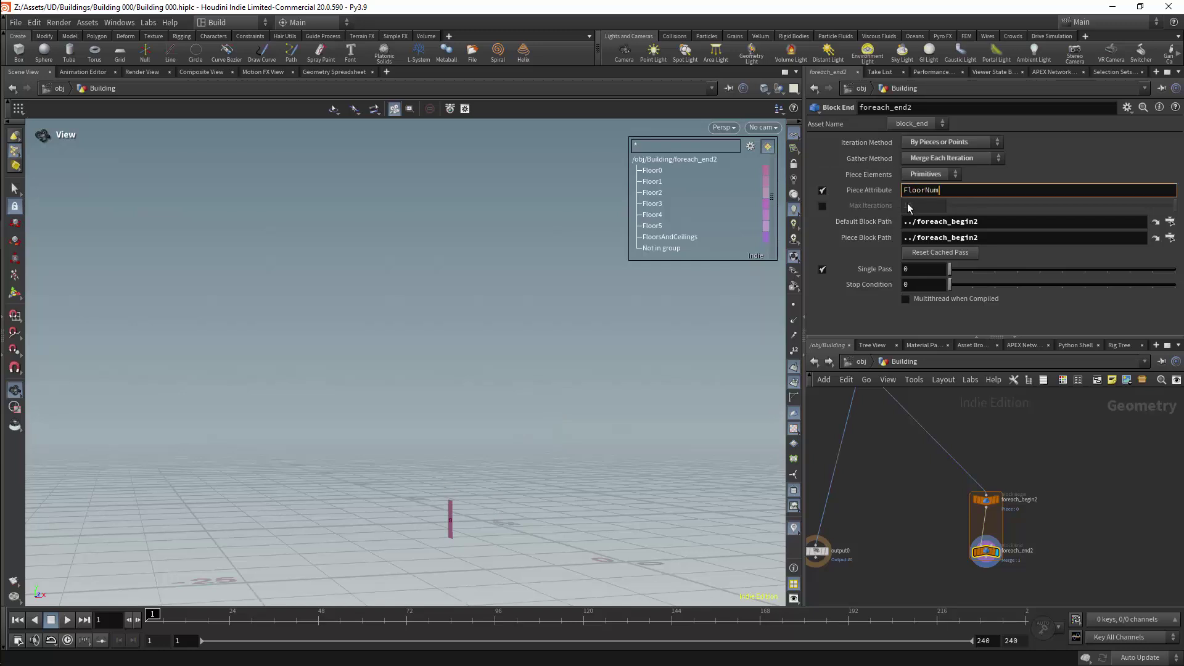
key("Return")
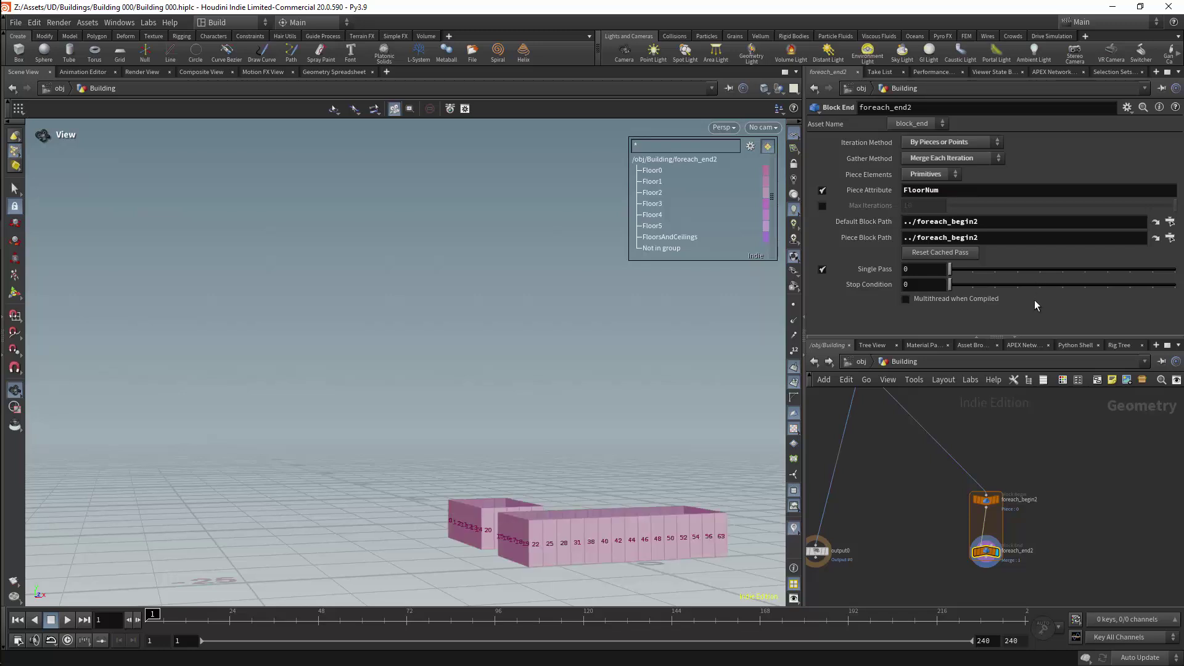
mouse_move(948, 269)
left_mouse_down()
mouse_move(1090, 280)
mouse_move(934, 272)
left_mouse_up()
Spread foreach_begin2 and foreach_end2 apart vertically and shift the loop block and output0 to make room for more nodes.
middle_click_drag(1021, 585, 1023, 524)
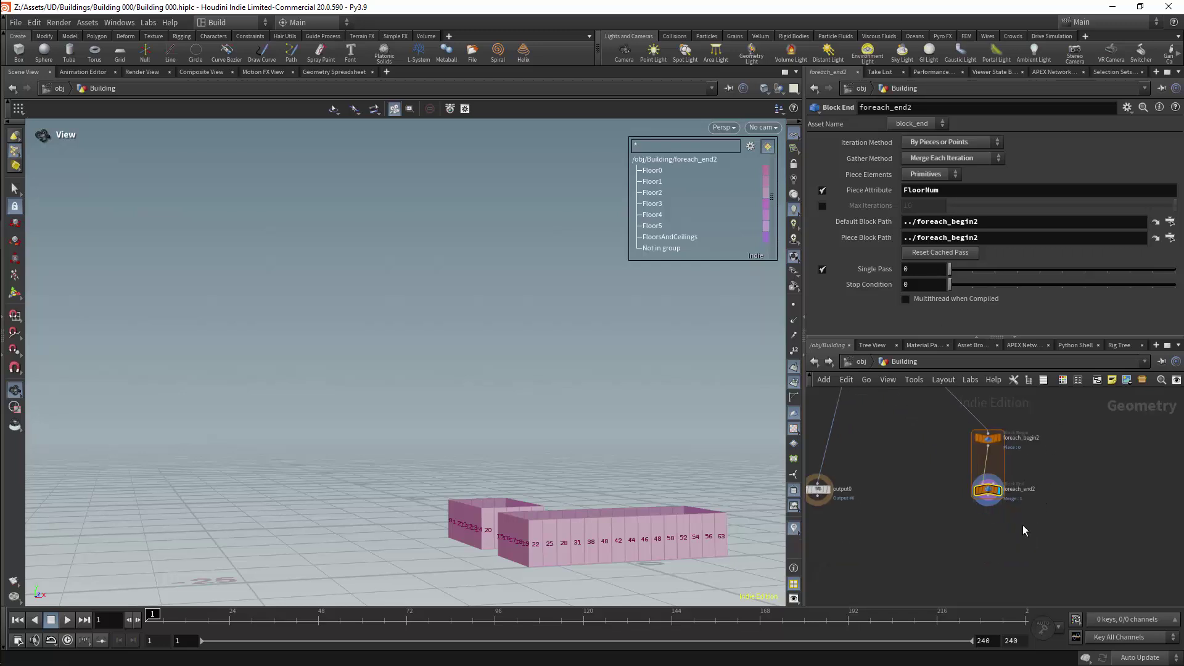
scroll(1023, 525, "up", 2)
left_click_drag(989, 481, 985, 540)
scroll(1011, 480, "down", 3)
left_click_drag(900, 503, 920, 601)
left_click_drag(1026, 442, 981, 549)
left_click_drag(1000, 471, 964, 451)
scroll(996, 431, "up", 2)
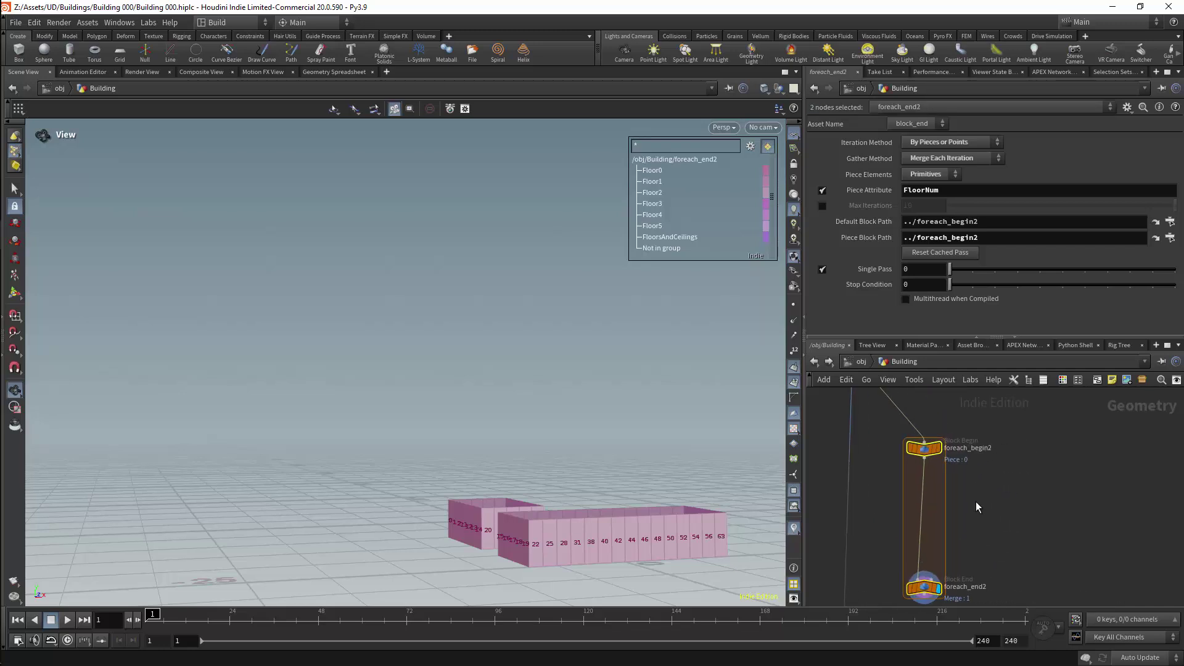
Insert a Group node between foreach_begin2 and foreach_end2.
key("Tab")
left_click(1111, 452)
key("Tab")
type("grou")
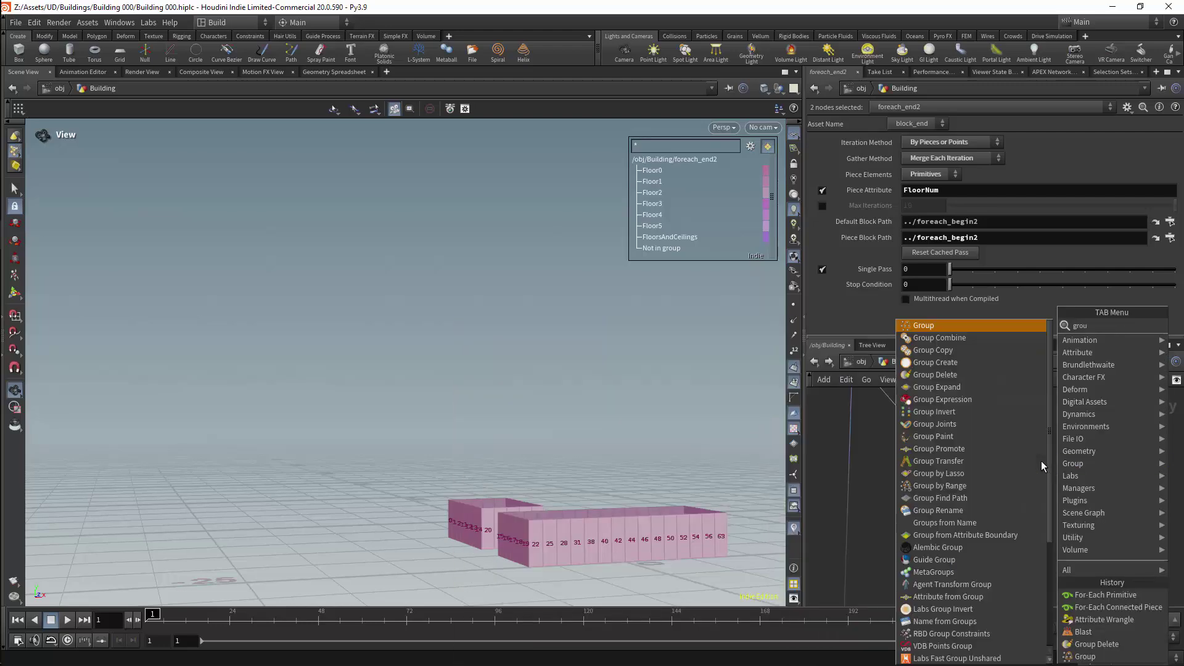
key("Return")
left_click(923, 496)
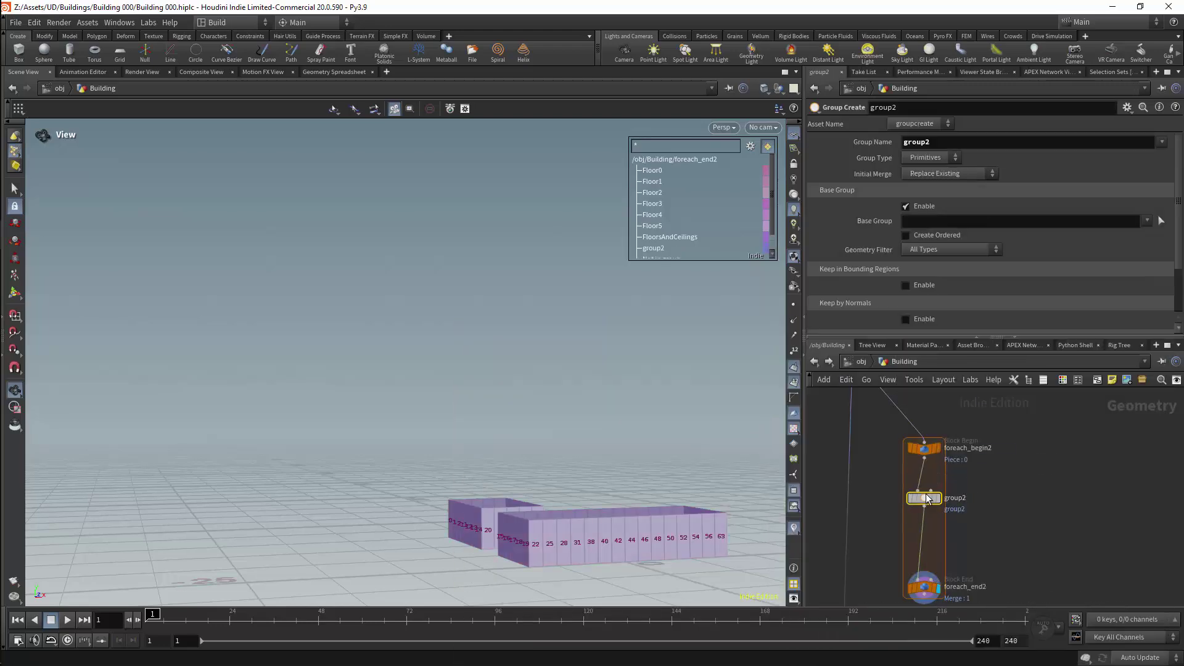
Set the group2 node's type to Edges, disable its Base Group, and enable Include by Edges.
left_click(929, 159)
left_click(916, 194)
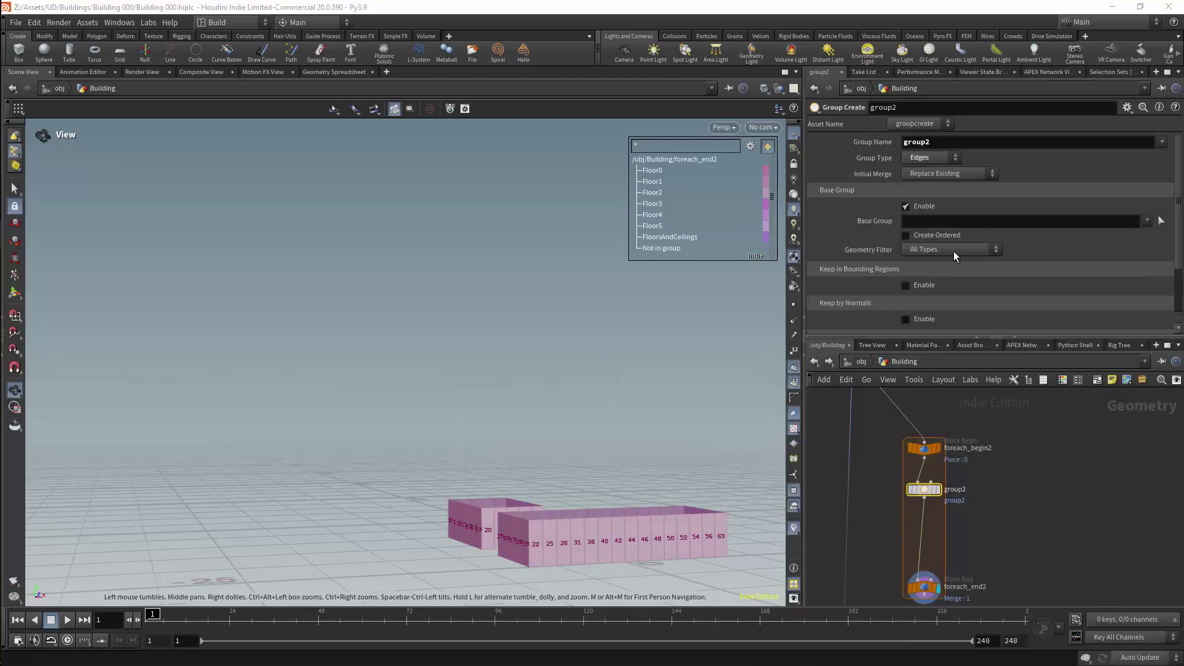
left_click(917, 206)
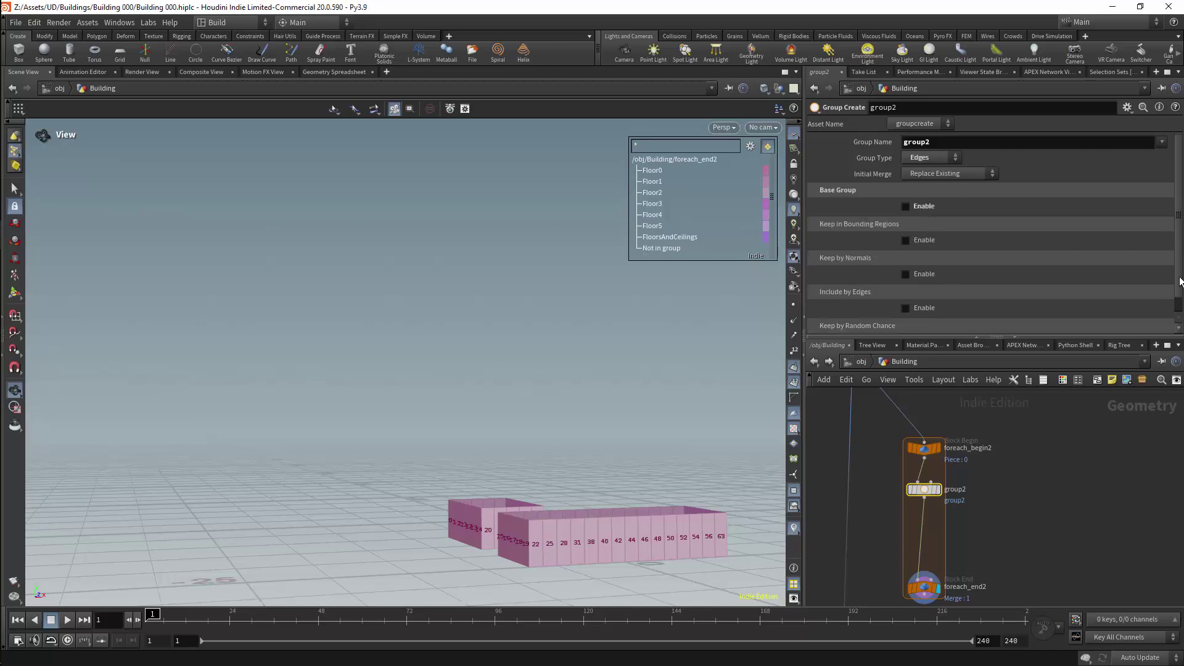
scroll(904, 294, "down", 1)
left_click(904, 294)
left_click_drag(1178, 229, 1175, 296)
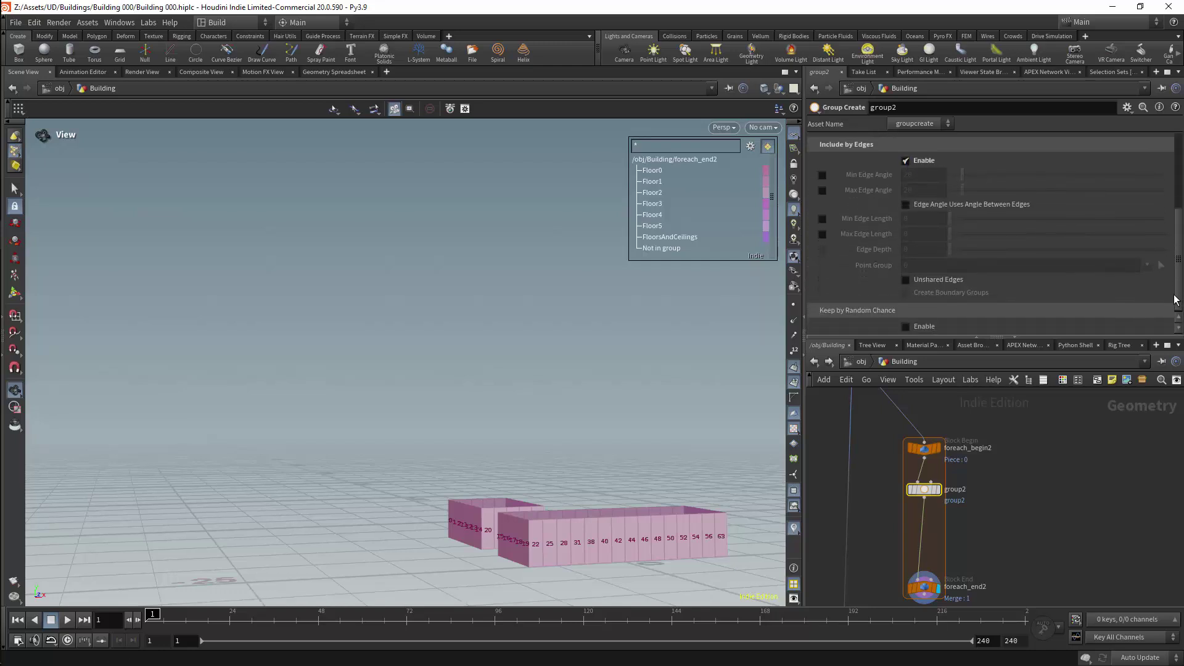
Enable the minimum and maximum edge length limits on group2, display the node, and set them to 0 and 2.6.
left_click(824, 222)
left_click(823, 237)
mouse_move(950, 236)
left_mouse_down()
mouse_move(994, 237)
mouse_move(978, 221)
mouse_move(949, 236)
left_mouse_up()
left_click(937, 490)
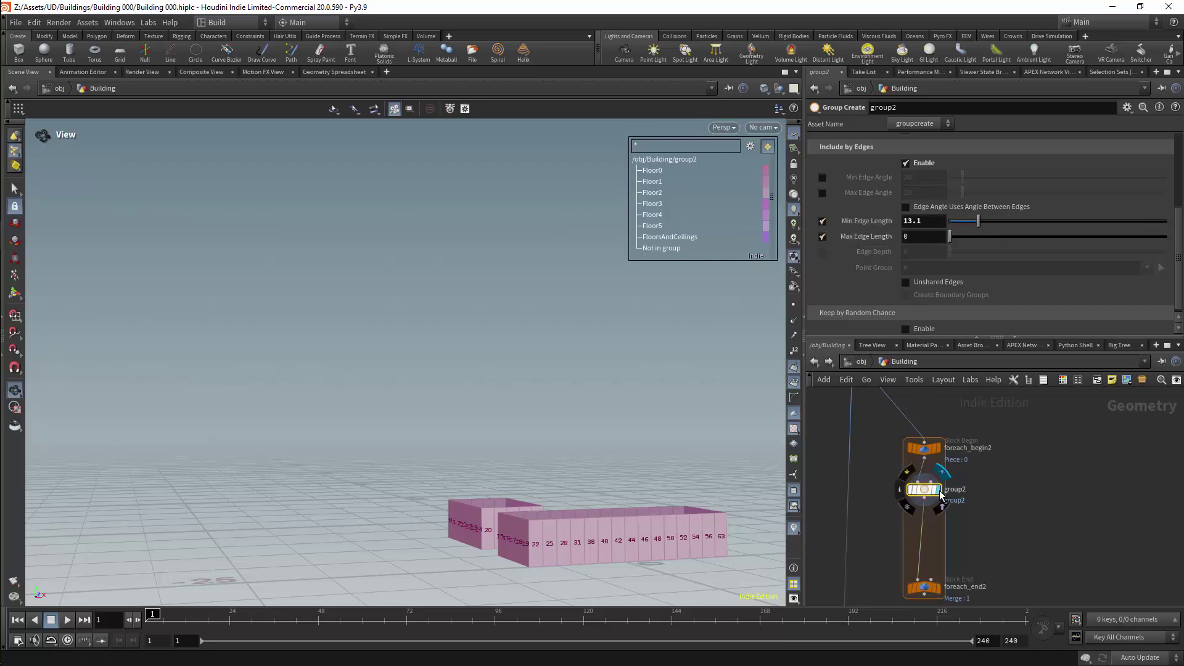
left_click_drag(1179, 229, 1178, 222)
left_click_drag(978, 235, 948, 238)
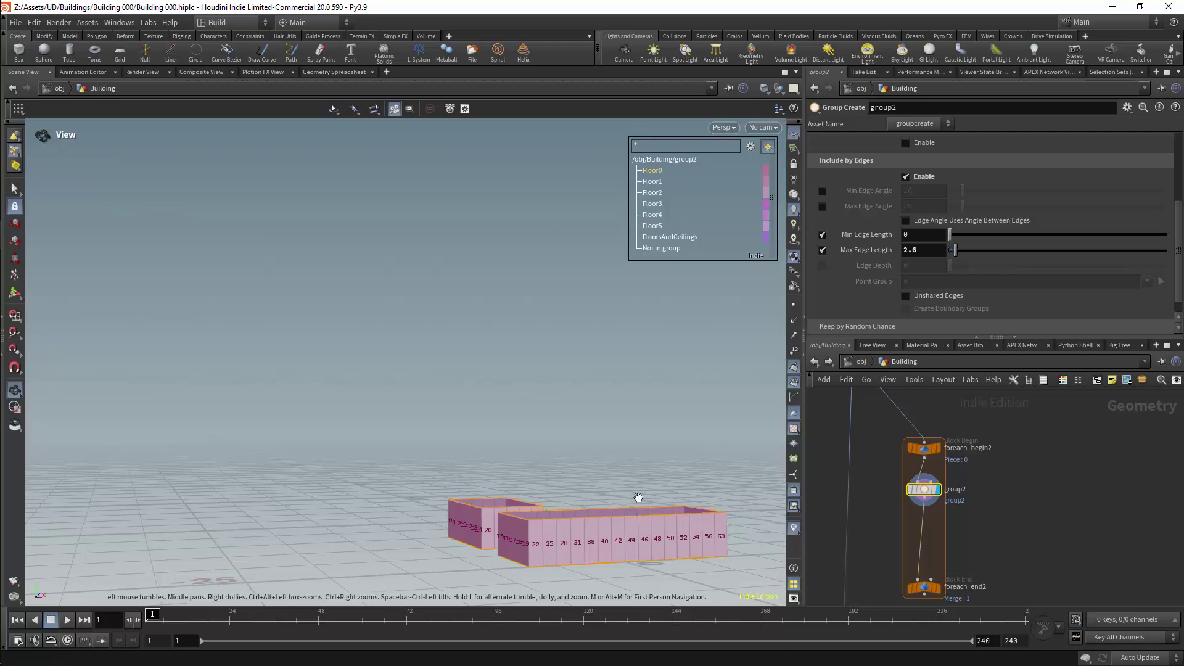
Set the maximum edge length of group2 to 2 after checking the grouped edges on the floor walls.
scroll(582, 512, "up", 3)
middle_click_drag(582, 512, 623, 338)
left_click_drag(623, 338, 663, 431)
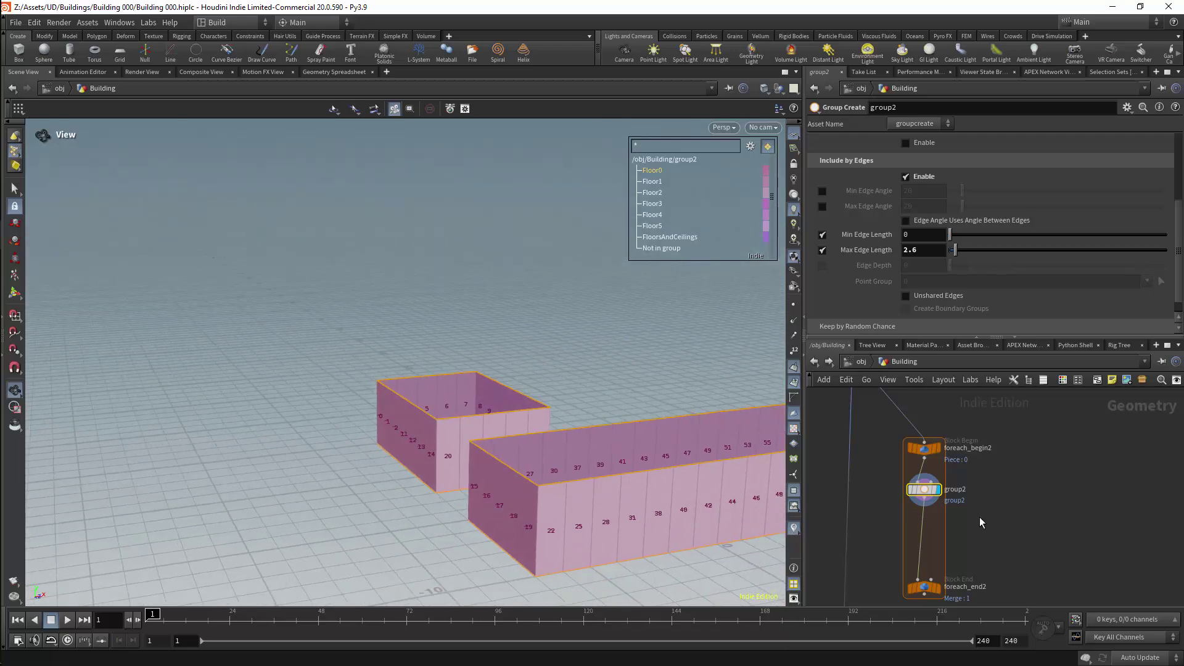
left_click(904, 250)
type("2")
key("Return")
Add a Convert Line node branching off group2 and display its result.
key("Tab")
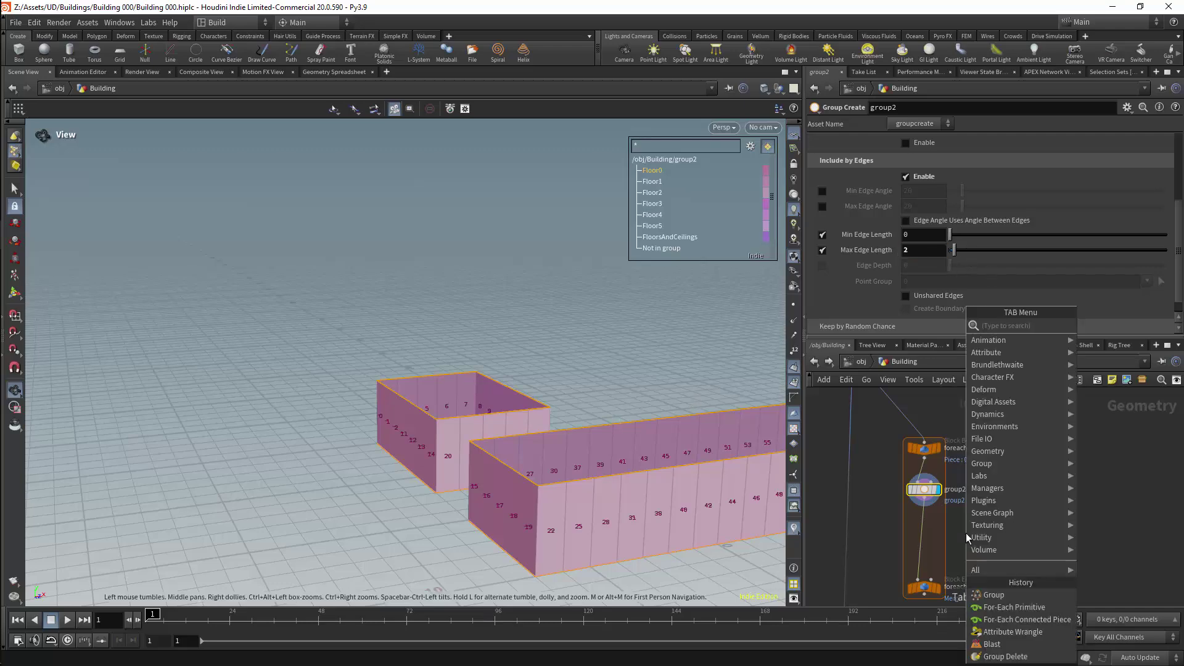
type("convertl")
key("Return")
left_click(987, 541)
left_click_drag(925, 498, 984, 537)
left_click(997, 546)
Limit the Convert Line node to the group2 edge group.
left_click_drag(703, 431, 640, 376)
left_click(1154, 142)
left_click(1146, 156)
middle_click_drag(640, 376, 541, 373)
middle_click_drag(1001, 494, 994, 481)
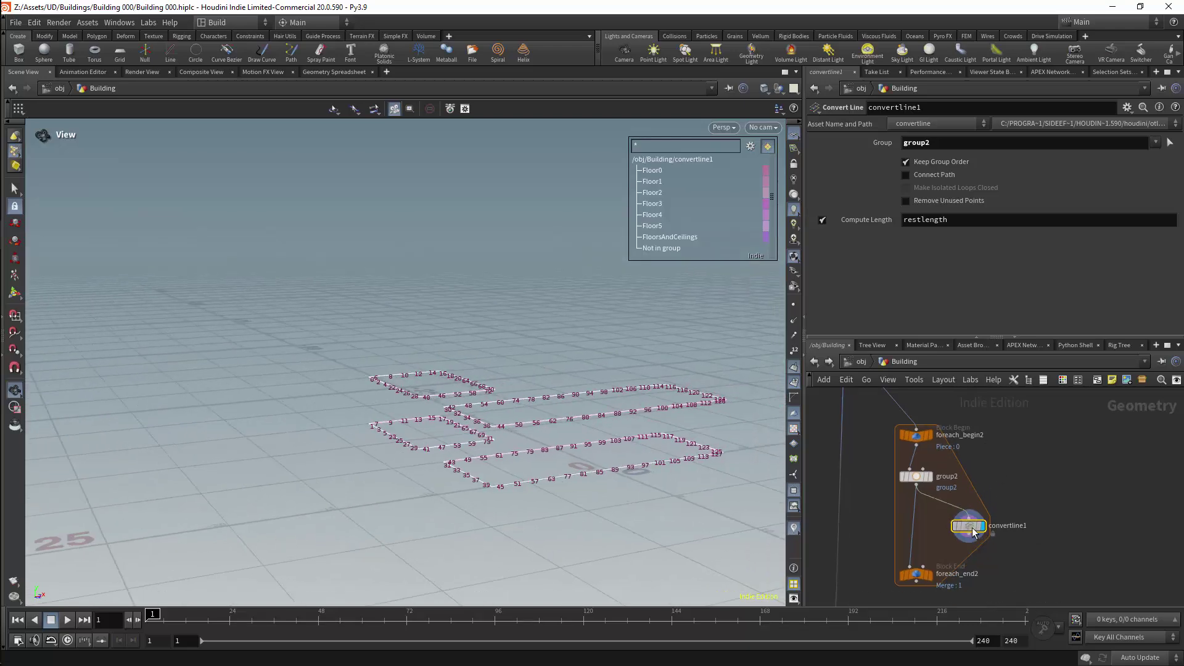
Add an Attribute Wrangle node directly below convertline1 and display the group2 node.
left_click_drag(979, 537, 962, 522)
key("Tab")
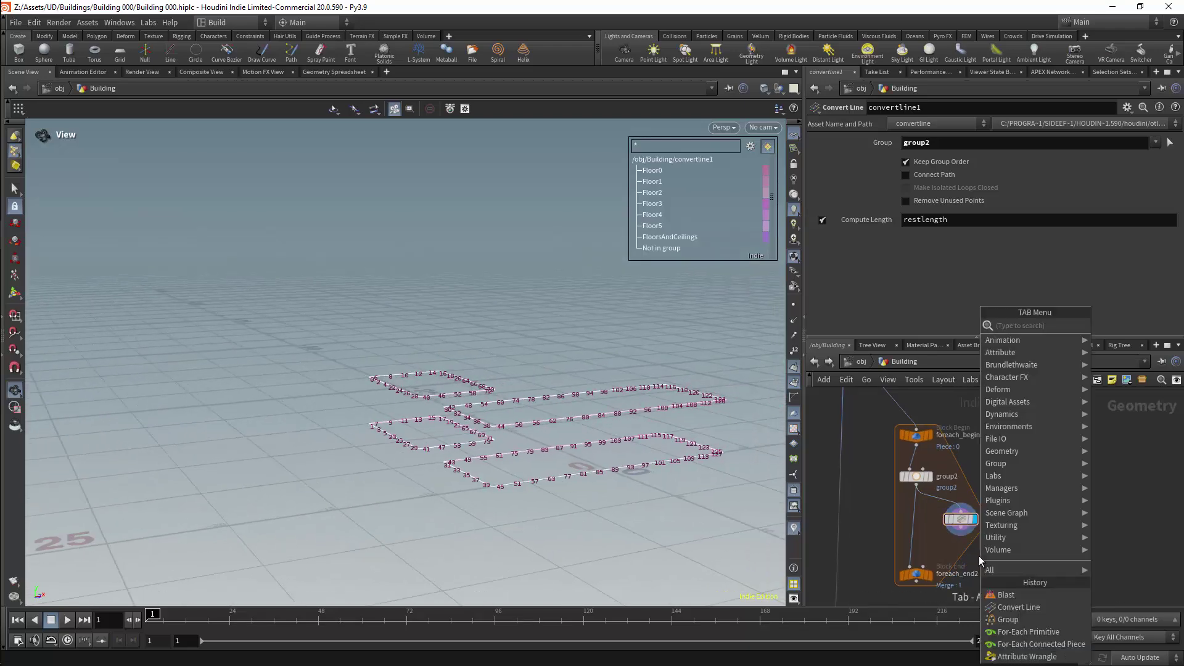
left_click(1027, 656)
left_click(1000, 544)
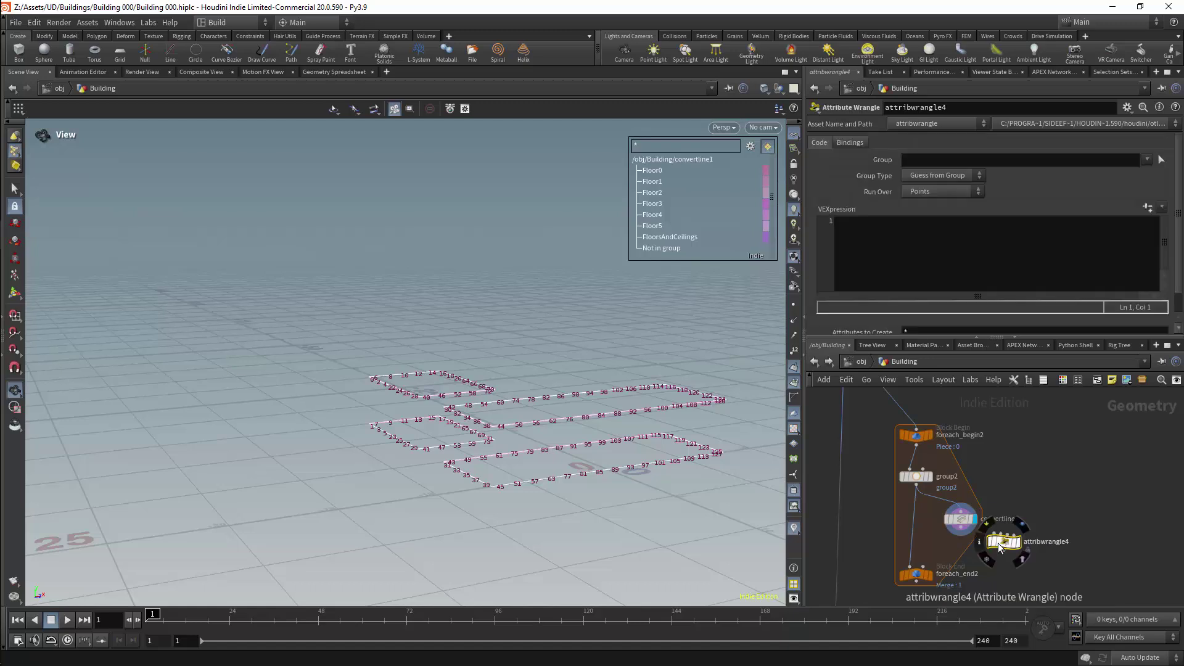
left_click(930, 476)
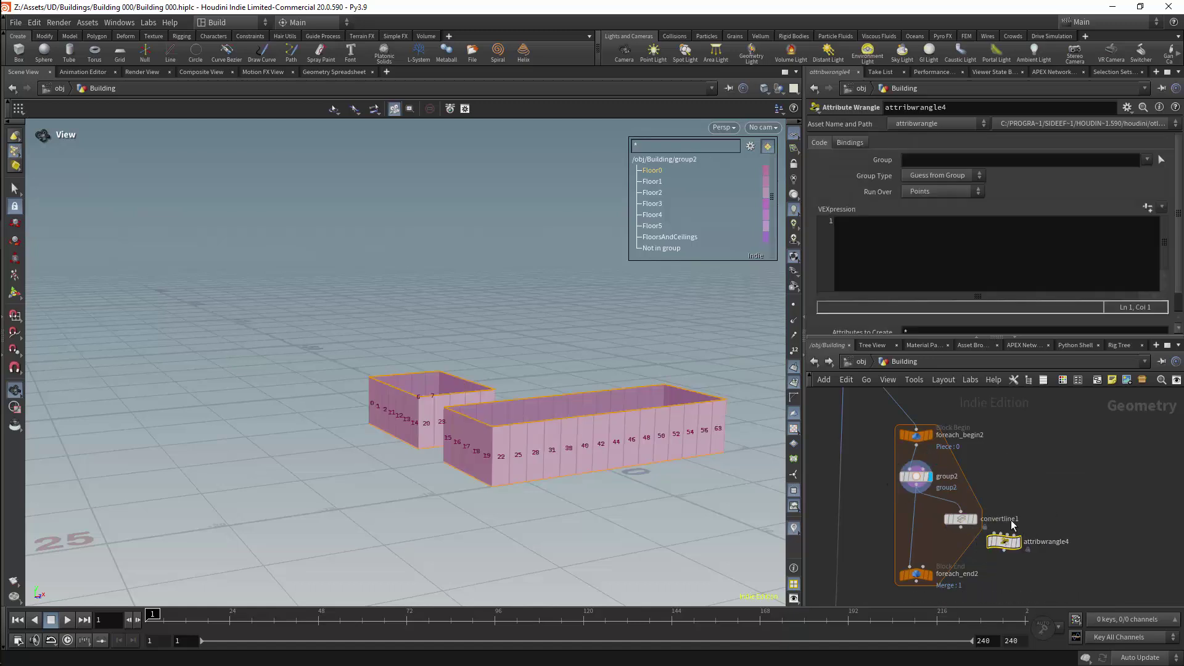
left_click_drag(1009, 548, 960, 542)
In attribwrangle4's VEX code, store the bounding box centre with vector center = getbbox_center(0);.
left_click(925, 250)
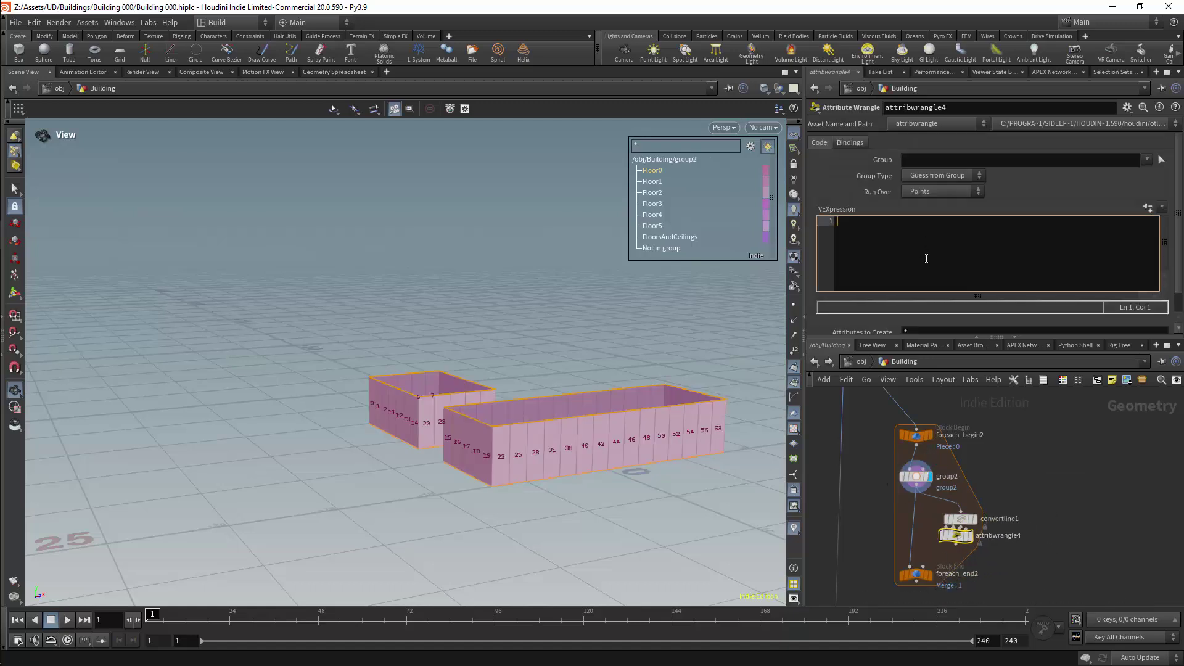
type("vector")
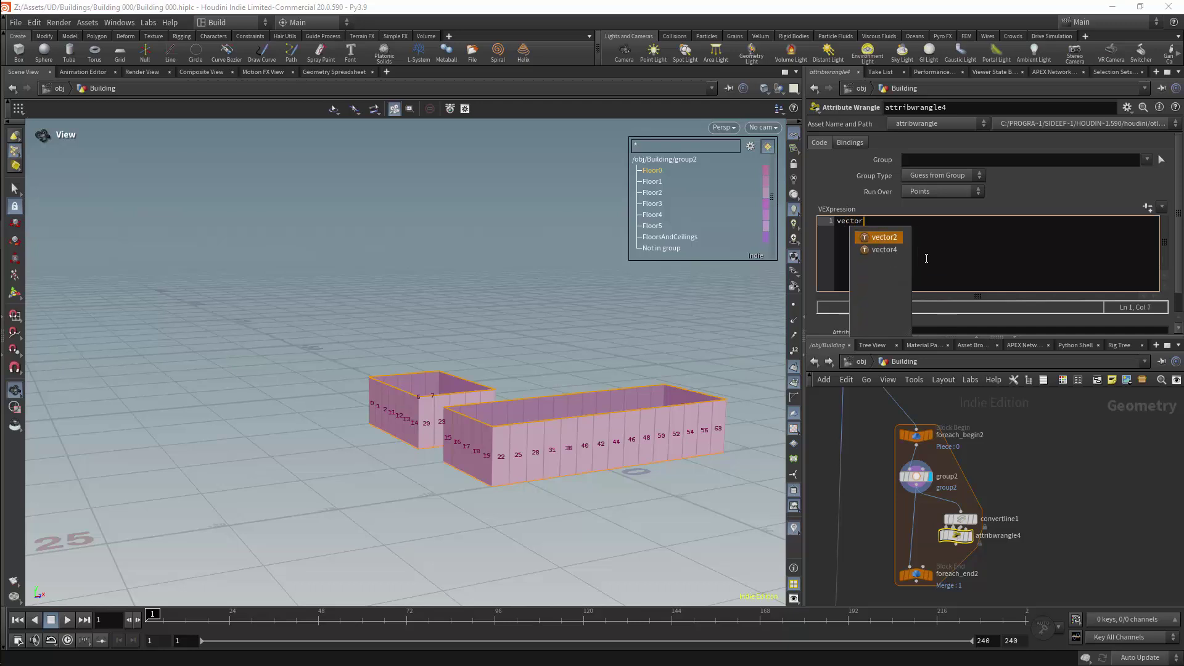
type(" center ")
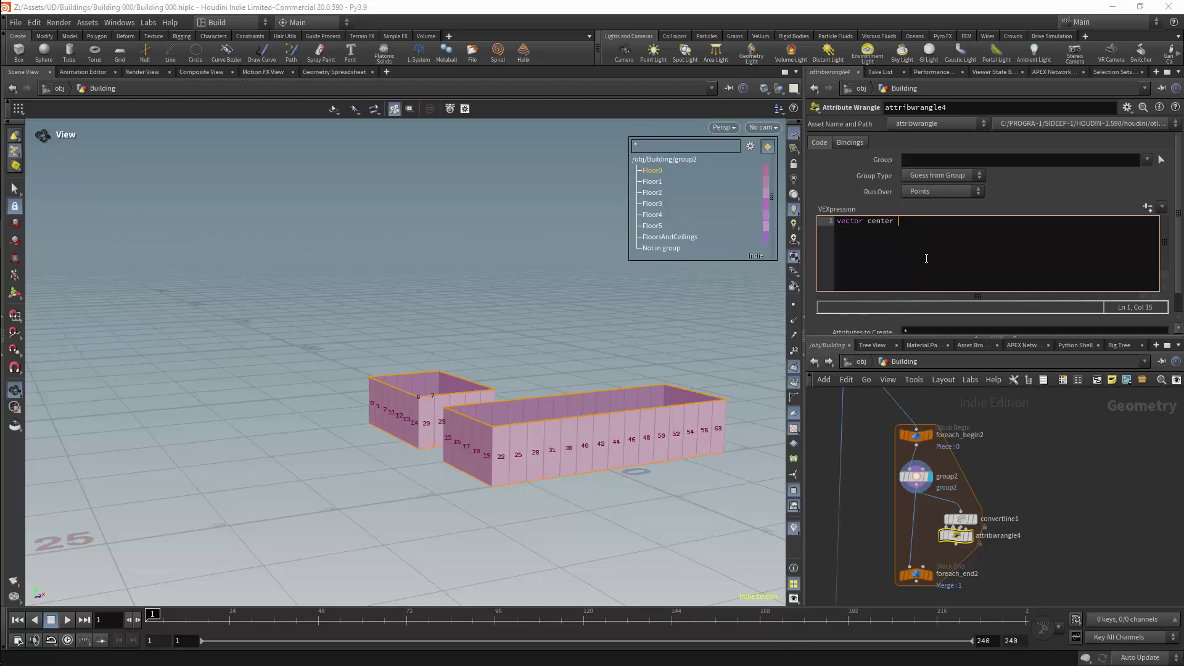
type("= get")
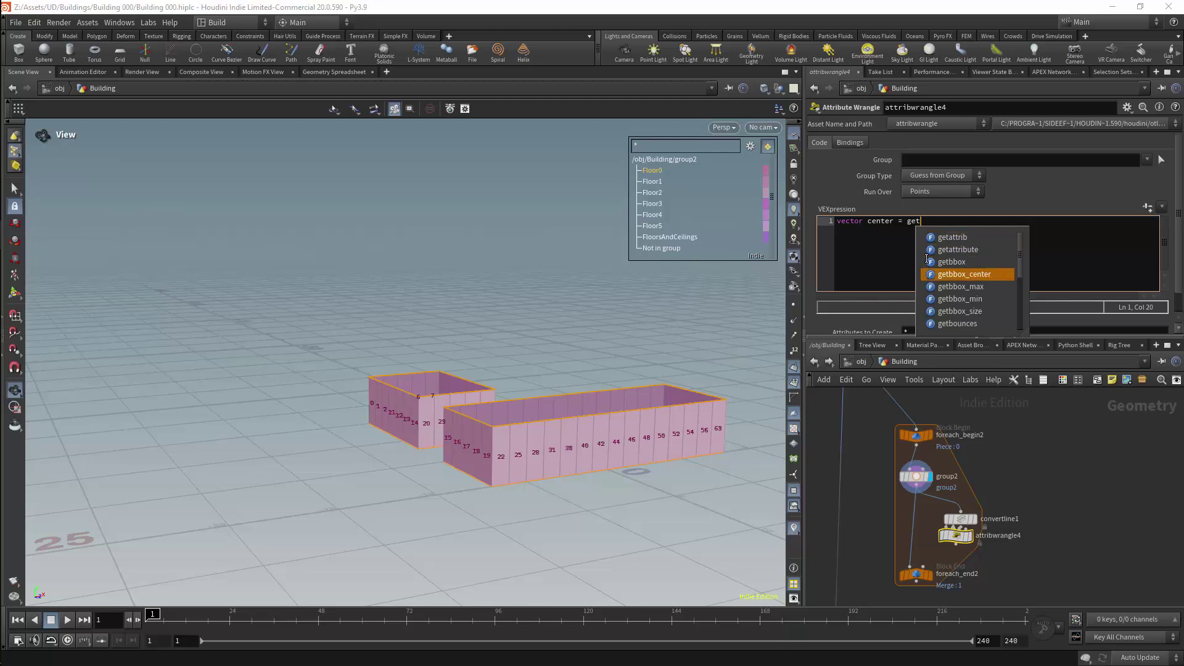
type("bbox_center(0)")
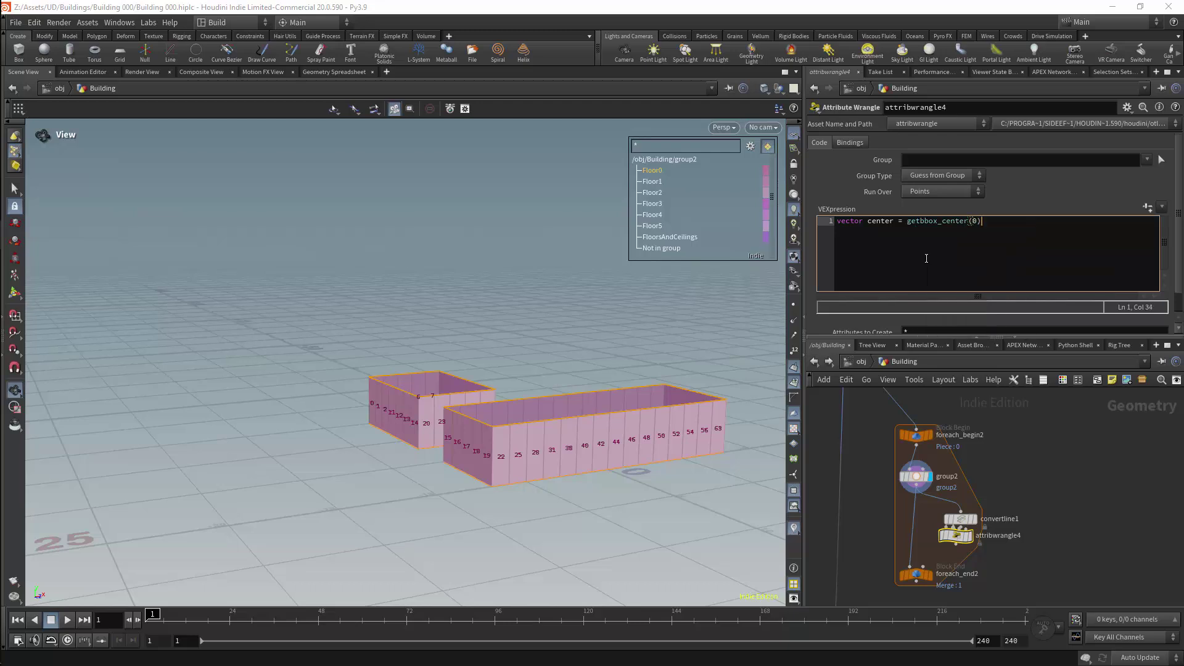
type(";")
key("Return")
type("if(@P[1] > center[1]){")
key("Return")
type("{")
key("Return")
type("remove")
key("Down")
key("Down")
key("Down")
key("Return")
type("(0,")
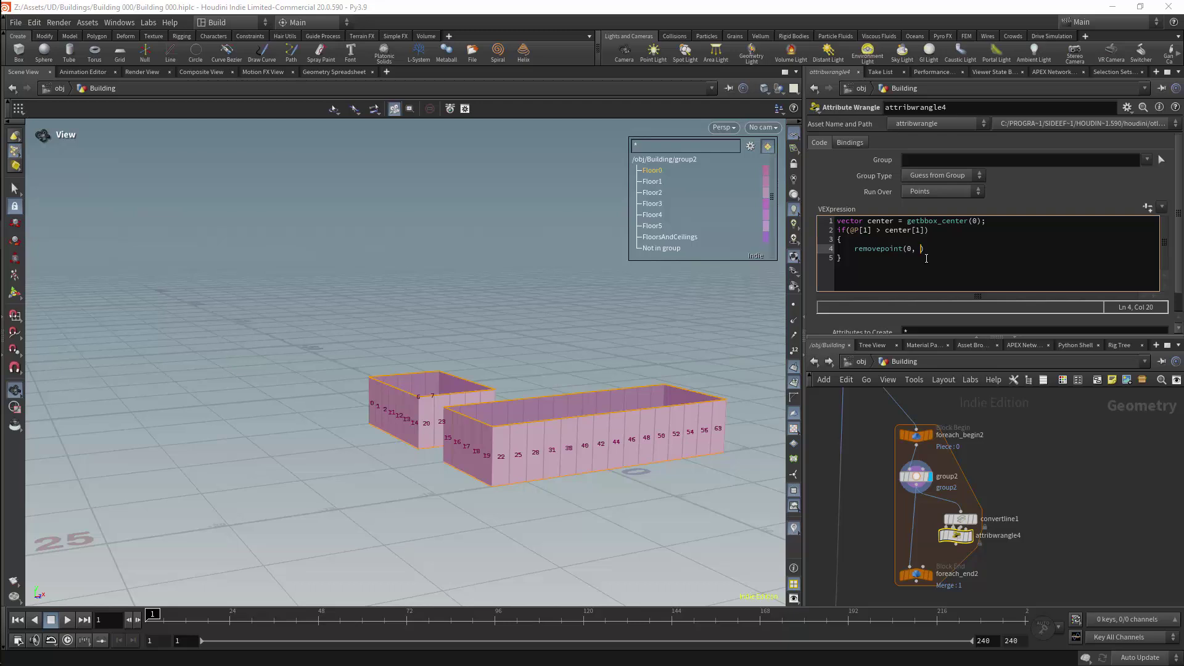
type("@ptnum)")
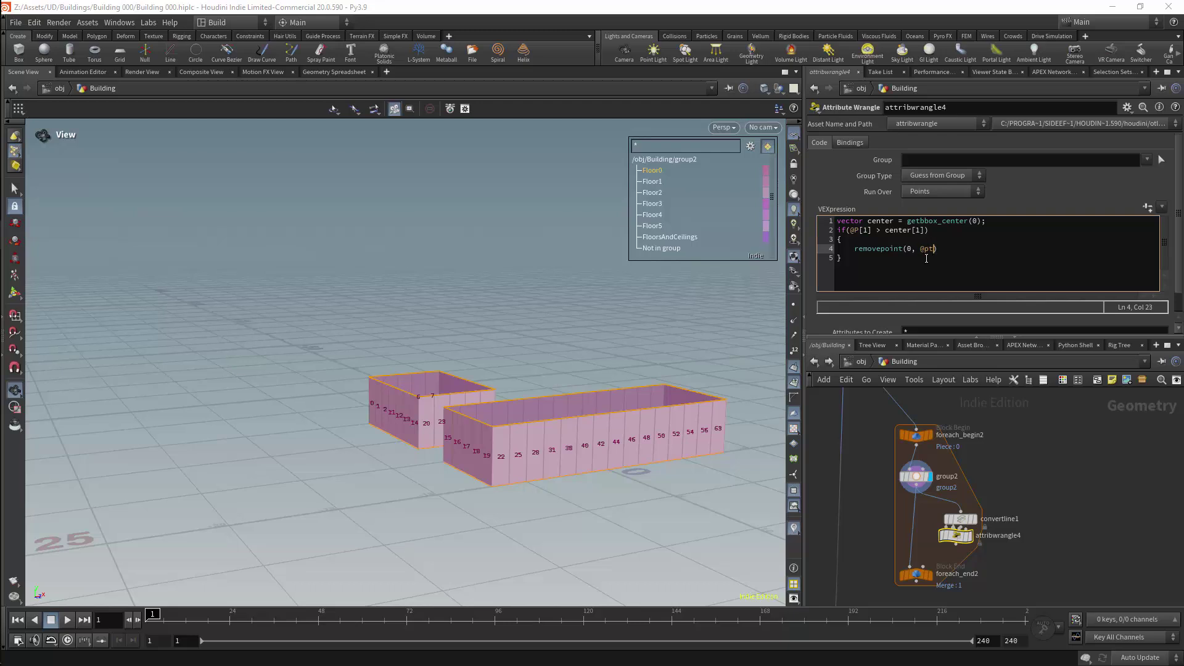
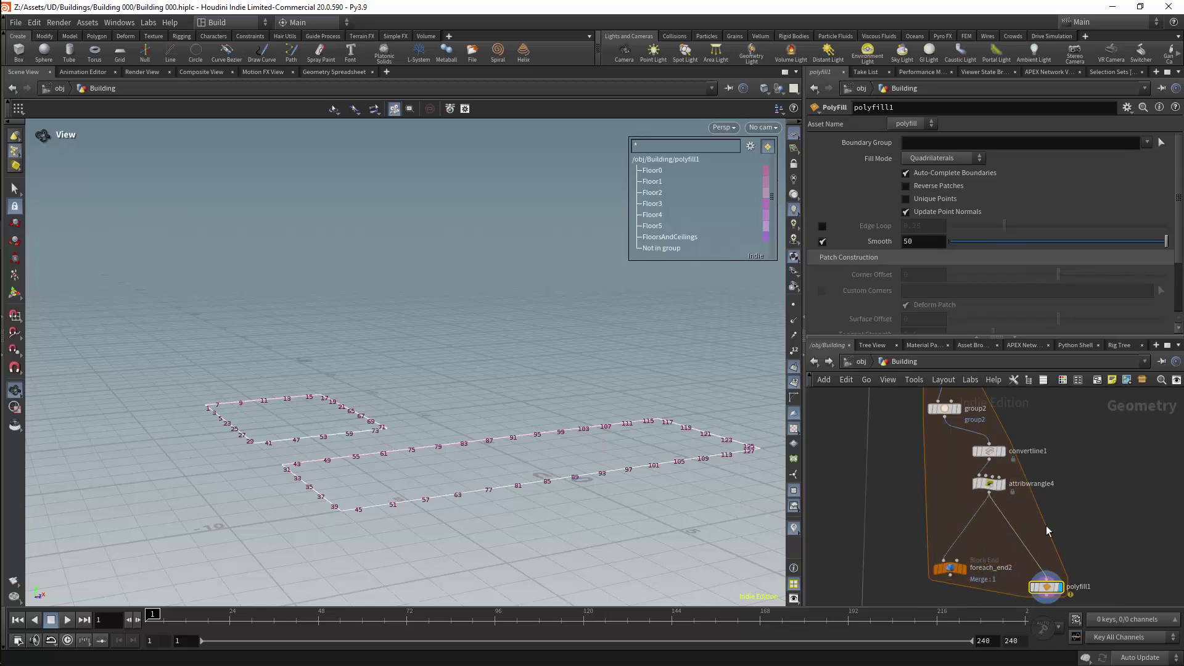
Cut the wire from attribwrangle4 to polyfill1 and connect polyfill1 after foreach_end2 instead.
key("y")
left_click_drag(1060, 513, 1005, 543)
middle_click_drag(1005, 543, 1013, 496)
left_click_drag(957, 528, 1054, 534)
left_click_drag(1053, 541, 965, 573)
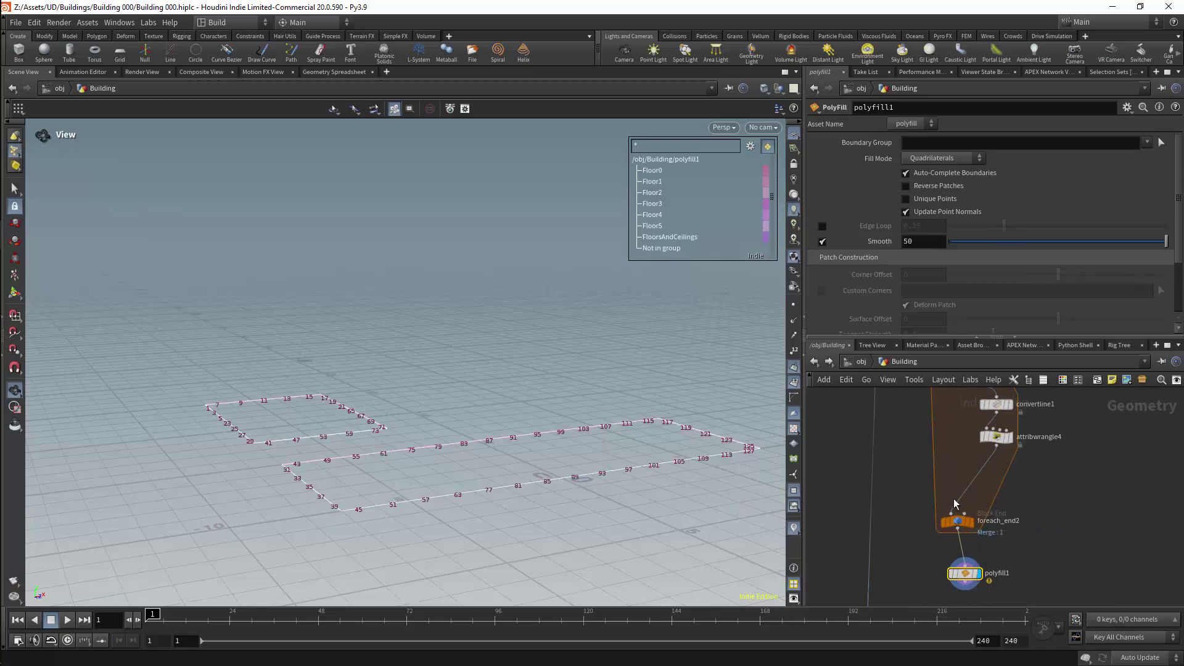
Line up convertline1, attribwrangle4, foreach_end2 and polyfill1 in one straight column below group2.
middle_click_drag(1018, 454, 1004, 536)
left_click_drag(980, 486, 936, 434)
left_click_drag(936, 479, 936, 460)
left_click_drag(984, 522, 939, 493)
middle_click_drag(972, 539, 967, 487)
left_click_drag(935, 553, 934, 520)
Insert a PolyPath node inside the loop between attribwrangle4 and foreach_end2.
key("Tab")
mouse_move(953, 451)
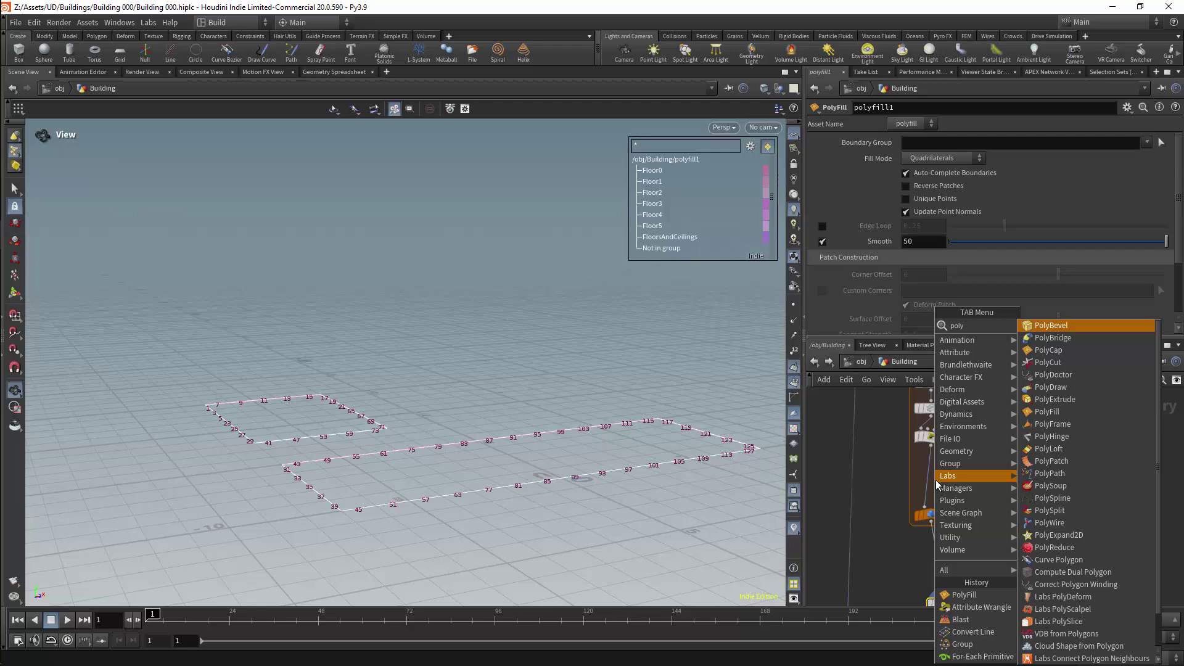
left_click(1066, 375)
left_click(930, 470)
middle_click_drag(998, 528, 1000, 485)
left_click(958, 560)
left_click_drag(953, 554, 940, 517)
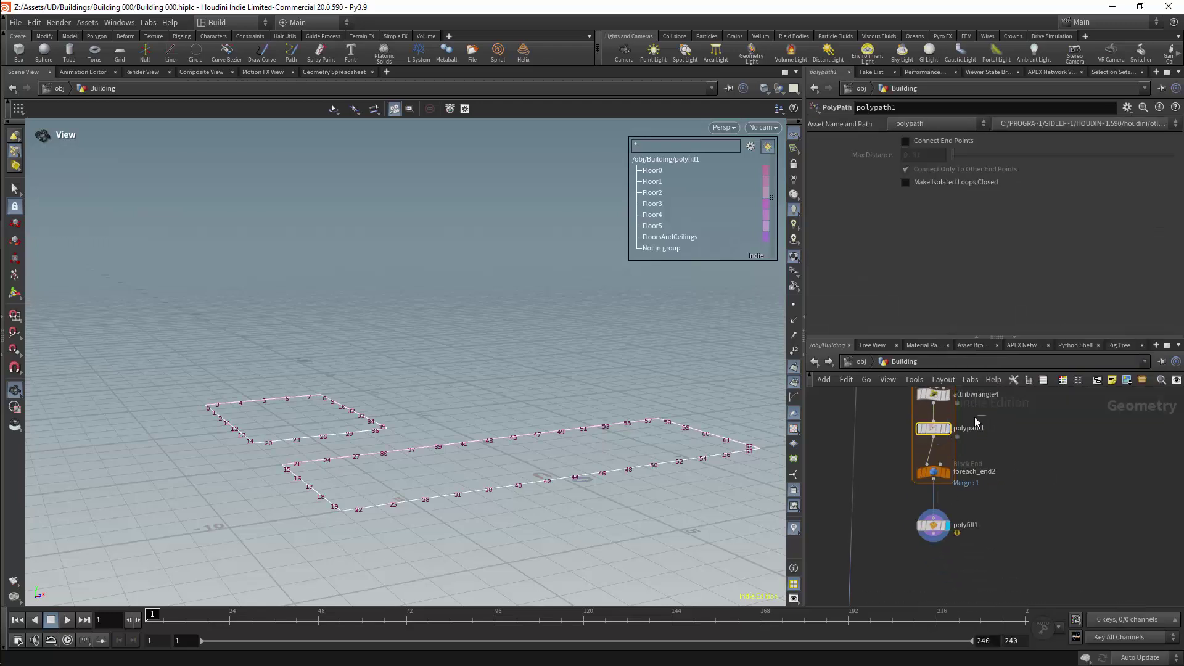
Move polypath1 out of the loop and wire it between foreach_end2 and polyfill1.
left_click_drag(933, 428, 935, 569)
left_click(933, 561)
left_click(983, 515)
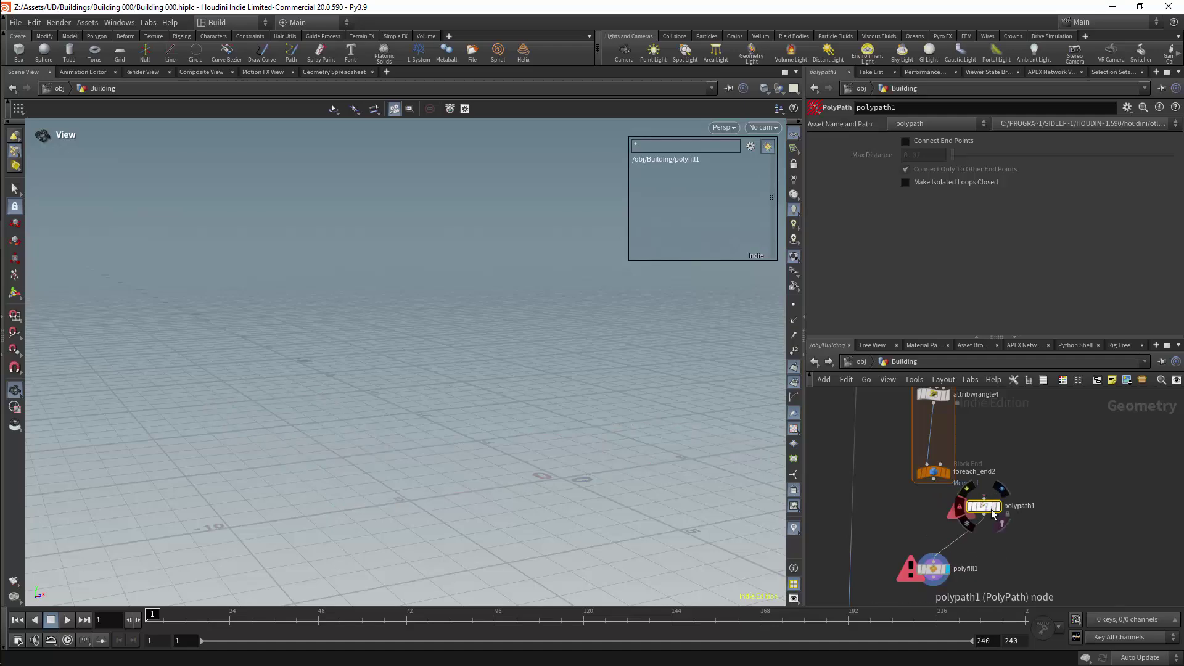
left_click_drag(992, 514, 940, 530)
left_click_drag(605, 439, 654, 458)
scroll(659, 480, "down", 3)
Enable Connect End Points on polypath1 and preview its paths, closing the gaps between the nodes around it.
left_click(906, 142)
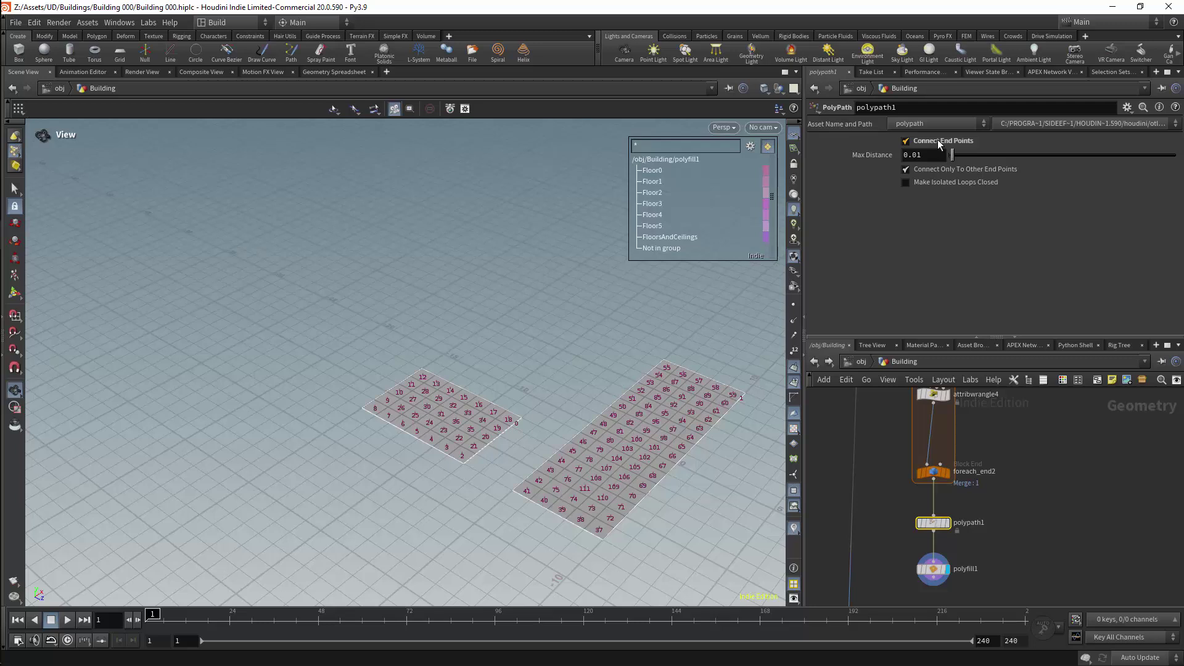
left_click(947, 523)
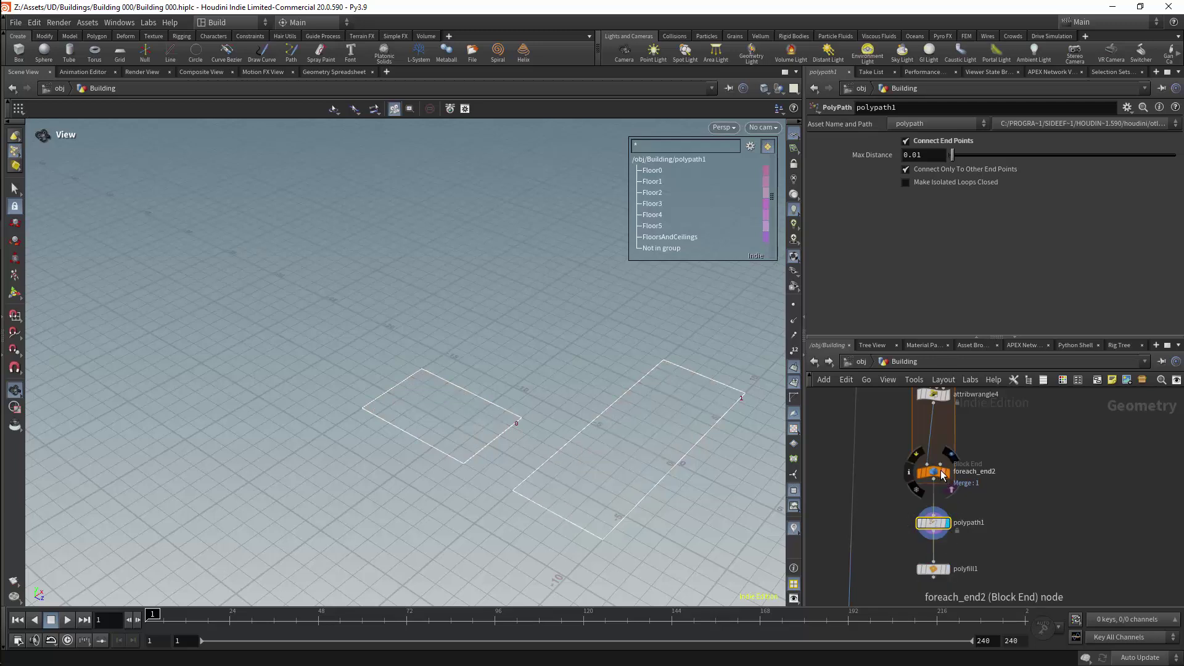
left_click_drag(935, 472, 935, 433)
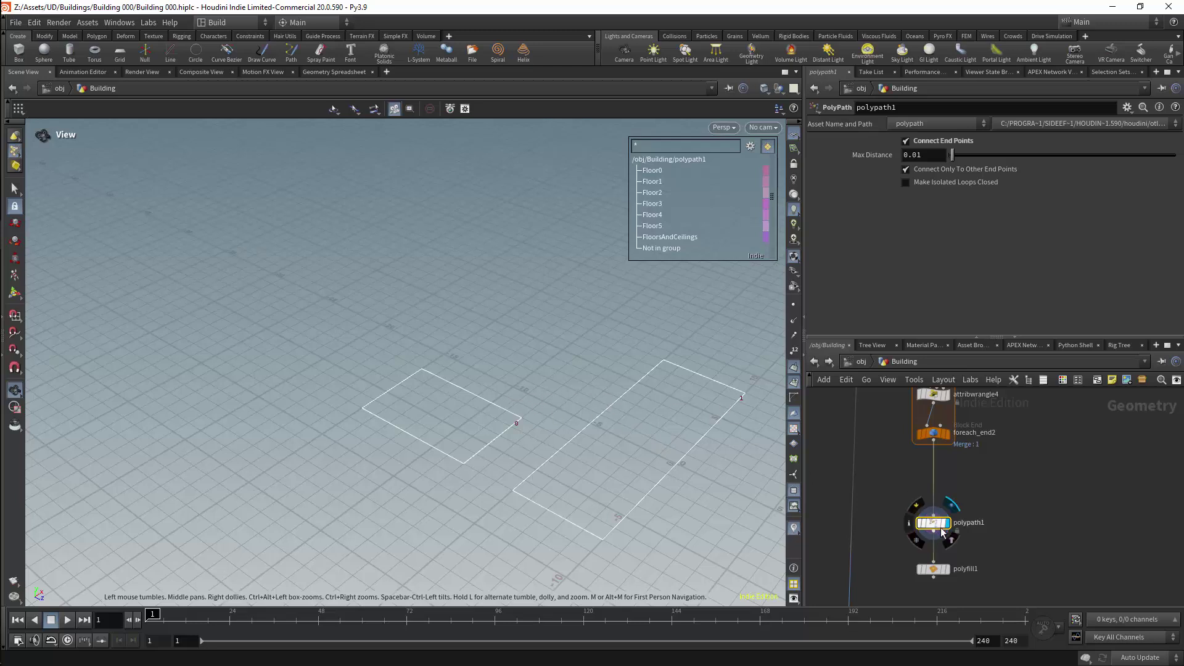
left_click_drag(941, 527, 941, 477)
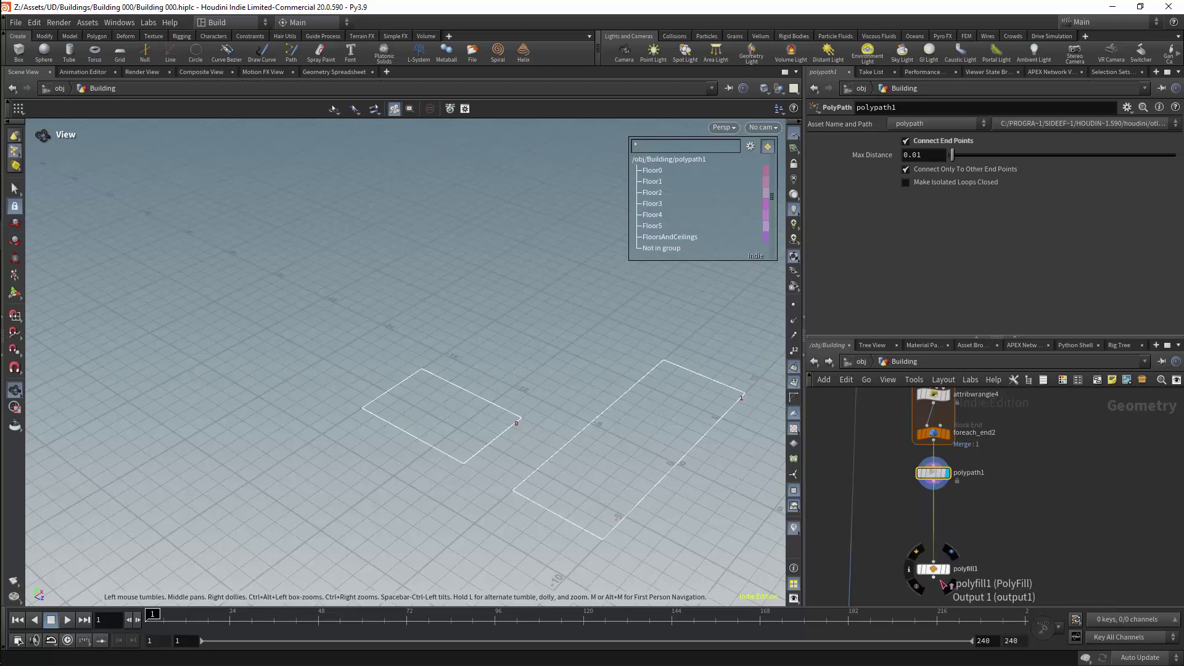
left_click_drag(939, 573, 937, 524)
left_click(946, 523)
Move polypath1 and polyfill1 into the for-each block between attribwrangle4 and foreach_end2, and tidy the node layout.
middle_click_drag(1031, 407, 937, 535)
mouse_move(937, 535)
right_mouse_down()
mouse_move(938, 482)
mouse_move(938, 524)
right_mouse_up()
left_click_drag(709, 469, 700, 370)
left_click(861, 521)
middle_click_drag(943, 469, 973, 393)
left_click_drag(880, 491, 880, 436)
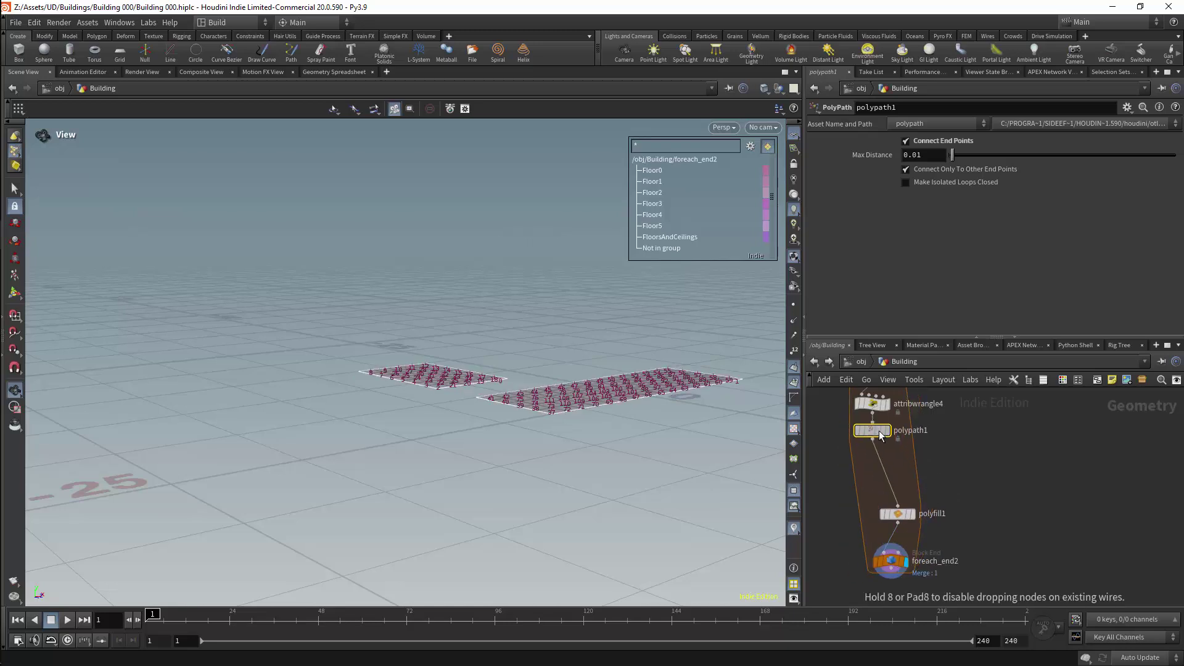
key("l")
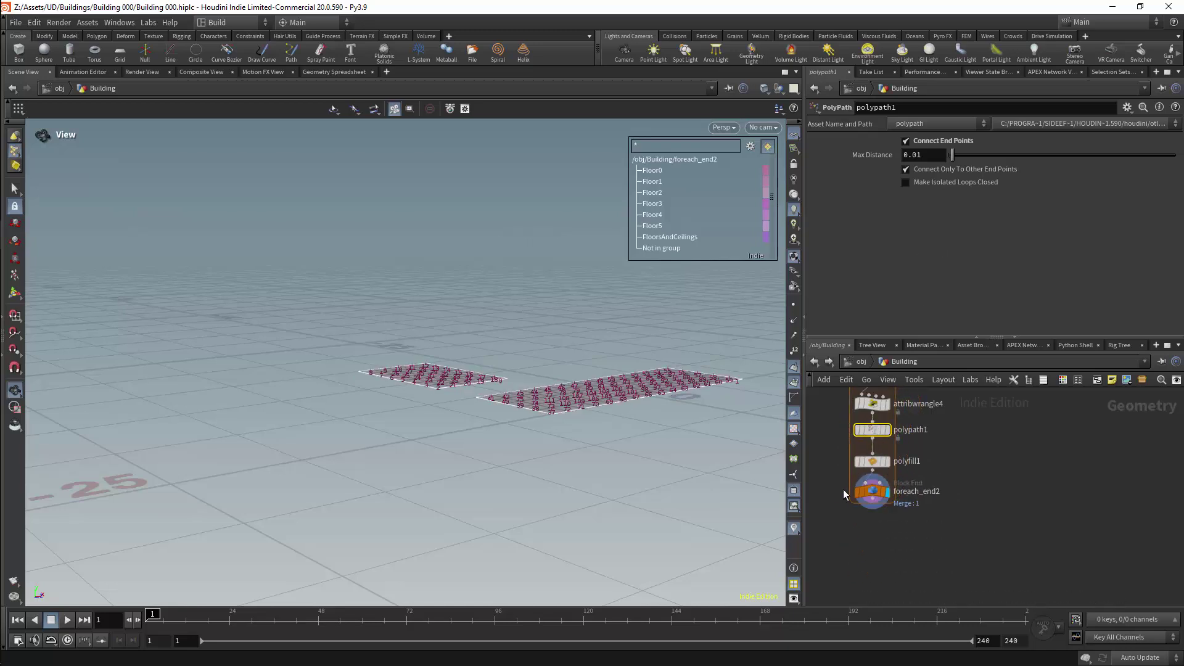
Turn off Single Pass on foreach_end2 and hide the primitive numbers in the viewport.
left_click(888, 491)
left_click(822, 269)
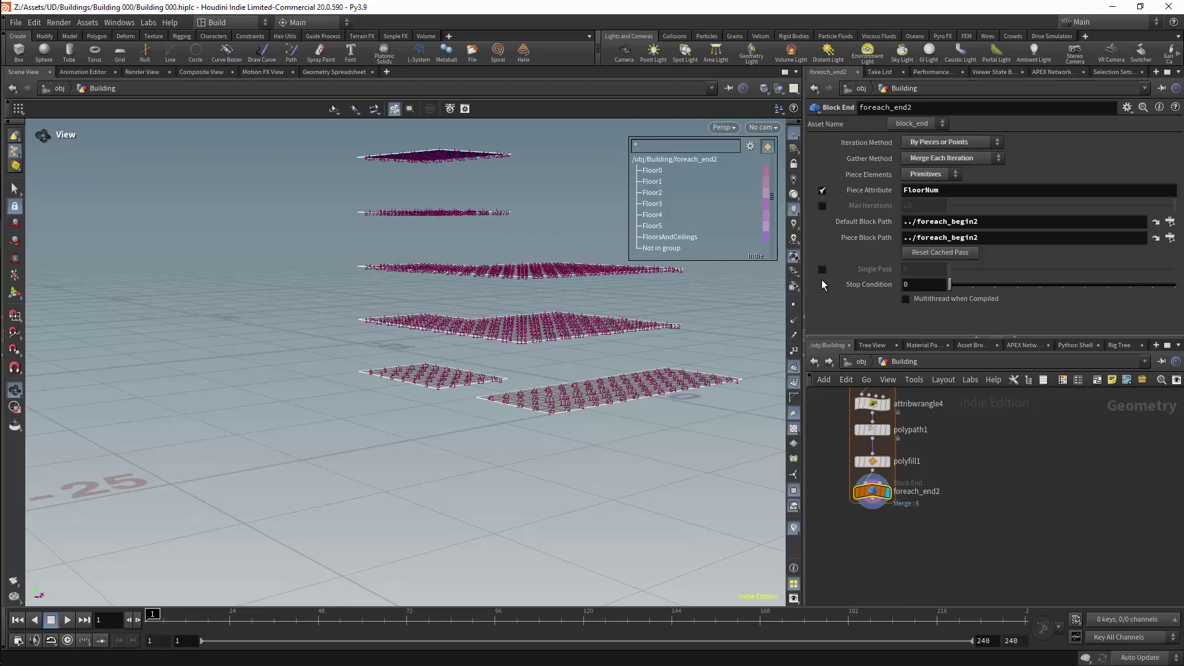
left_click_drag(620, 348, 568, 387)
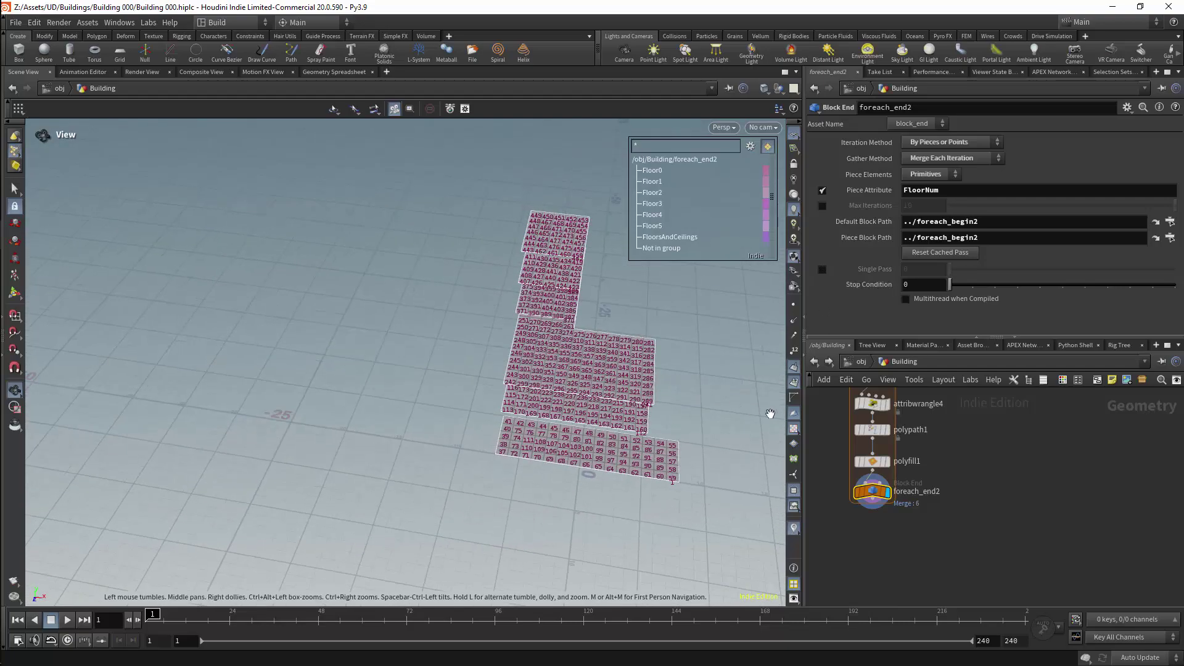
left_click(795, 383)
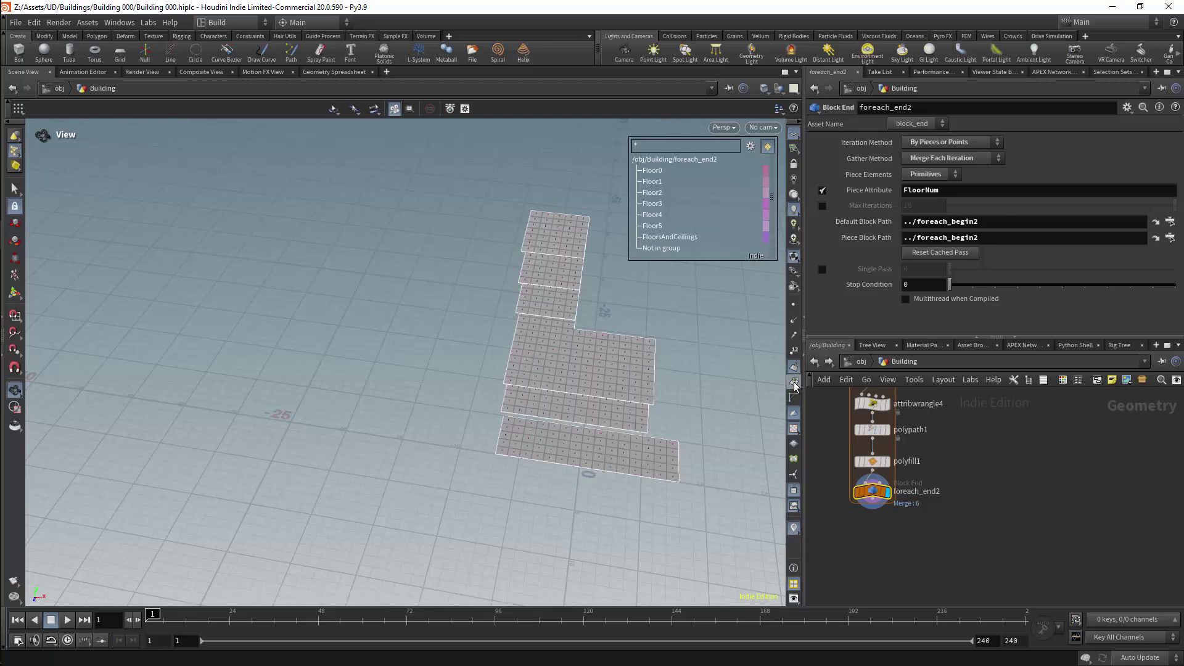
left_click_drag(568, 383, 728, 426)
Branch a wire off groupdelete1 and add a Merge node below the loop that combines it with foreach_end2.
middle_click_drag(951, 440, 970, 495)
scroll(961, 497, "down", 6)
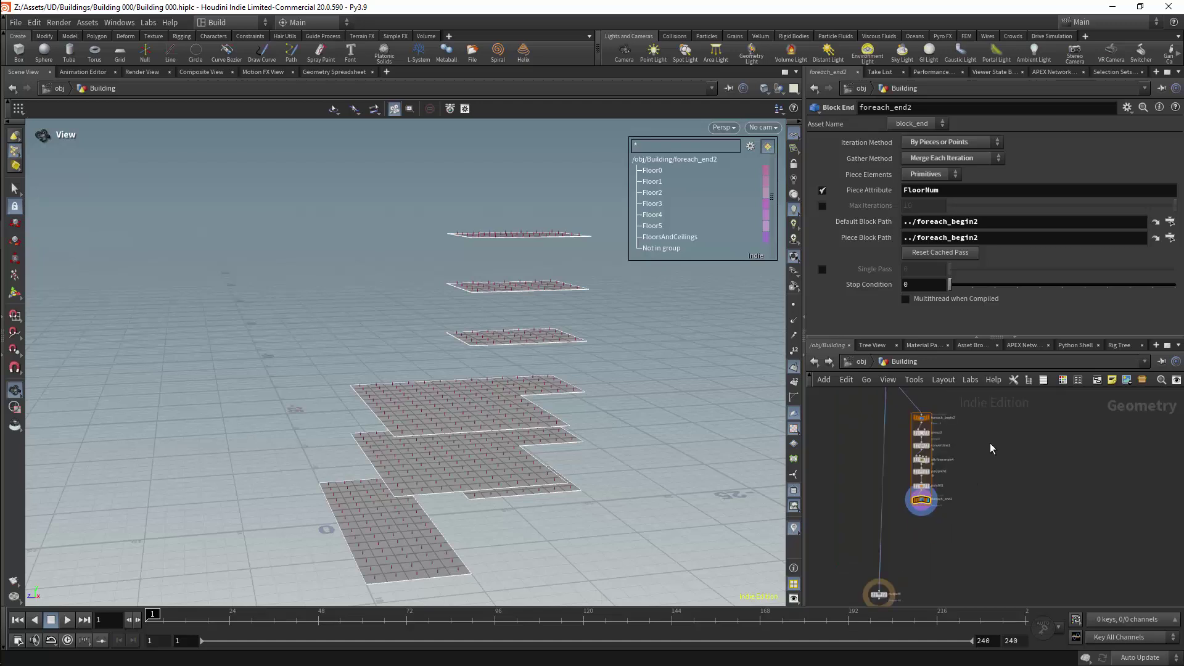
scroll(932, 457, "up", 3)
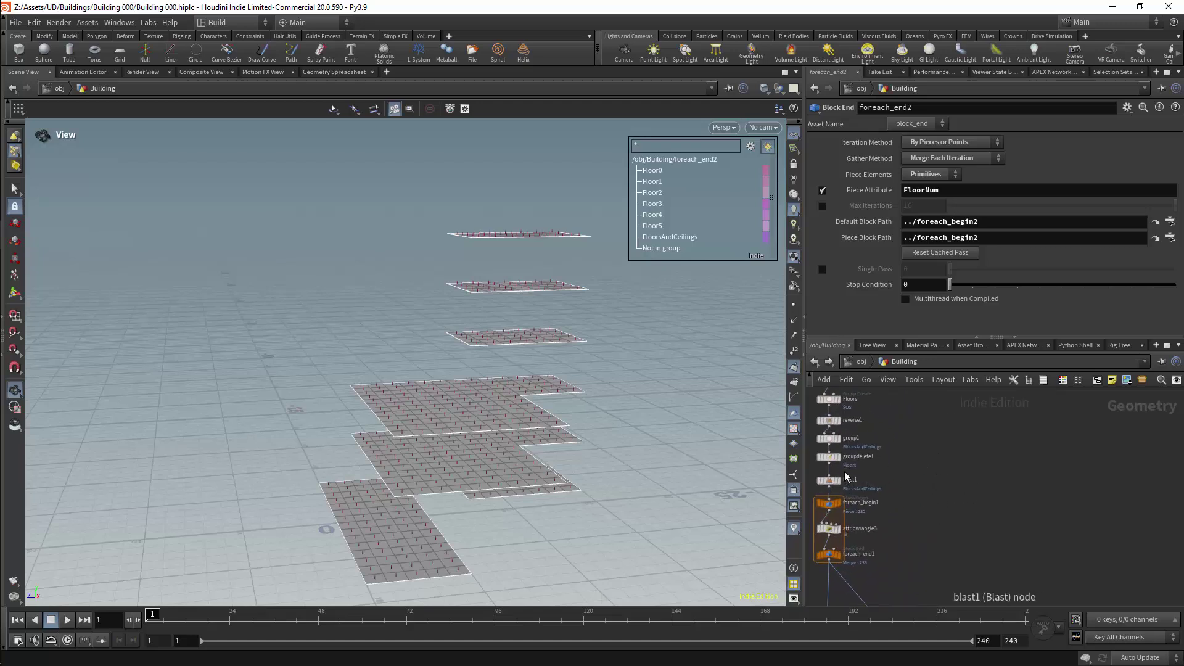
scroll(829, 453, "up", 1)
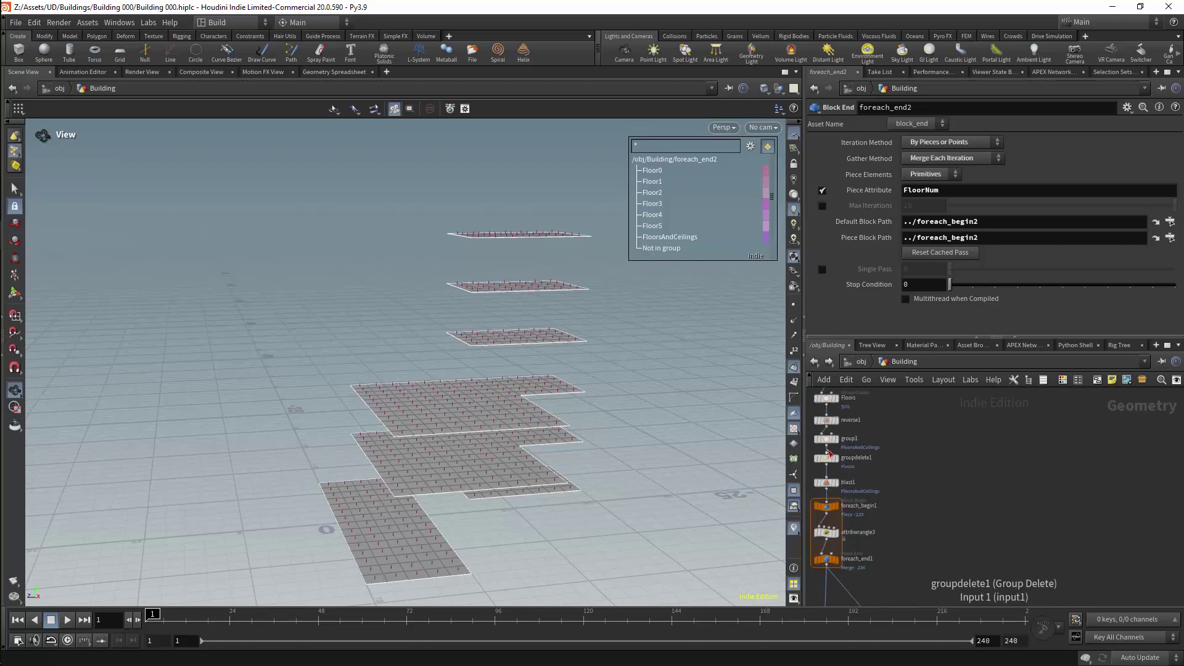
left_click_drag(829, 454, 918, 456)
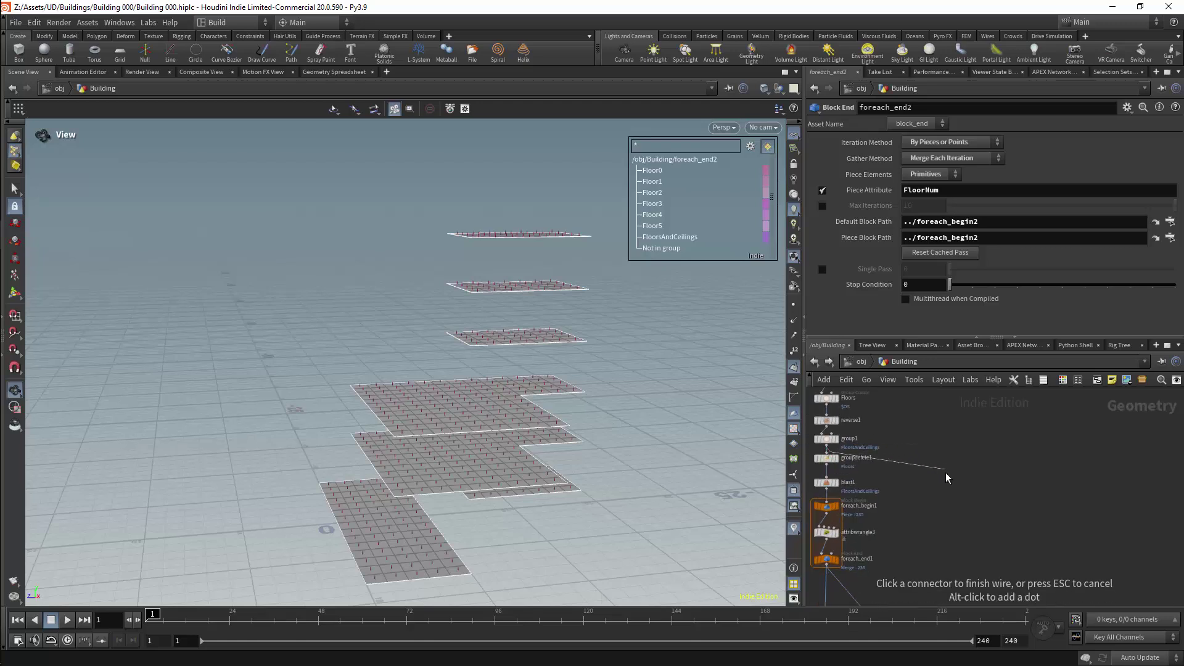
key("Escape")
left_click(832, 467)
middle_click_drag(941, 545, 933, 450)
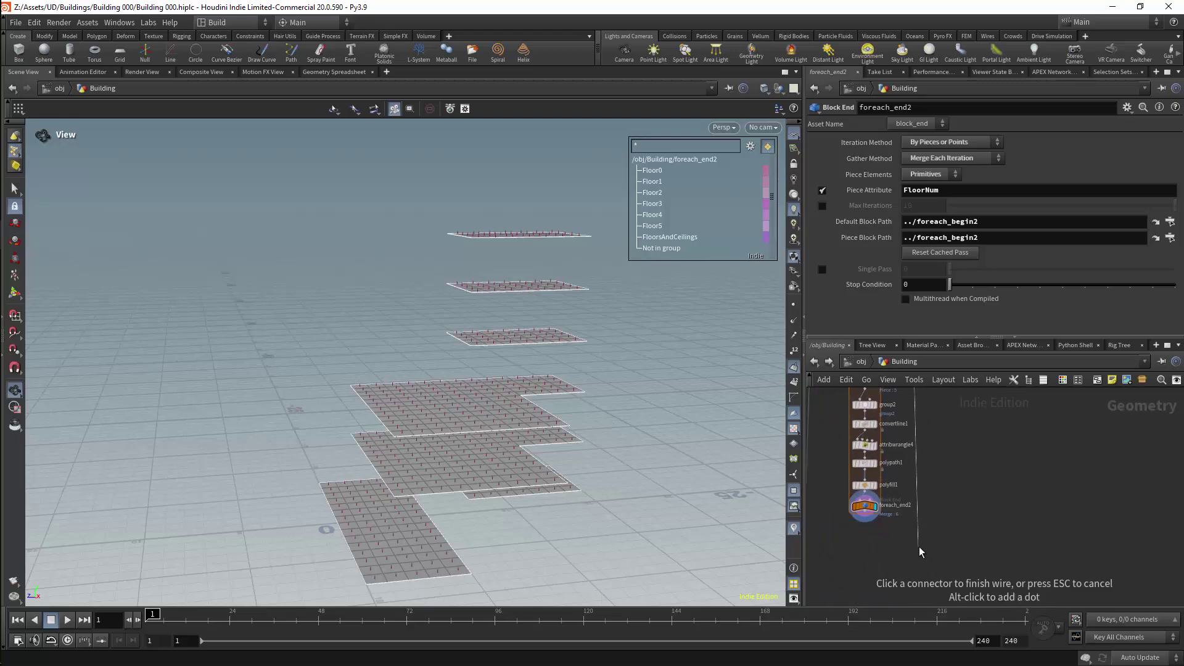
key("Tab")
type("merge")
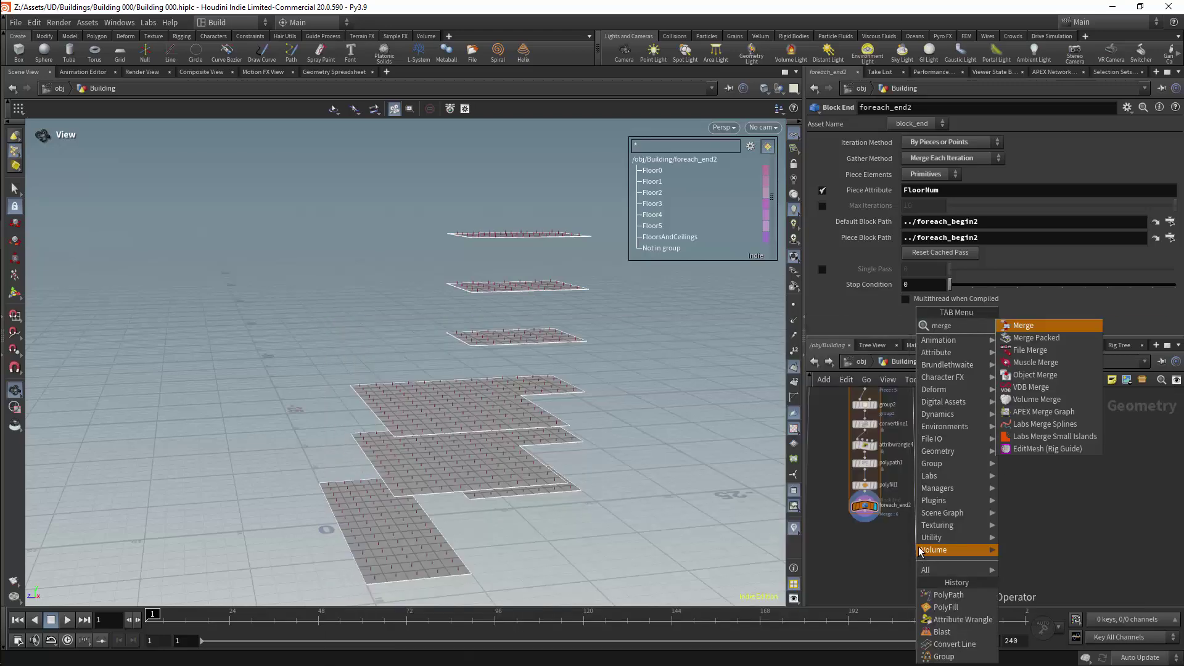
key("Return")
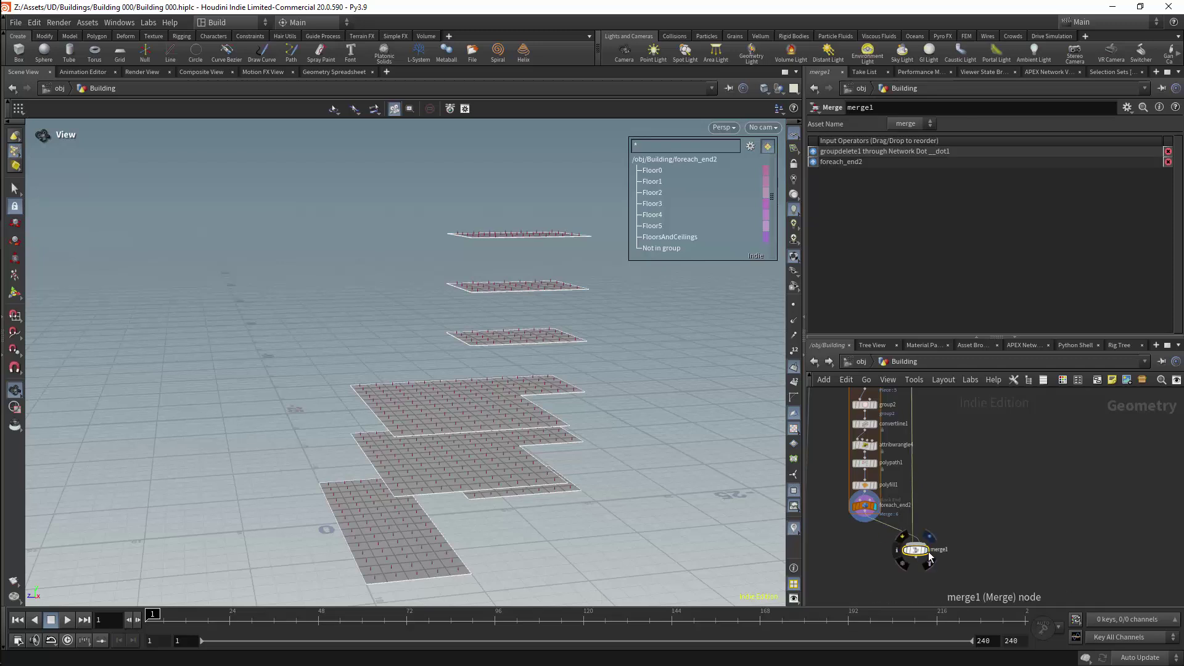
Put foreach_end2 first in merge1's input order and display merge1.
left_click(814, 162)
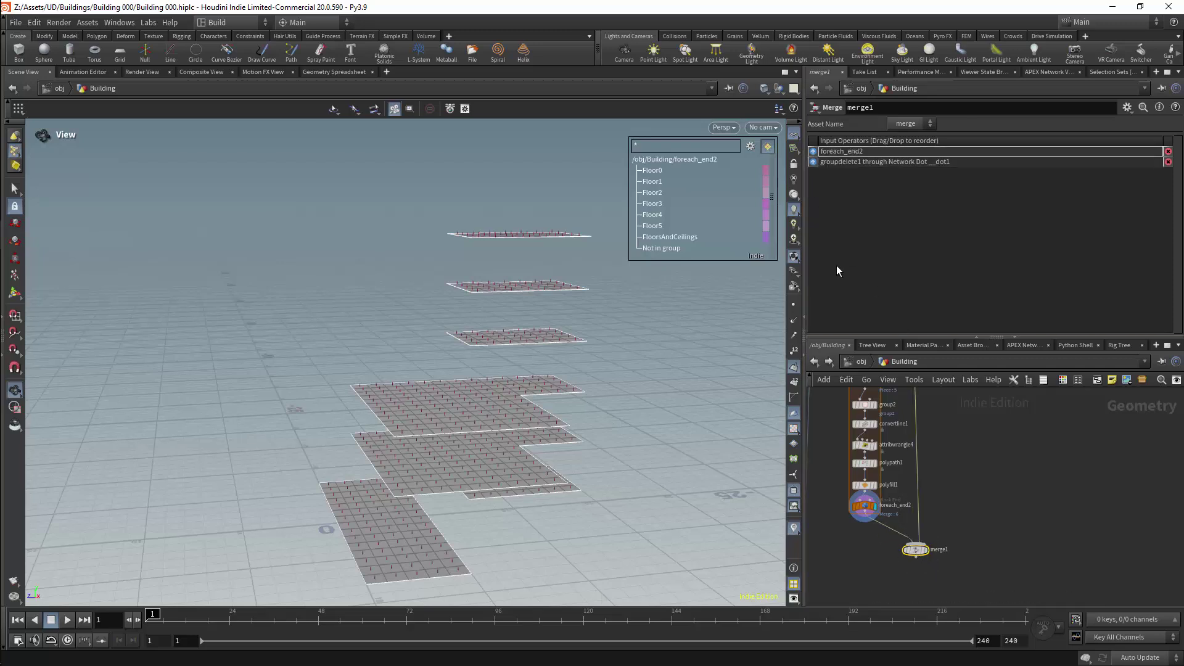
left_click(925, 550)
left_click_drag(915, 550, 902, 559)
Duplicate the FloorsAndCeilings blast1 node onto the wire running from groupdelete1 to merge1.
middle_click_drag(964, 523, 973, 649)
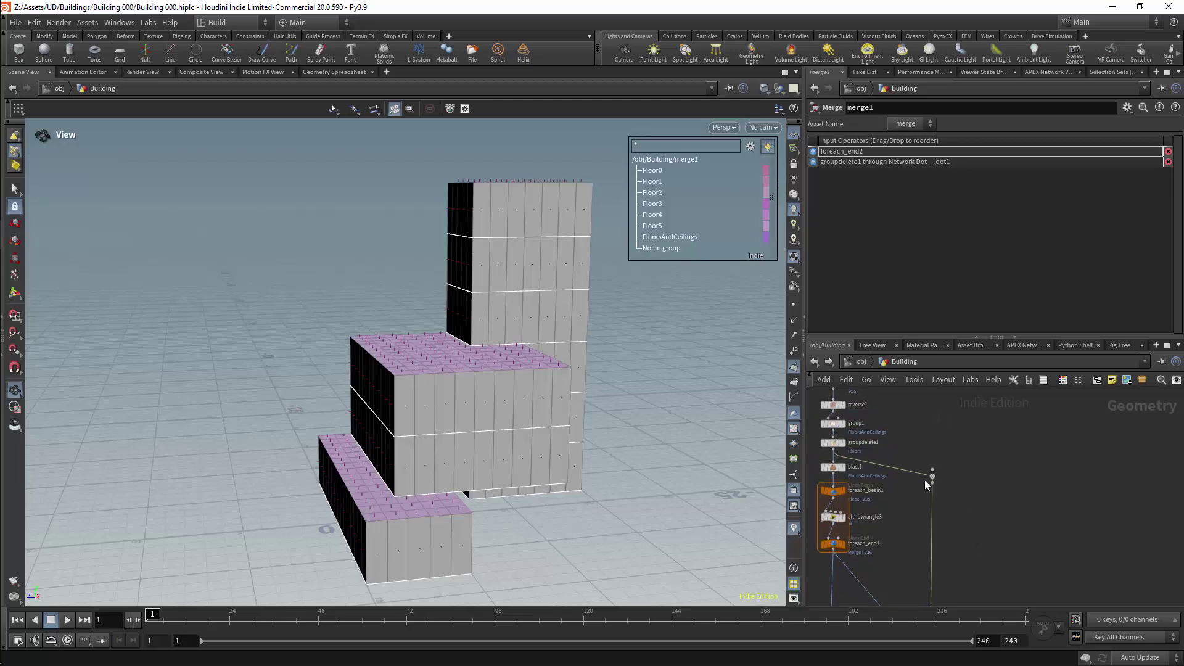
key("Tab")
key("Escape")
left_click_drag(844, 469, 933, 470, "alt")
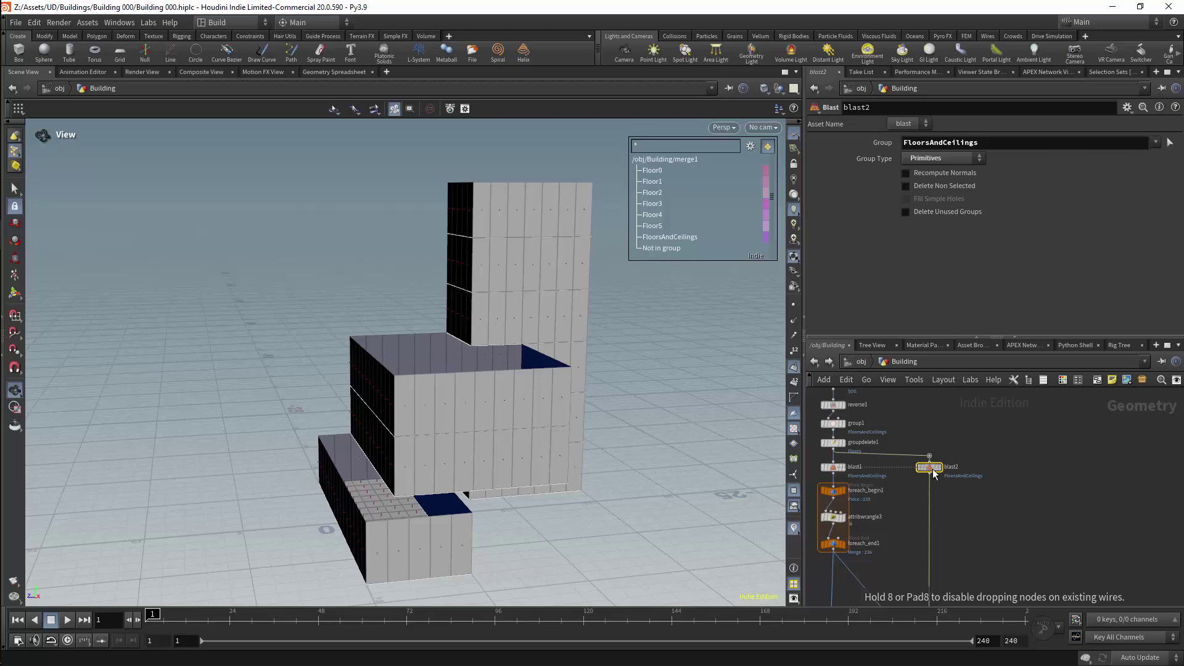
left_click_drag(934, 473, 934, 472, "alt")
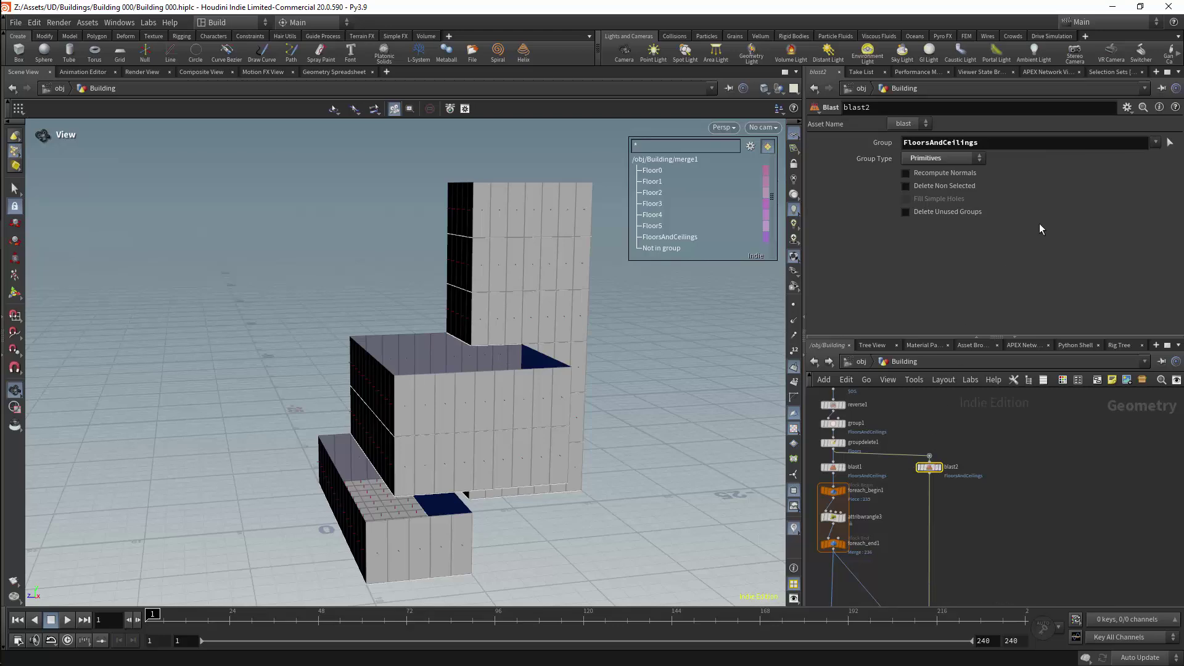
Enable Delete Non Selected on blast2, then compare the floors displayed at foreach_end2 and at merge1.
left_click(956, 185)
mouse_move(697, 413)
left_mouse_down()
mouse_move(627, 397)
mouse_move(680, 285)
mouse_move(689, 394)
left_mouse_up()
middle_click_drag(964, 586, 980, 516)
scroll(1015, 507, "up", 2)
left_click(900, 467)
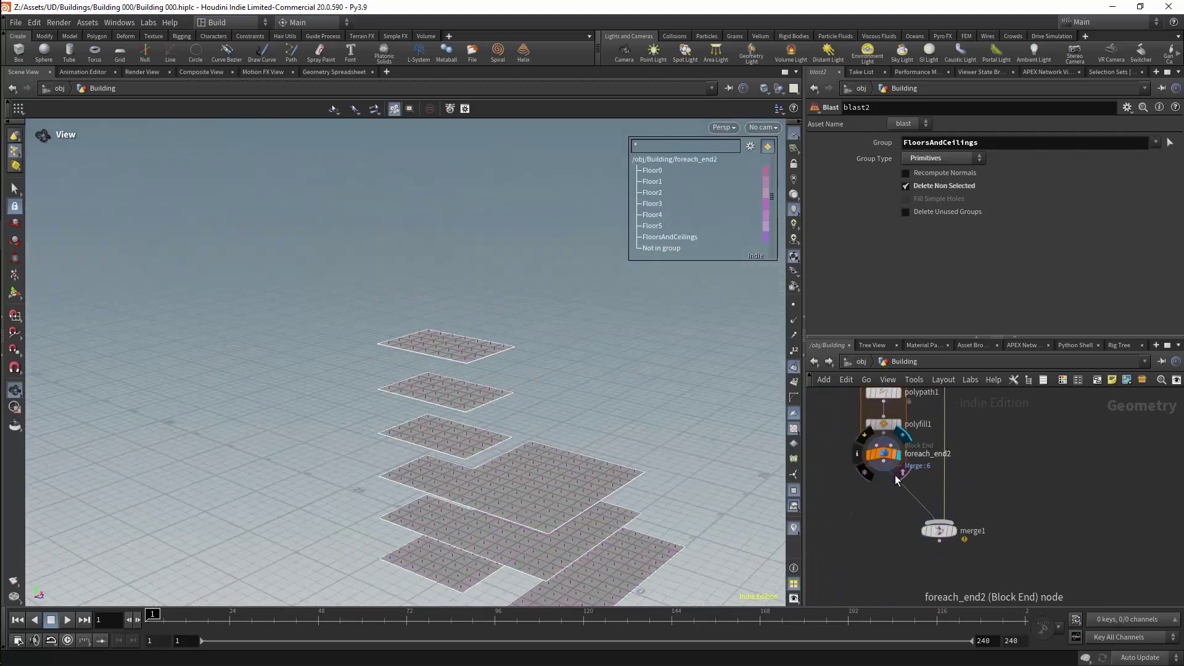
left_click_drag(635, 450, 543, 493)
middle_click_drag(998, 467, 955, 486)
left_click(910, 552)
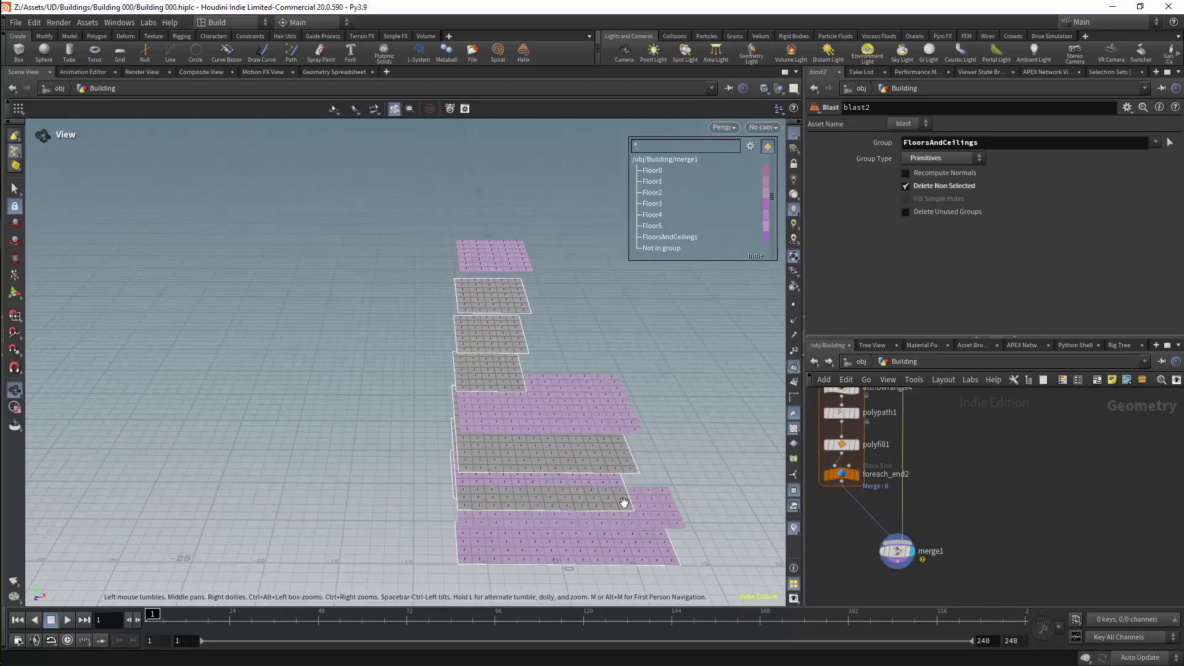
left_click_drag(624, 502, 667, 450)
scroll(923, 519, "down", 4)
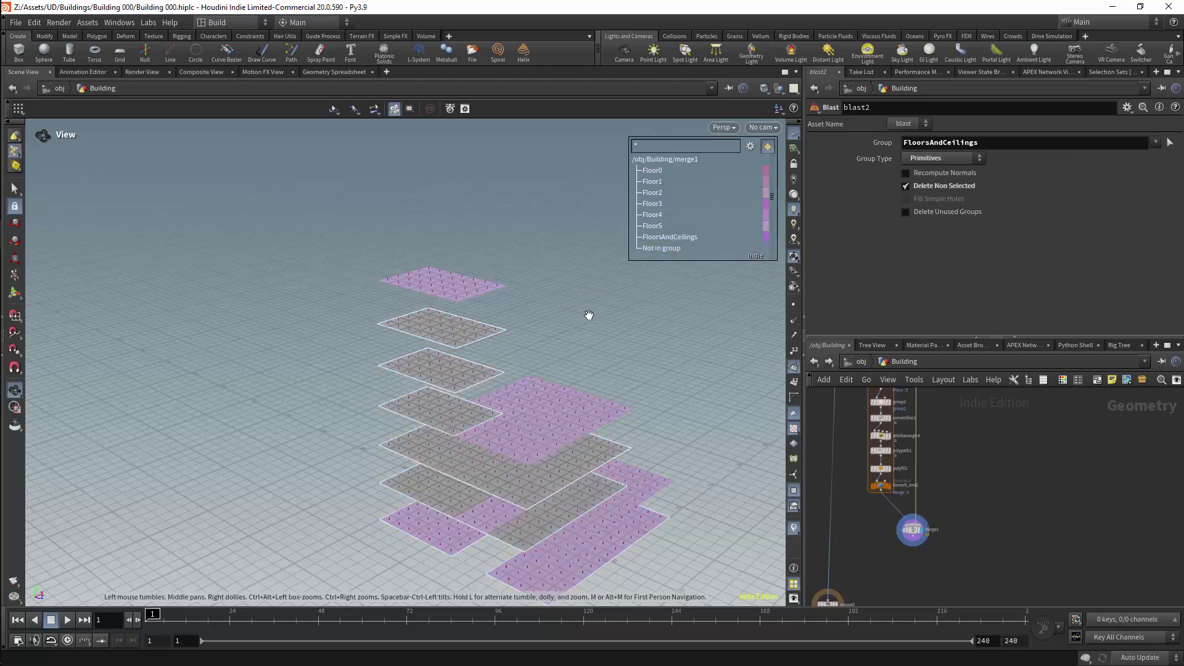
left_click_drag(587, 314, 493, 308)
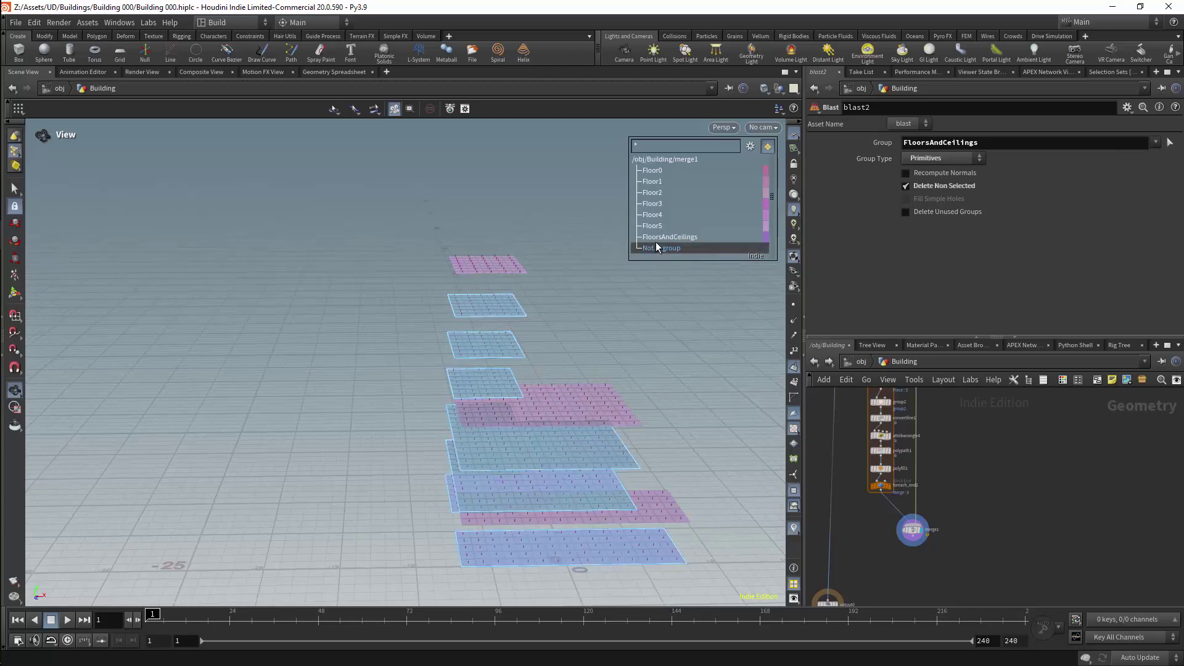
Insert a Group Create node between foreach_end2 and merge1 and enter InteriorFloors as its Base Group.
key("Tab")
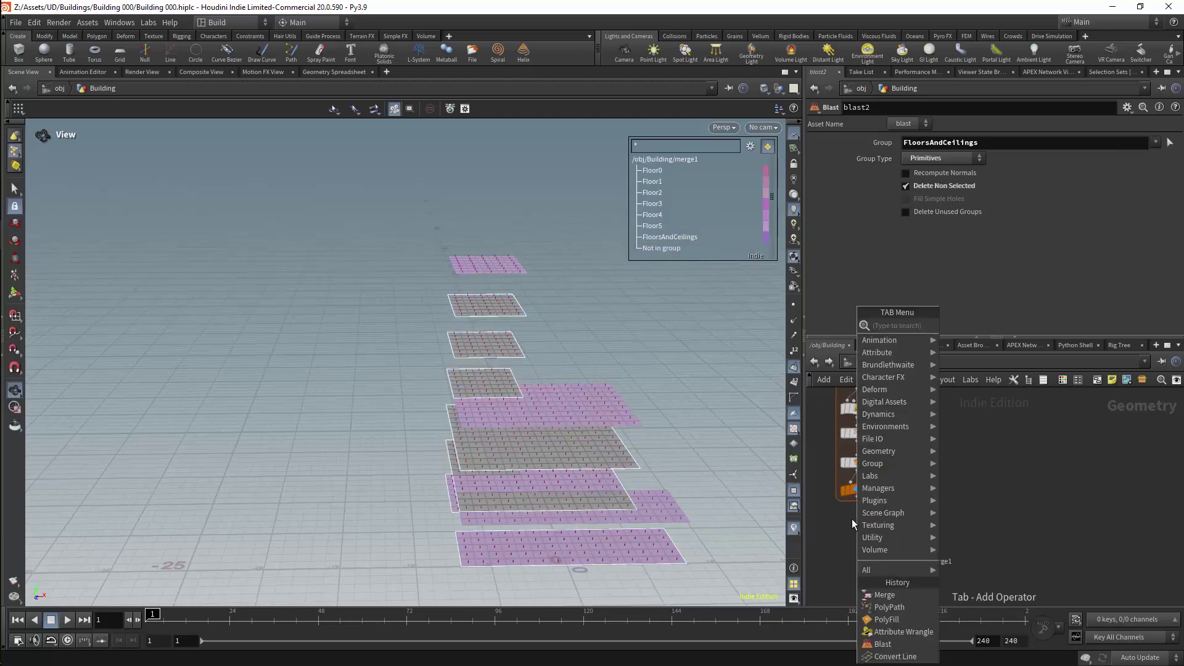
type("group")
left_click(961, 324)
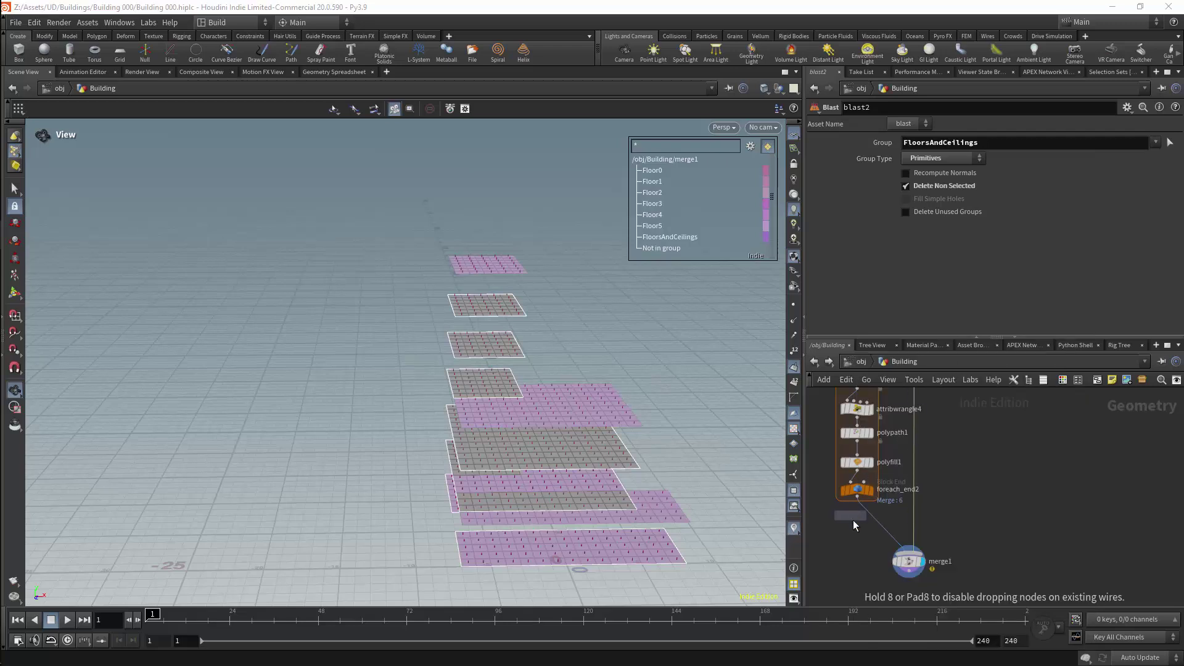
left_click(945, 166)
type("InteriorFloors")
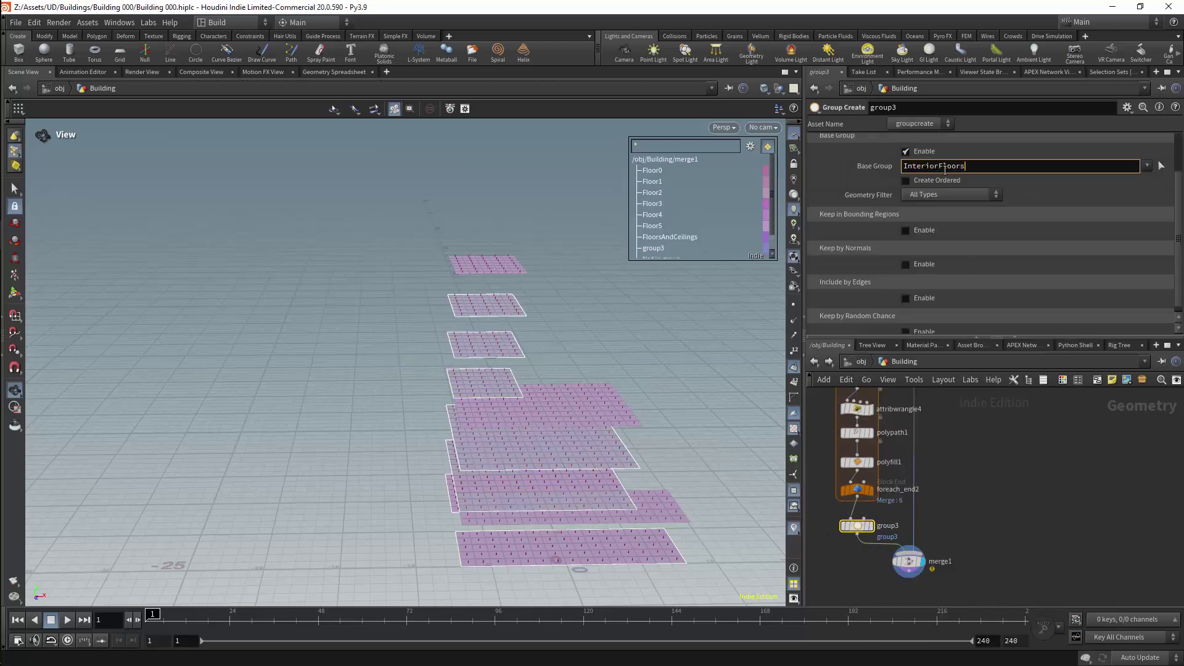
Rename the group1 node above groupdelete1 to Exterior_Floors.
middle_click_drag(975, 481, 990, 543)
middle_click_drag(987, 407, 999, 606)
middle_click_drag(899, 392, 994, 465)
left_click(914, 432)
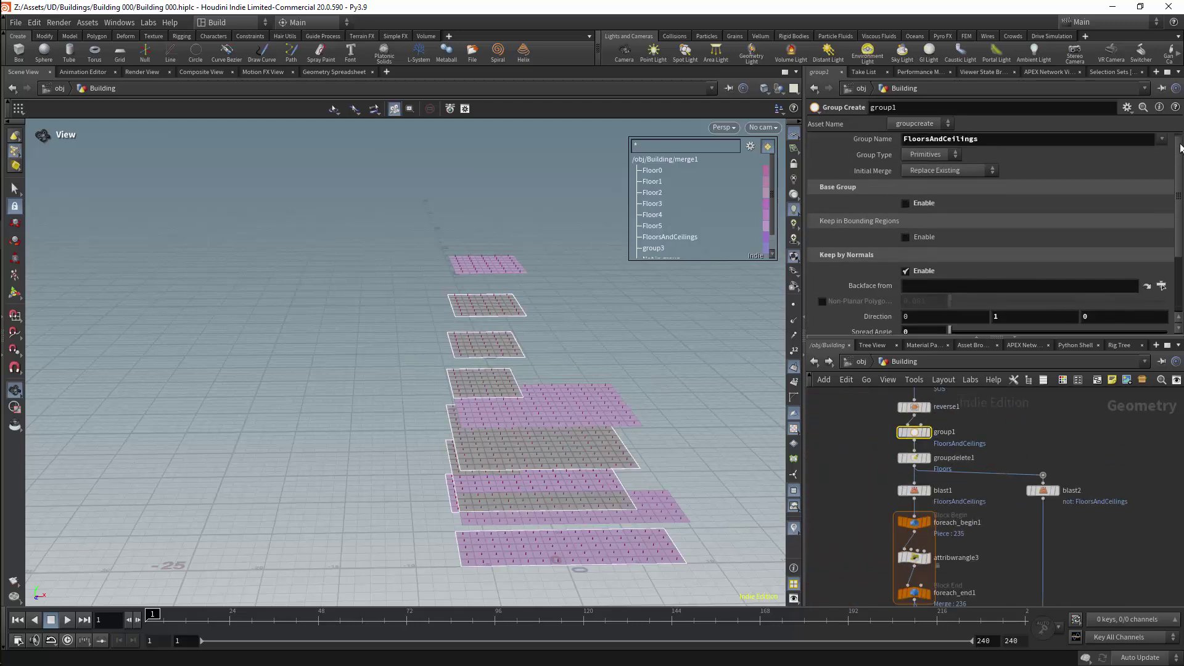
double_click(977, 141)
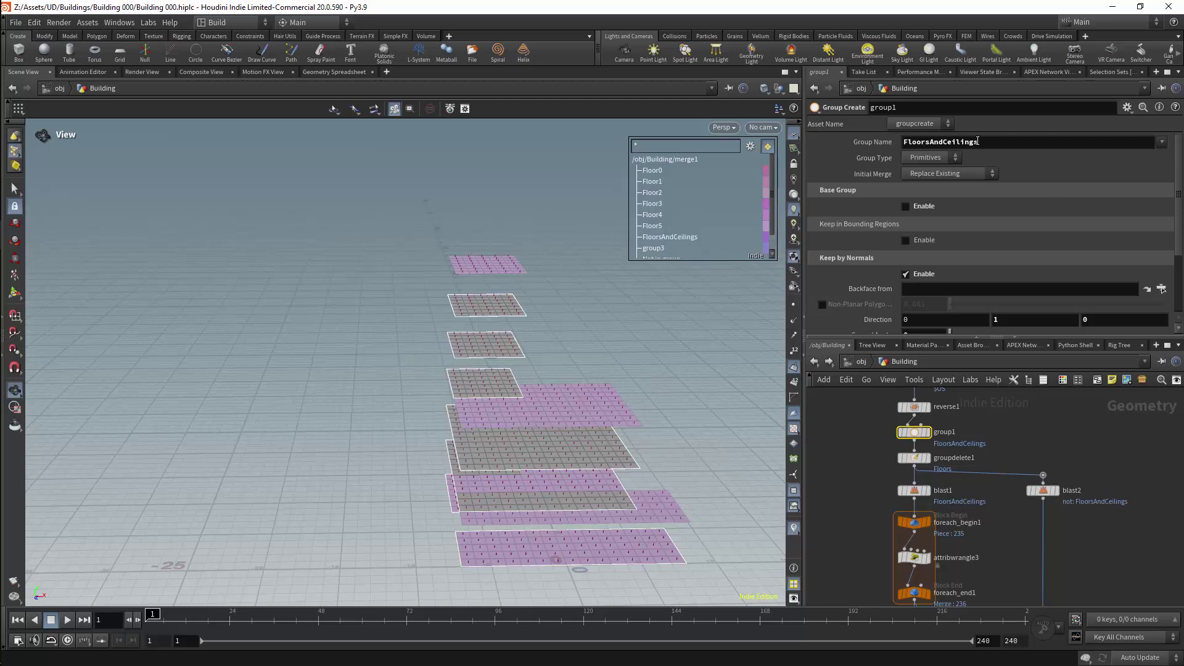
double_click(900, 107)
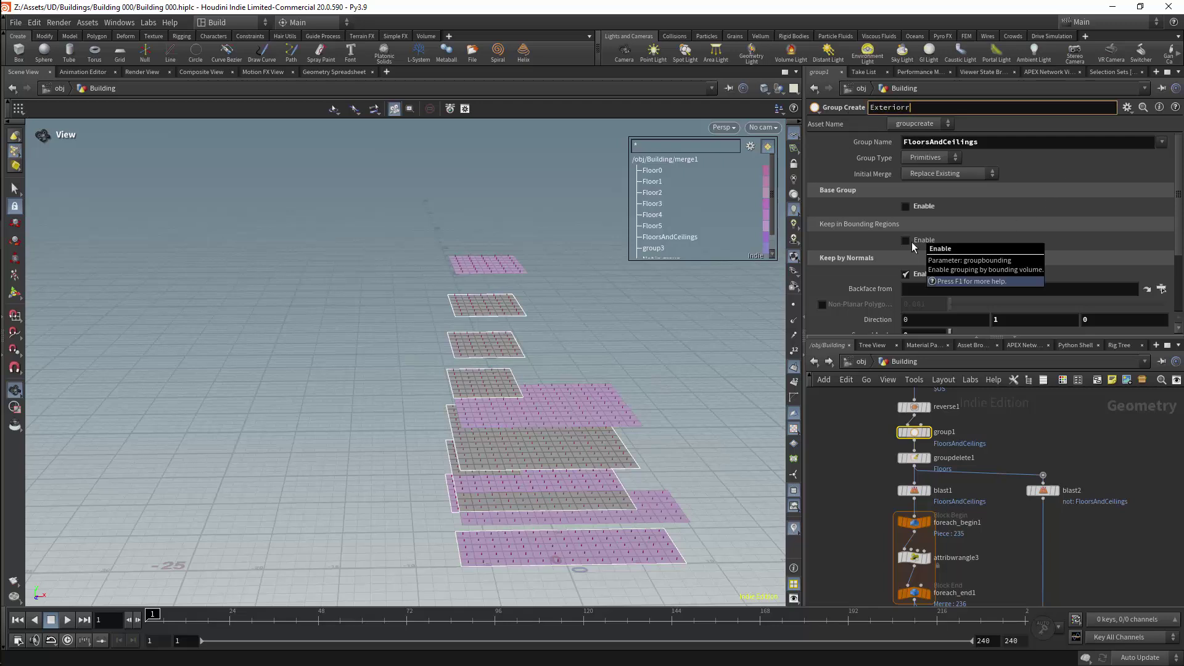
key("Return")
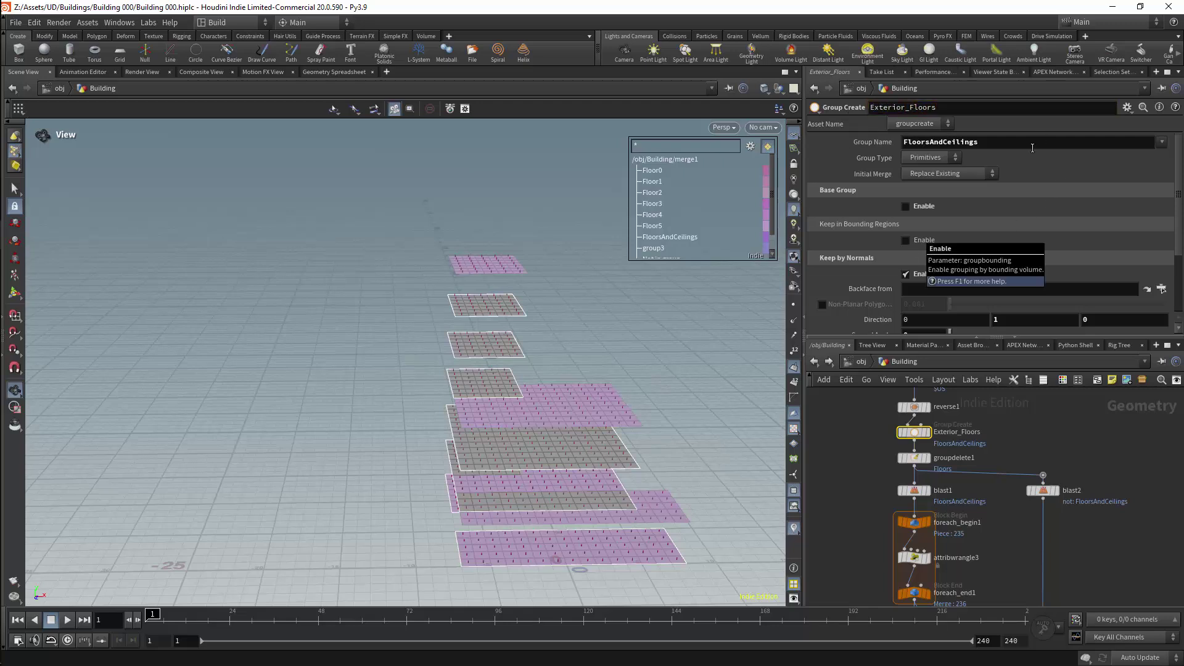
Display the exterior floors group node, rename it ExteriorFloors and set its Group Name to $OS.
left_click_drag(641, 444, 677, 534)
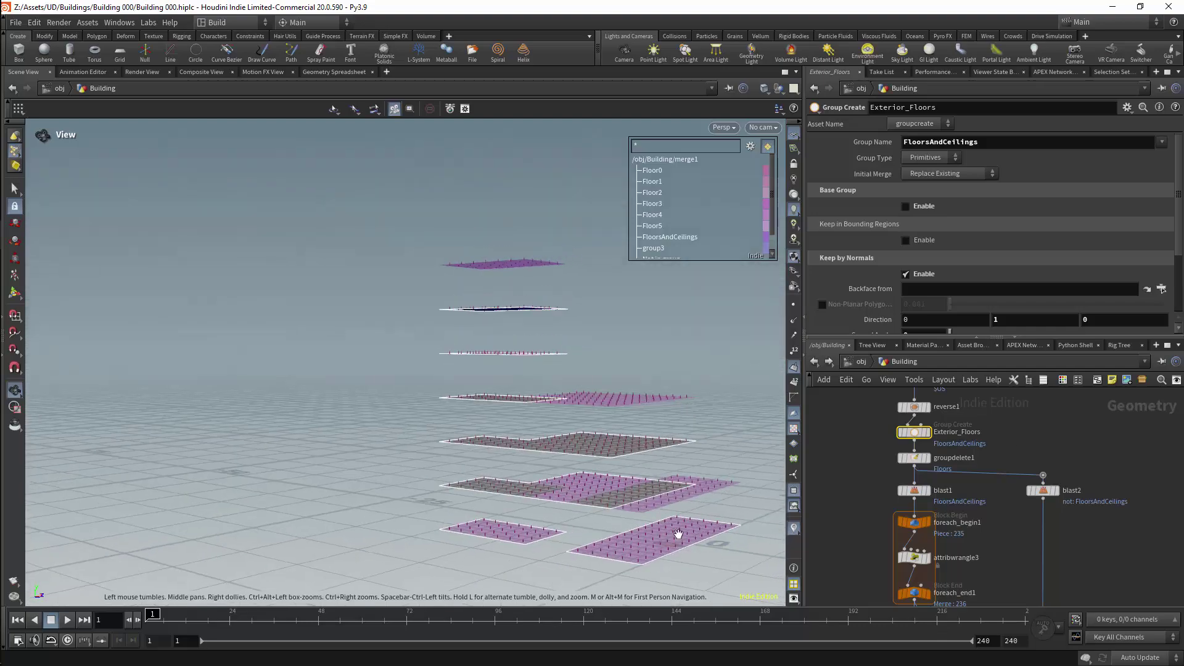
left_click(926, 432)
left_click_drag(652, 491, 577, 412)
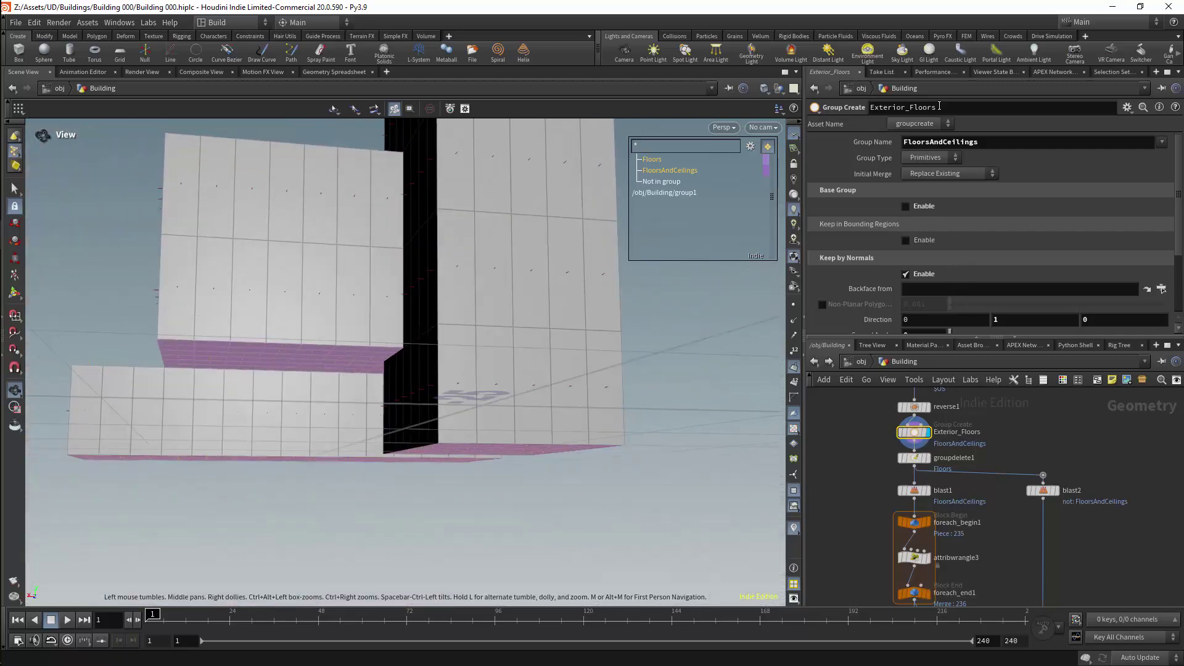
left_click(903, 108)
key("Tab")
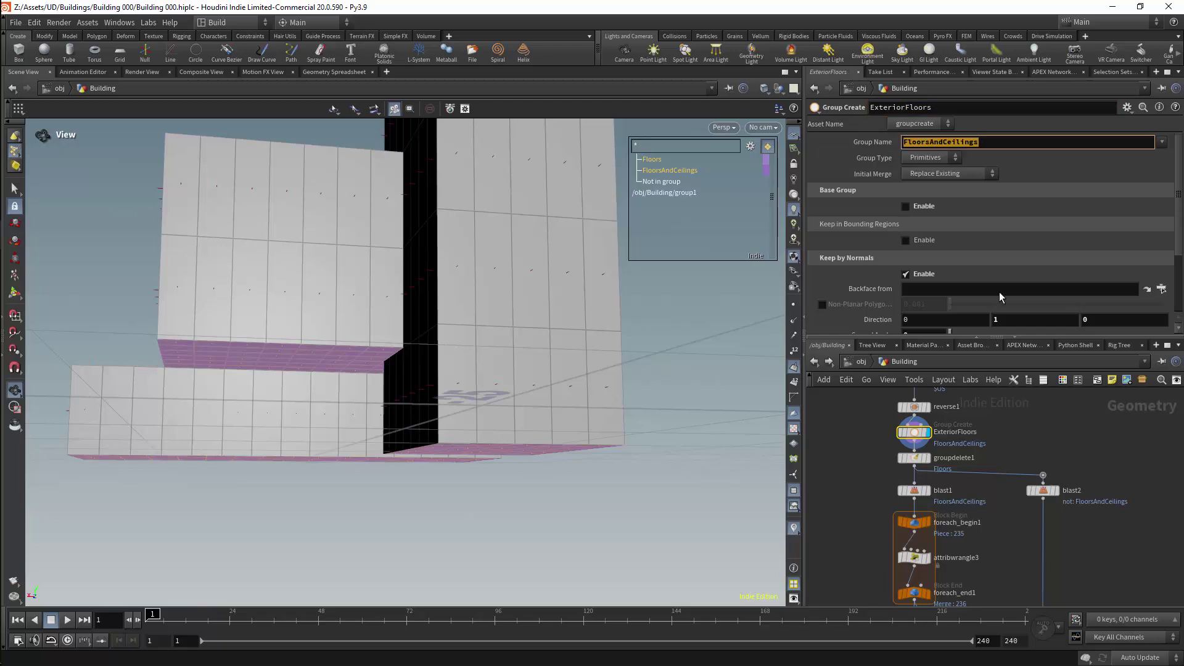
type("$OS")
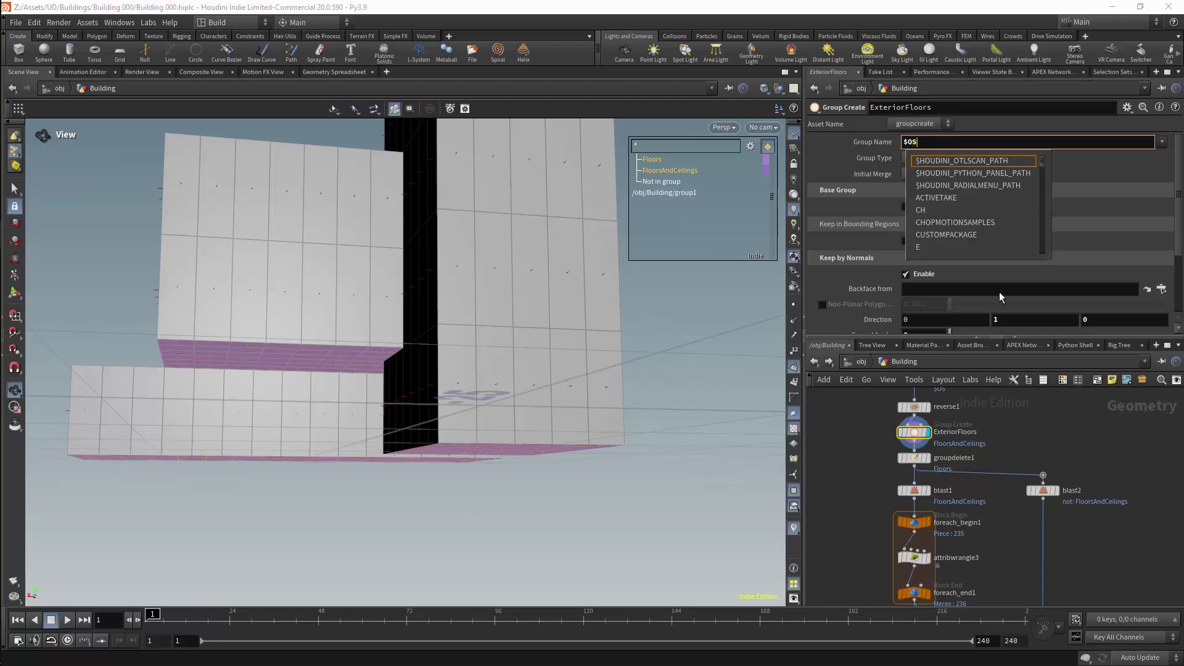
key("Return")
Clear the outdated FloorsAndCeilings group from blast1.
left_click_drag(872, 477, 938, 501)
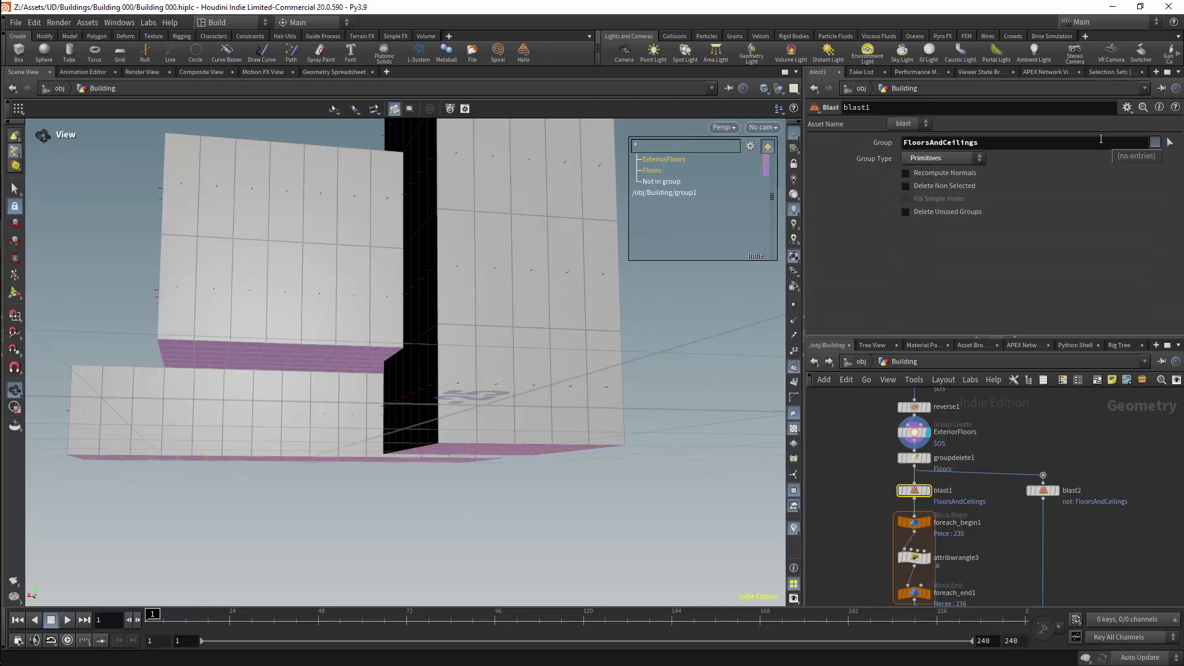
left_click_drag(1100, 141, 845, 135)
key("BackSpace")
left_click(905, 432)
left_click(910, 491)
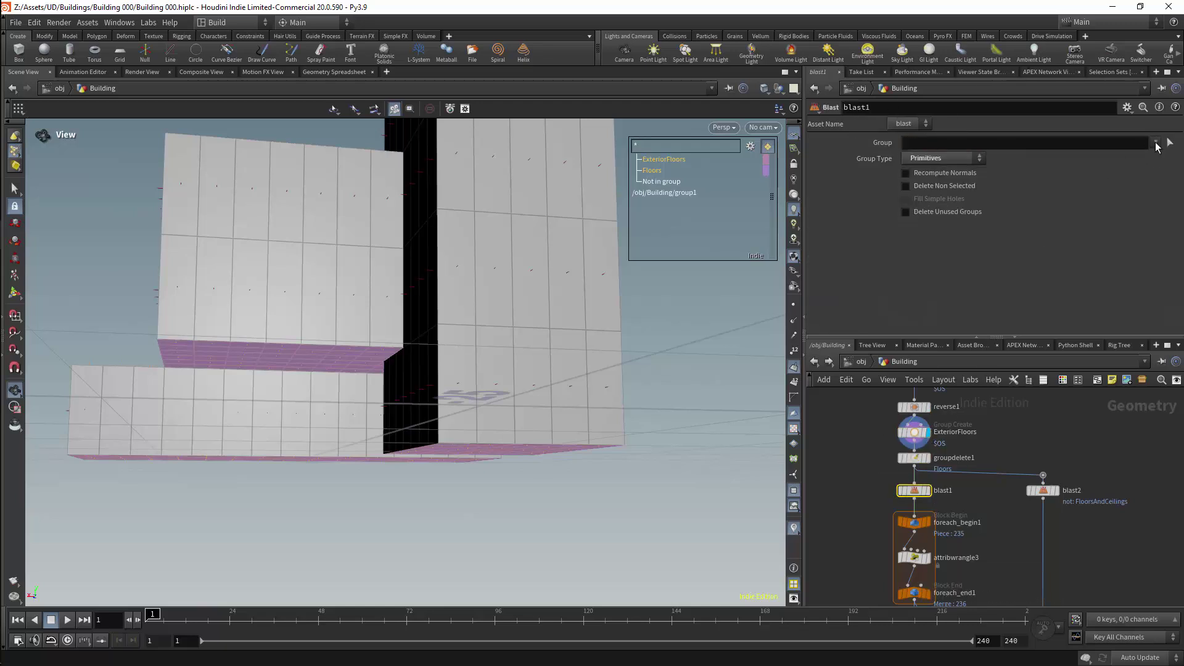
Replace FloorsAndCeilings with ExteriorFloors as the group of blast2.
left_click(1053, 490)
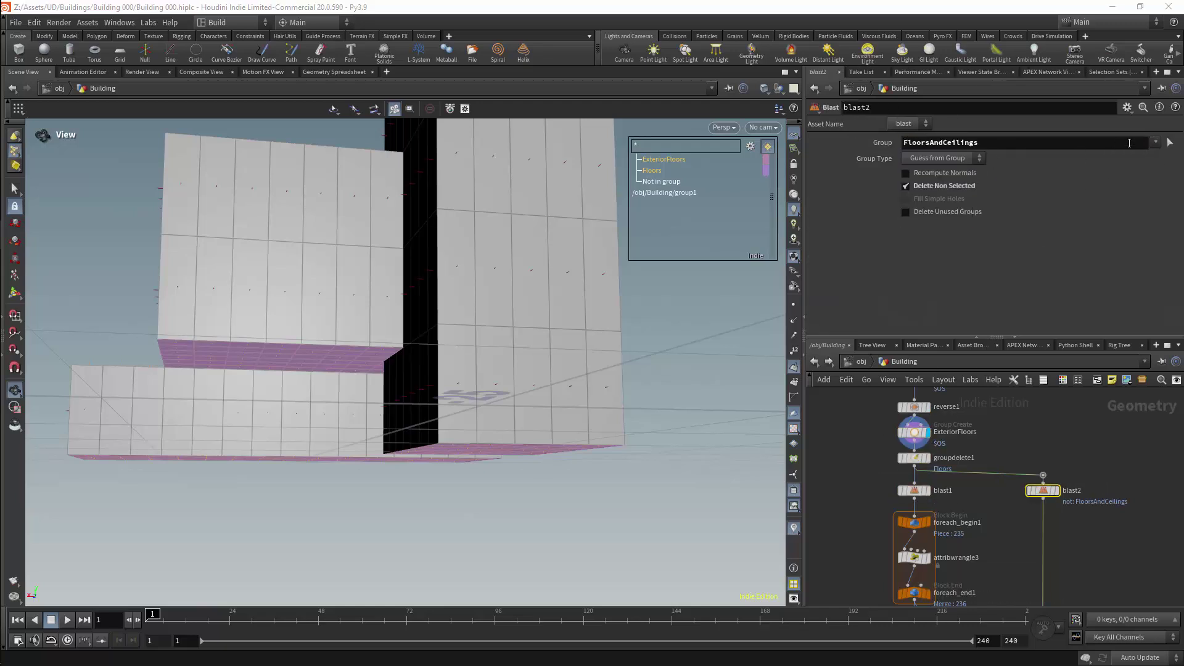
left_click(1056, 490)
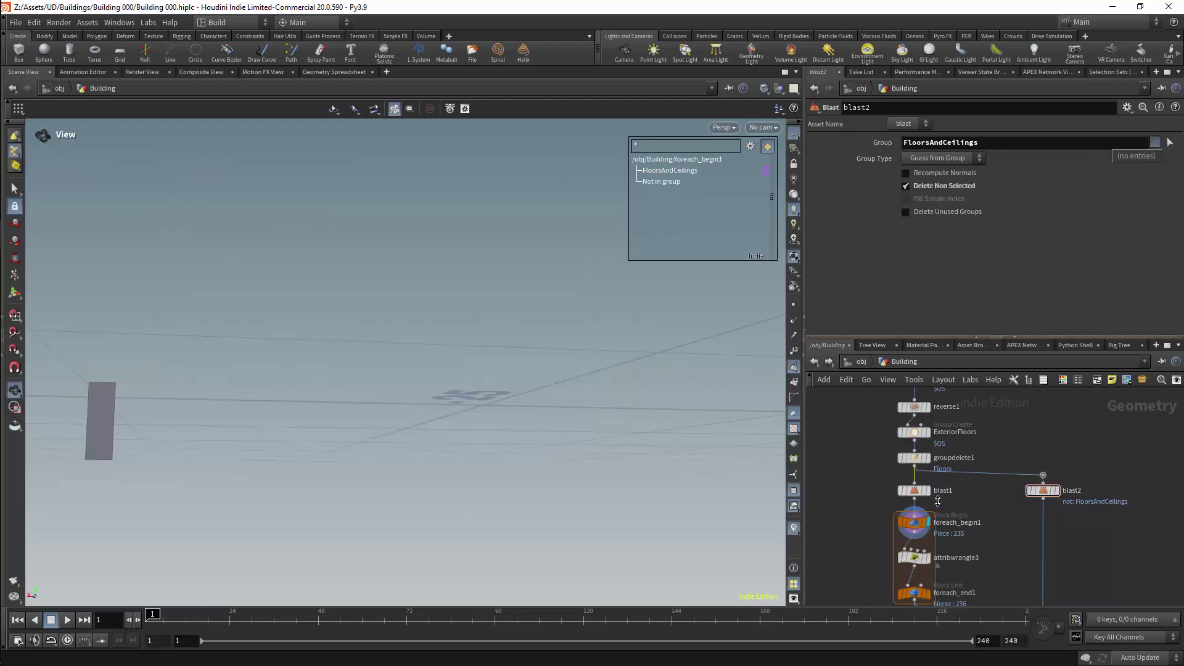
left_click(1155, 142)
left_click(1127, 155)
left_click(1155, 142)
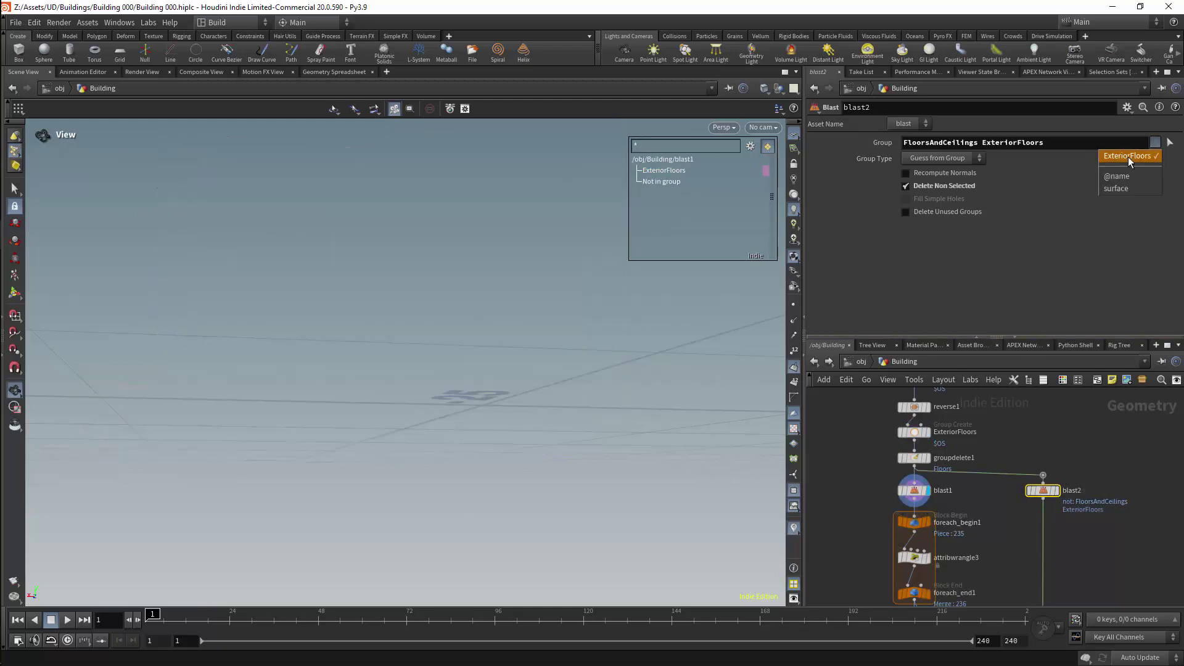
left_click(1129, 157)
left_click(1154, 144)
left_click(1133, 155)
left_click_drag(982, 142, 826, 150)
key("BackSpace")
key("Return")
Set the group of blast1 to ExteriorFloors and check the remaining walls from above.
left_click(913, 490)
left_click(1153, 144)
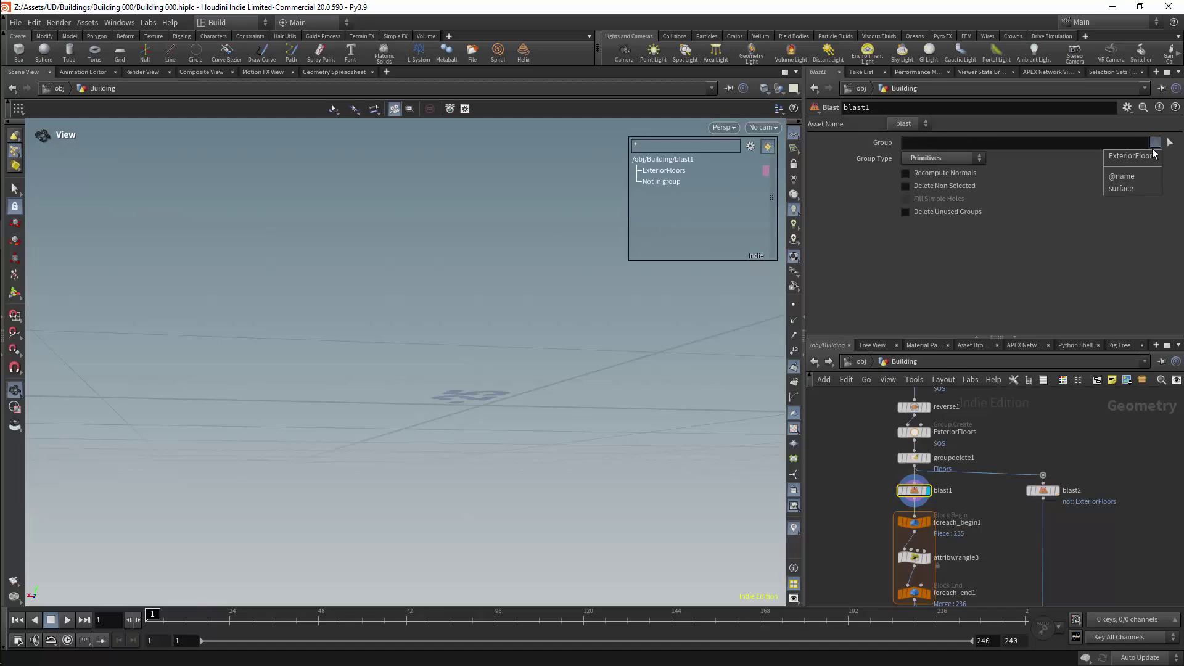
left_click(1152, 155)
scroll(582, 373, "down", 3)
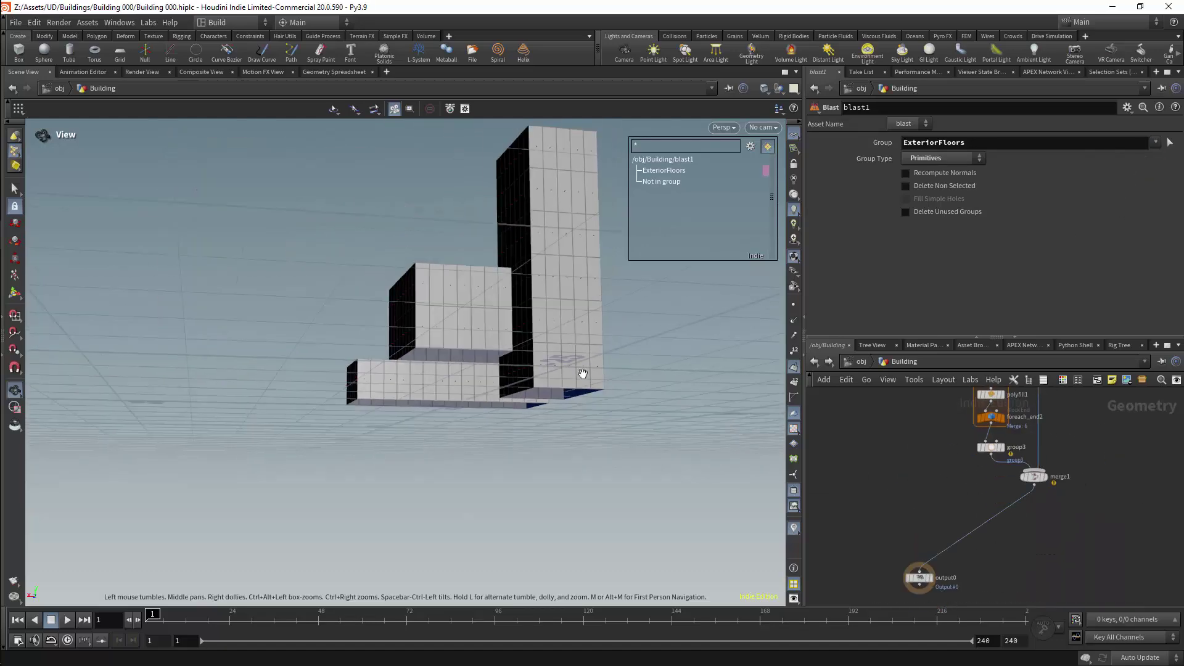
left_click_drag(582, 373, 734, 409)
Move the output0 node directly below merge1 in the network.
middle_click_drag(962, 494, 923, 518)
left_click_drag(885, 603, 986, 559)
scroll(1016, 515, "down", 3)
scroll(1038, 486, "up", 2)
Display group3, clear its Base Group and rename the node InteriorFloors.
left_click(950, 455)
left_click(934, 456)
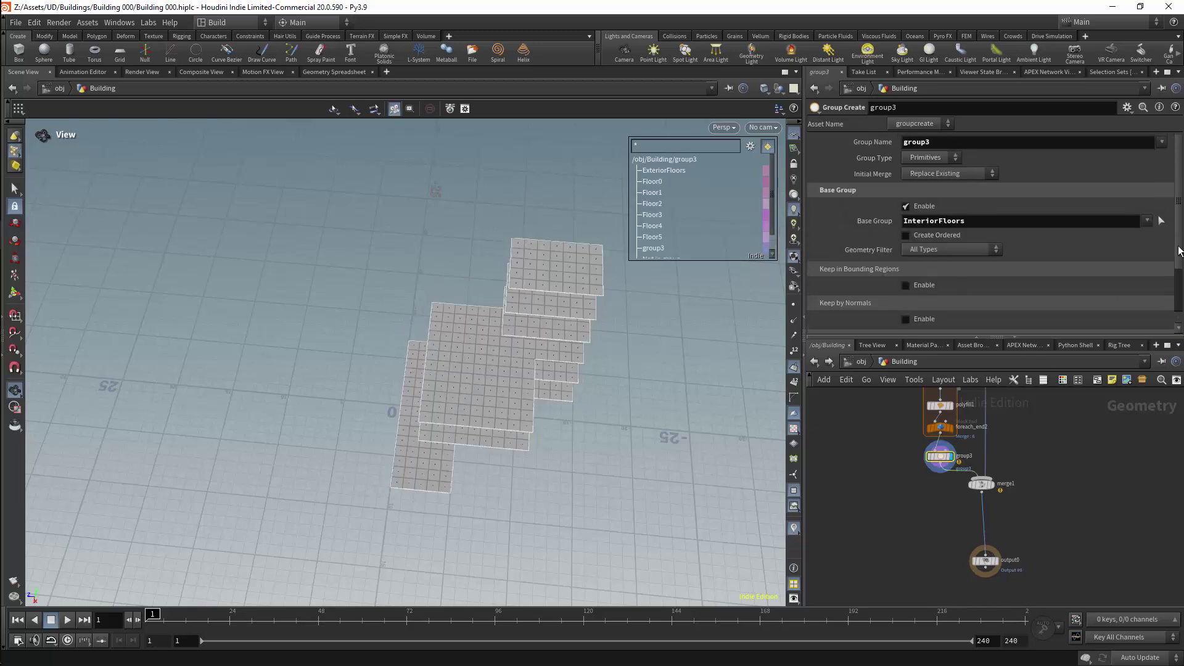
double_click(950, 221)
key("ctrl+c")
key("BackSpace")
left_click_drag(906, 108, 849, 109)
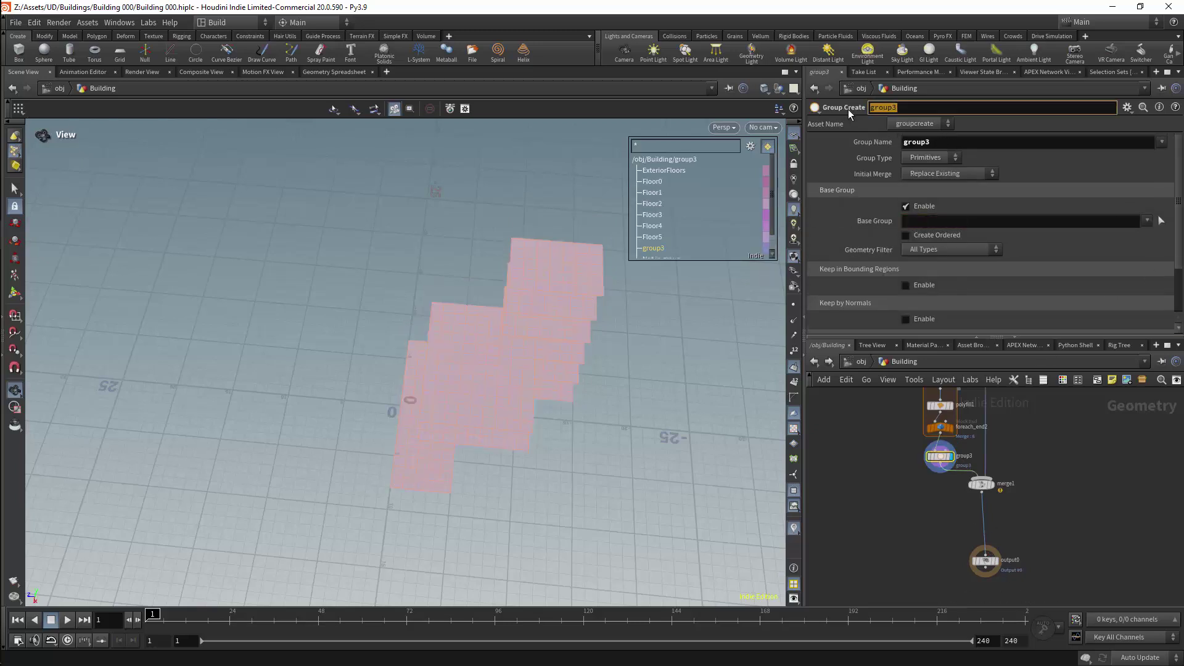
key("ctrl+v")
key("Return")
Set the Group Name of the InteriorFloors node to $OS.
left_click_drag(934, 142, 829, 145)
type("$OS")
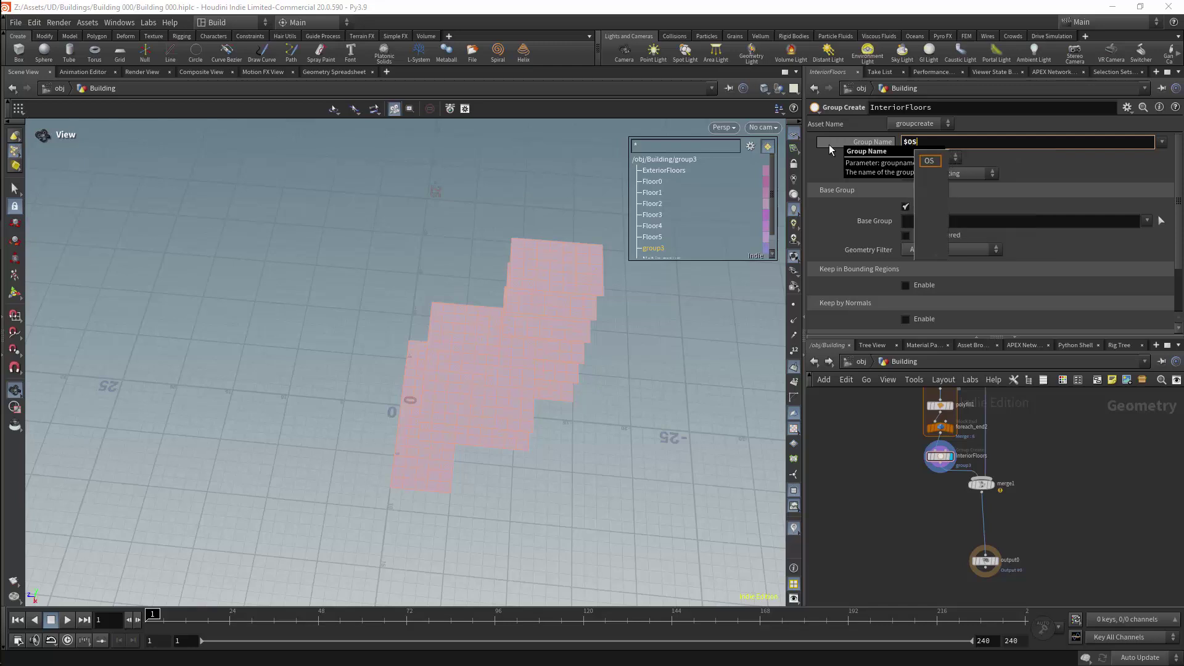
key("Return")
Turn off Compute Length on convertline1 inside the second loop.
scroll(1039, 458, "down", 2)
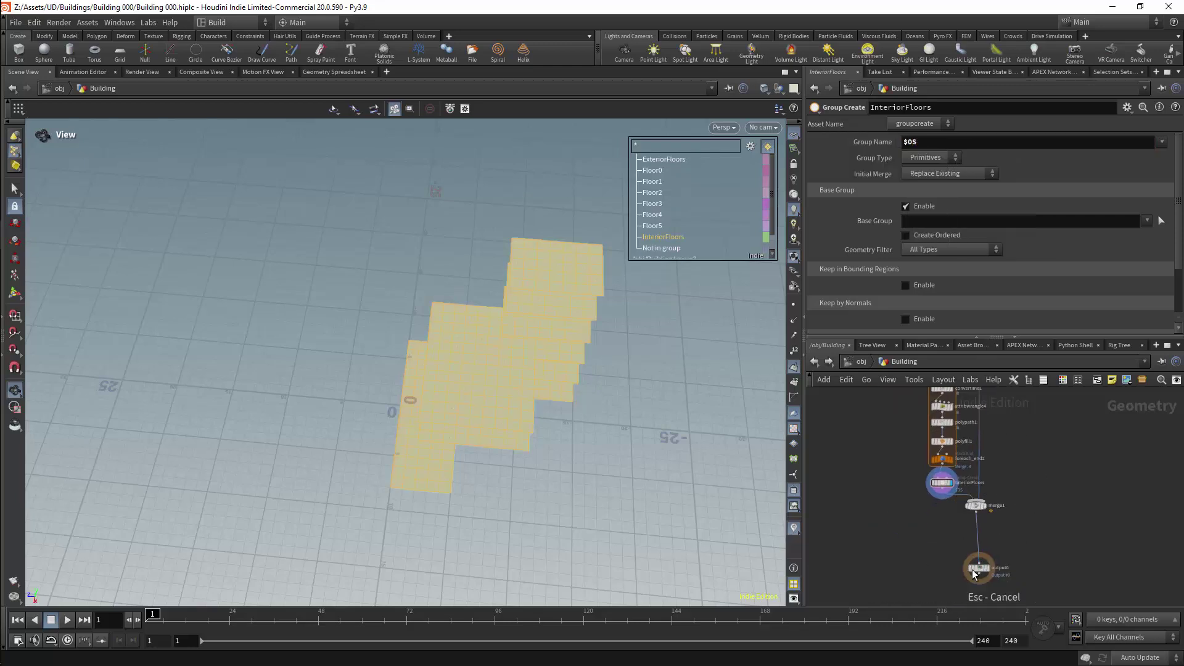
left_click(974, 574)
scroll(1008, 531, "up", 3)
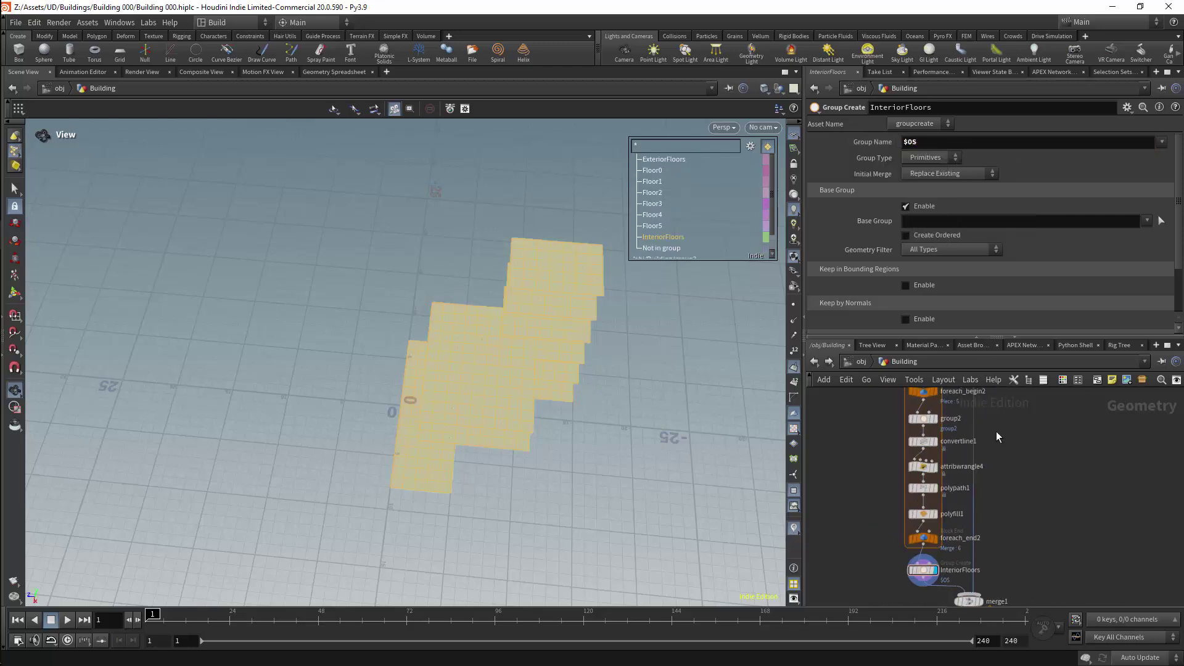
left_click(923, 441)
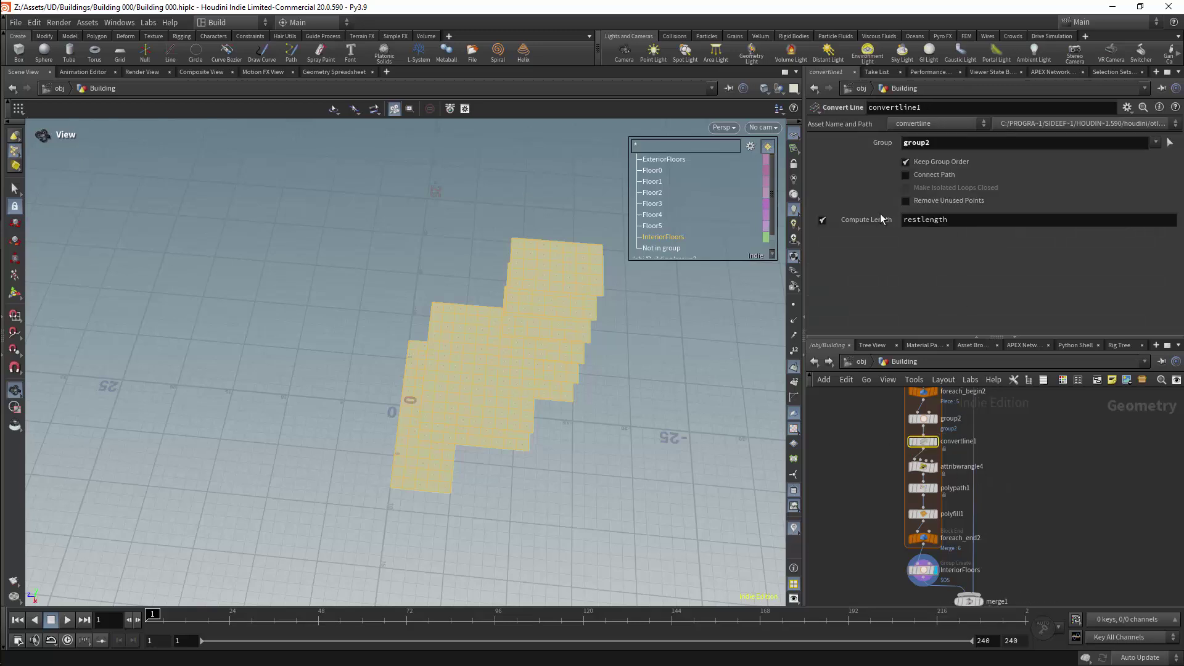
left_click(822, 220)
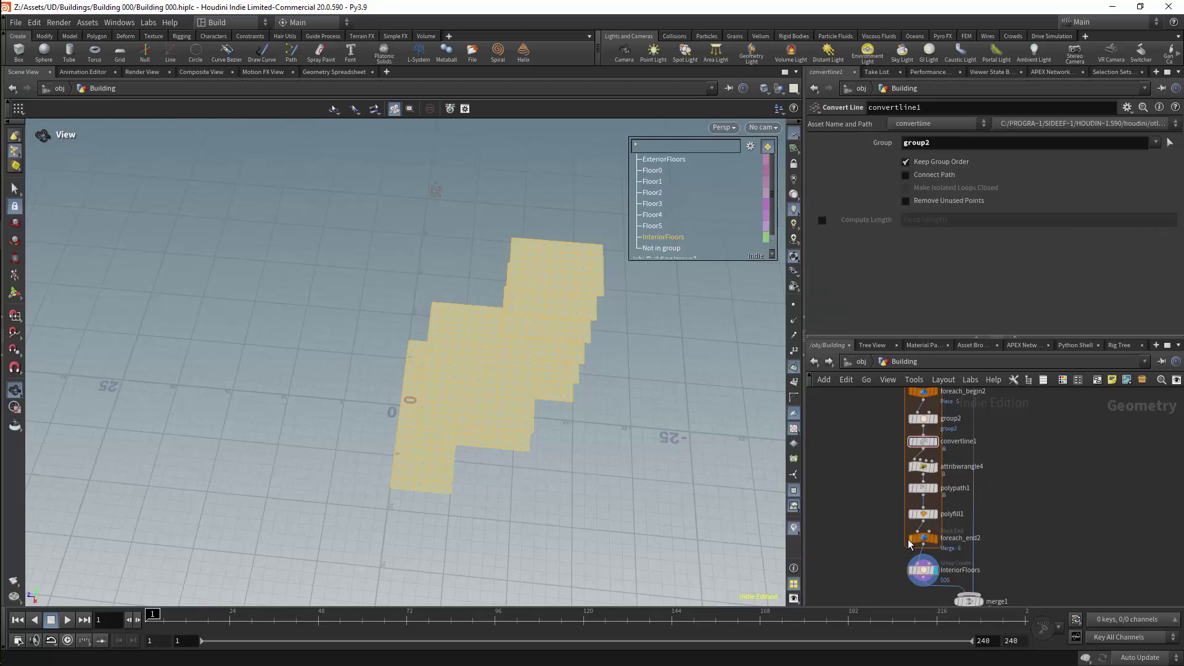
Review the settings of polyfill1, the inputs of merge1 and the floor-numbering code in attribwrangle3.
left_click(922, 570)
left_click(919, 513)
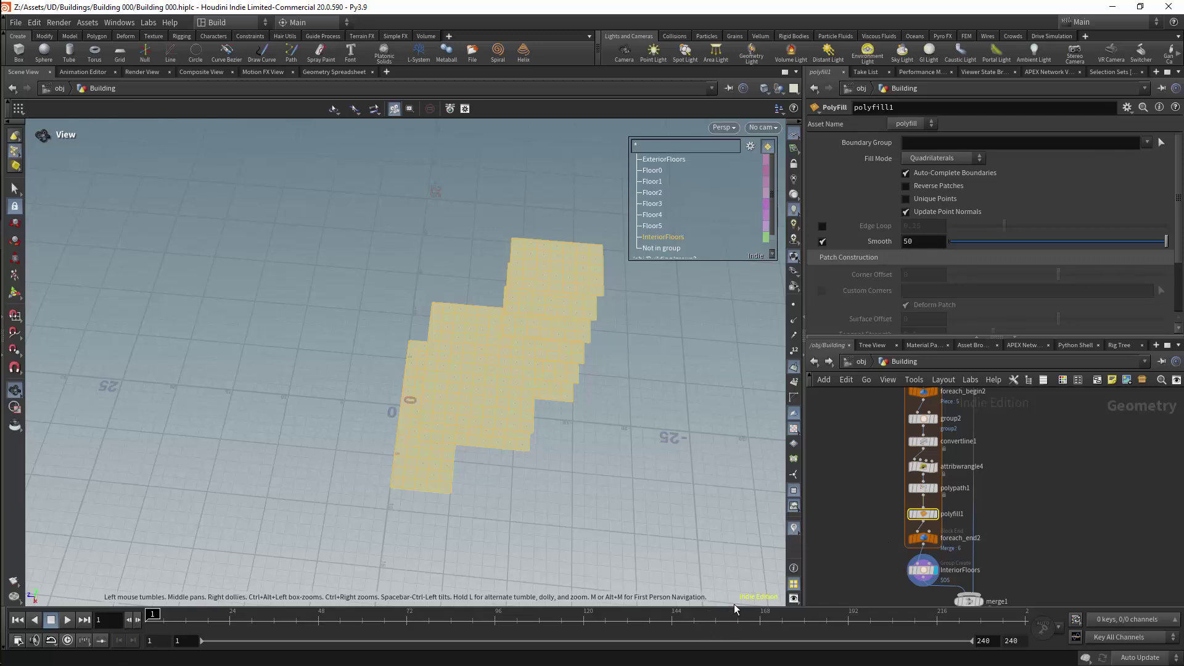
middle_click_drag(1048, 479, 1053, 408)
left_click(972, 525)
middle_click_drag(1047, 456, 1041, 575)
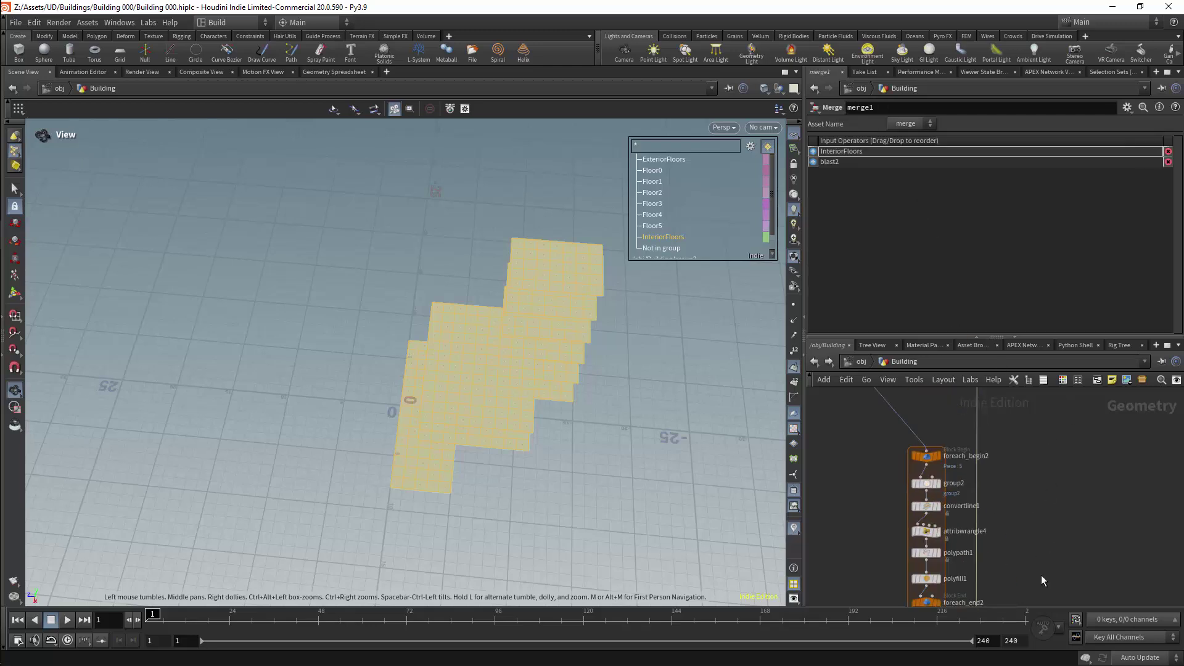
middle_click_drag(1011, 409, 1024, 519)
scroll(837, 490, "down", 3)
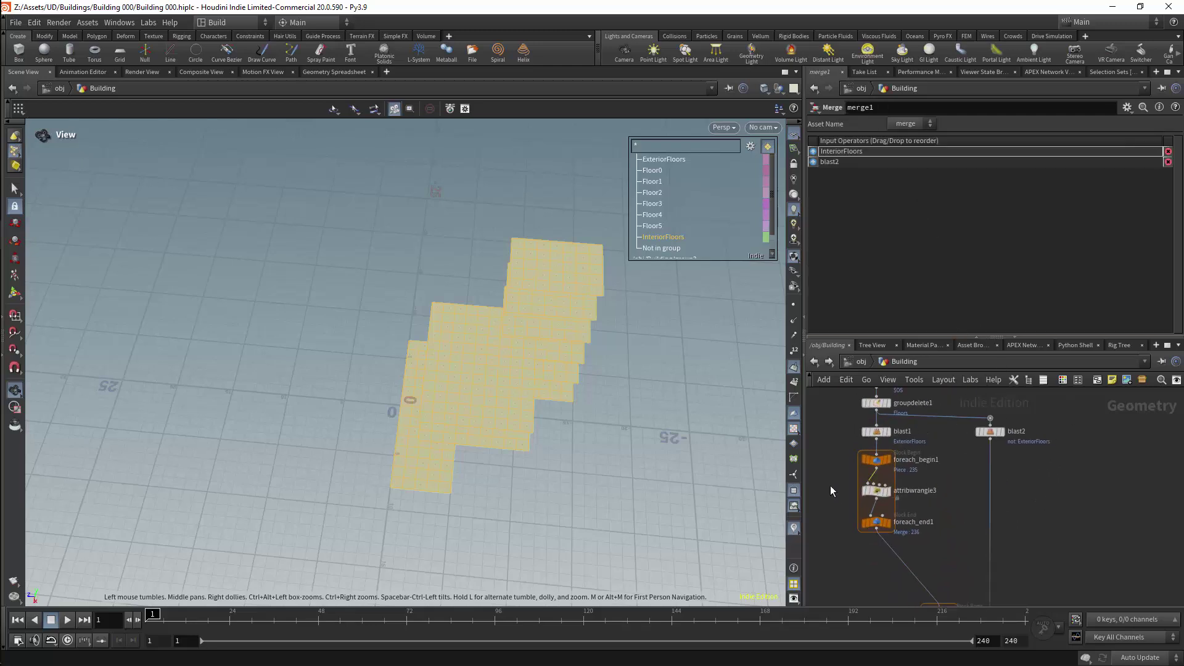
left_click(876, 491)
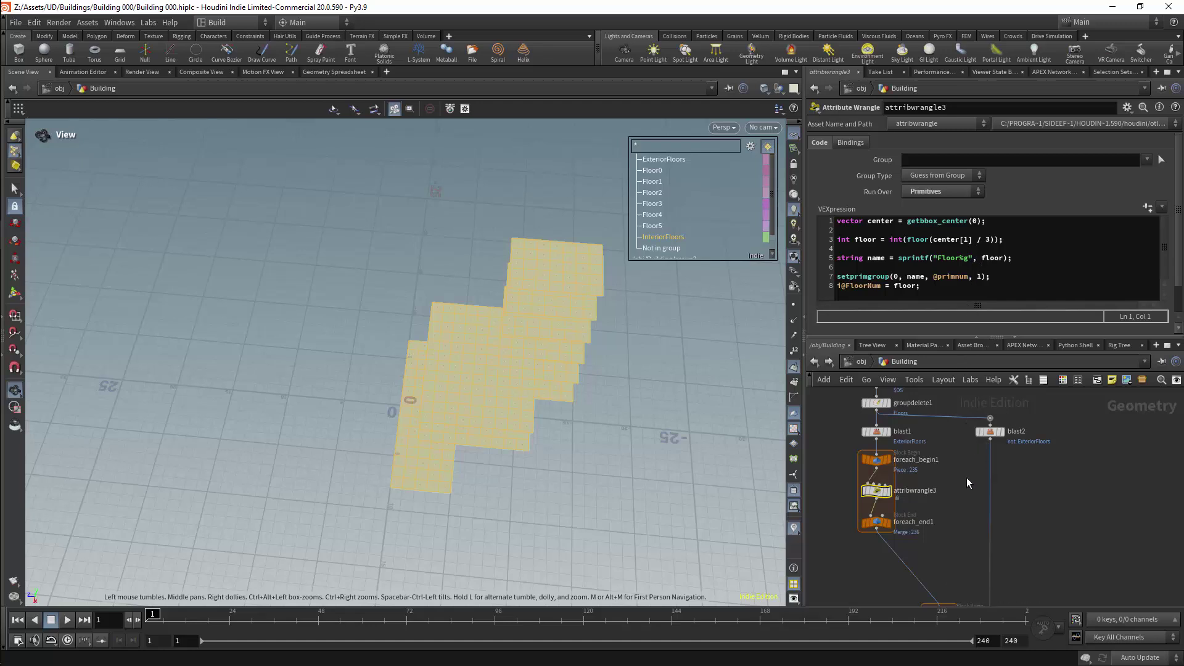
Duplicate the first For-Each loop with attribwrangle3, feed the copy from blast2 and display the copy's block end.
left_click_drag(829, 450, 902, 534)
left_click_drag(883, 491, 1050, 496, "alt")
left_click_drag(990, 439, 1042, 458)
left_click(1047, 496)
left_click(1055, 496)
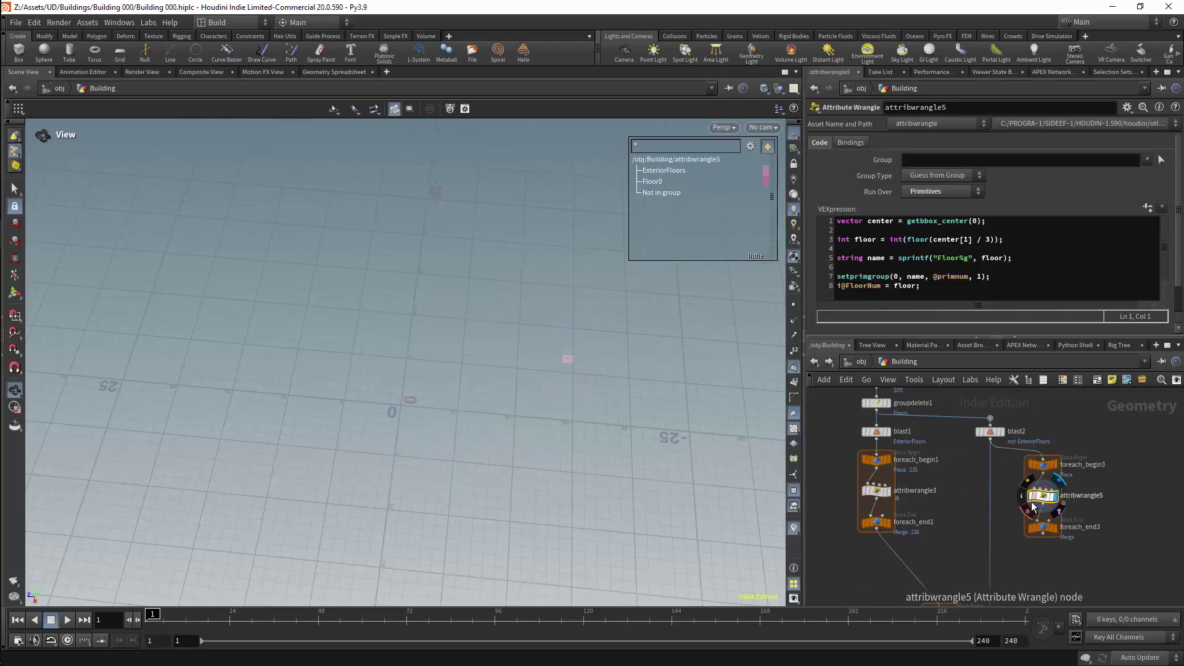
left_click(1055, 528)
left_click(1049, 527)
left_click_drag(630, 289, 609, 204)
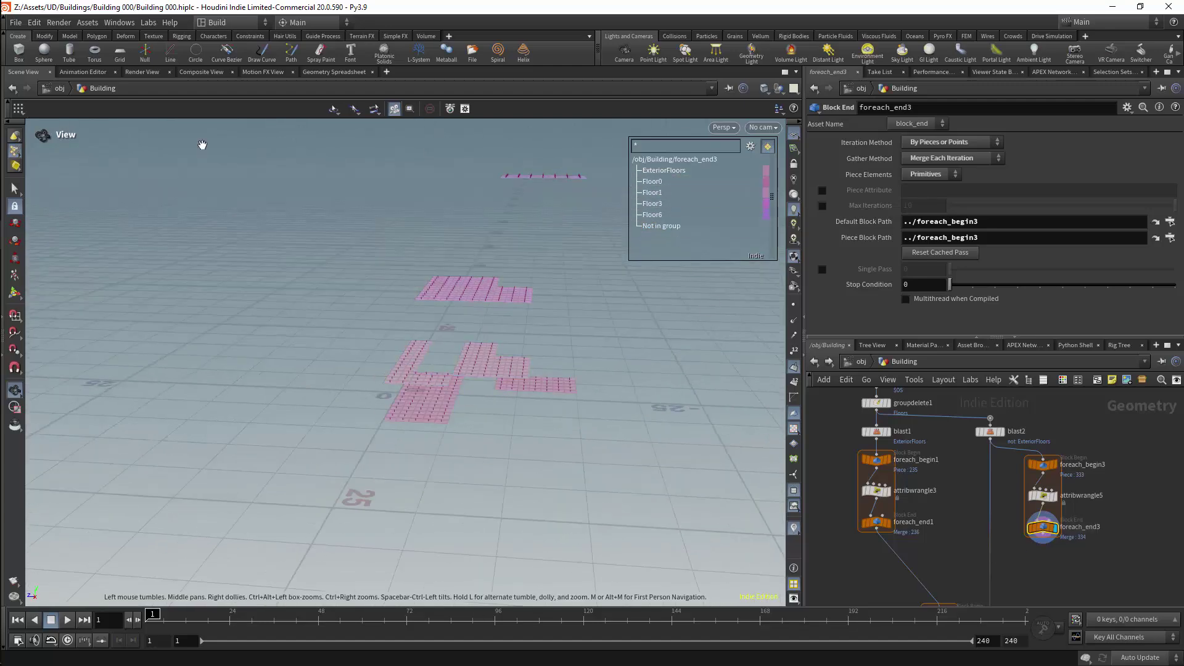
Review attribwrangle5's floor-numbering code and the attributes and groups listed in foreach_end3's node info.
left_click(1042, 495)
middle_click_drag(1071, 558, 1029, 514)
scroll(1038, 430, "down", 3)
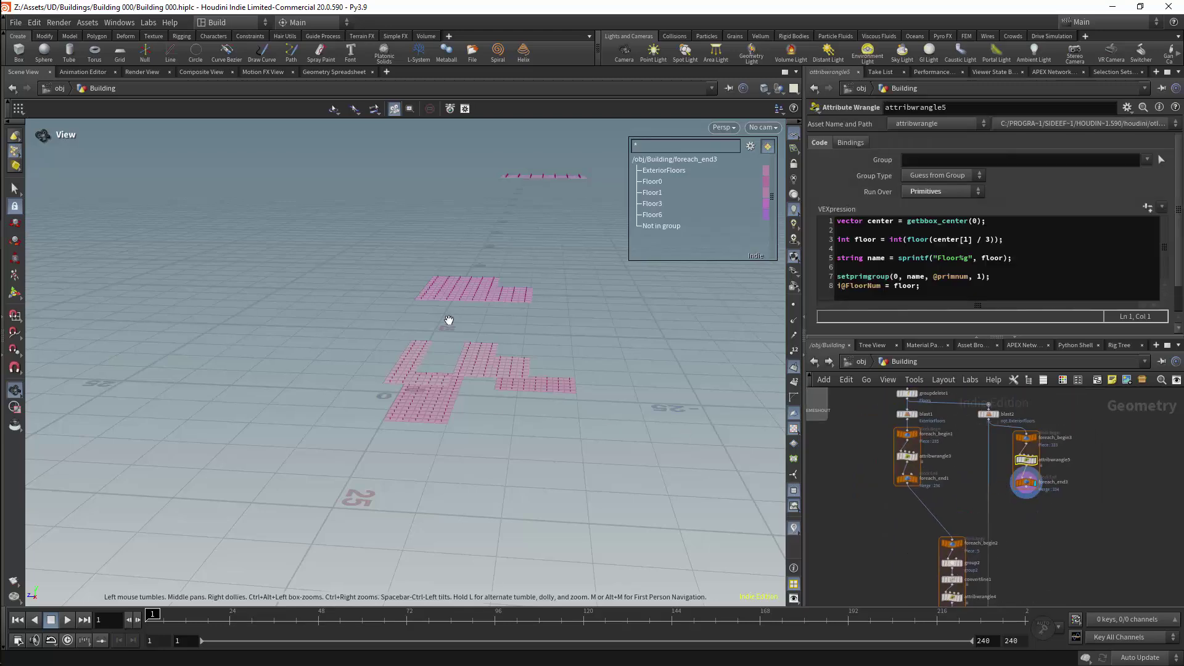
mouse_move(1025, 486)
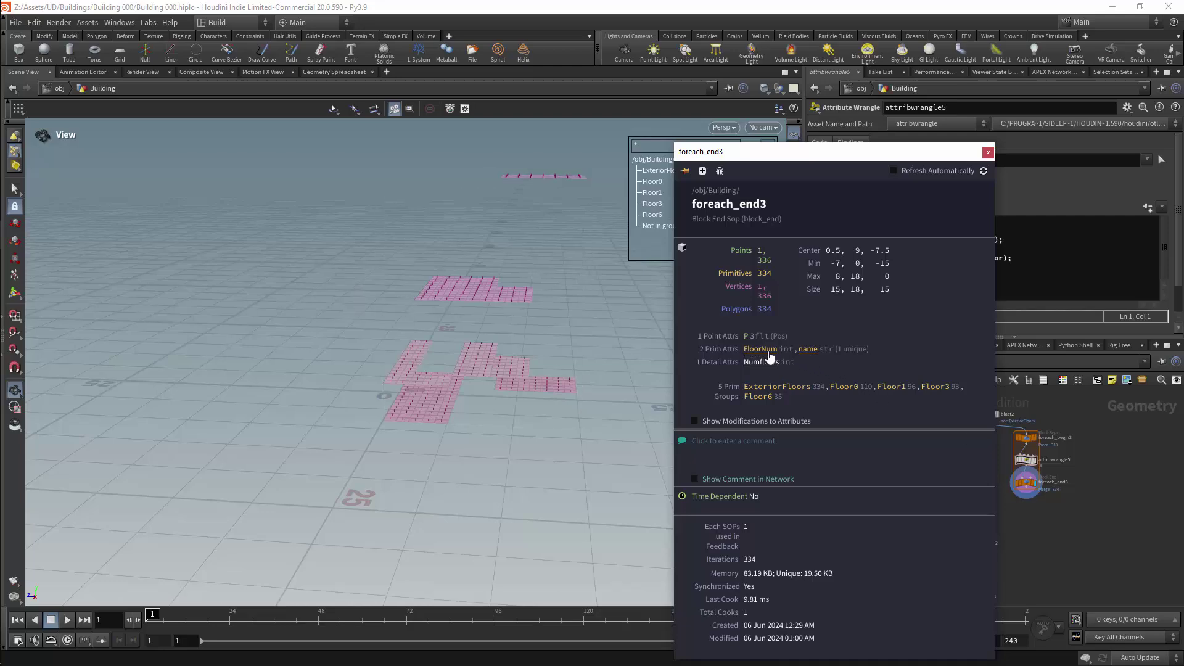
mouse_move(766, 354)
left_click(987, 154)
Change the FloorNum visualizer's type to Marker, with its text in the Large font size.
left_click(794, 529)
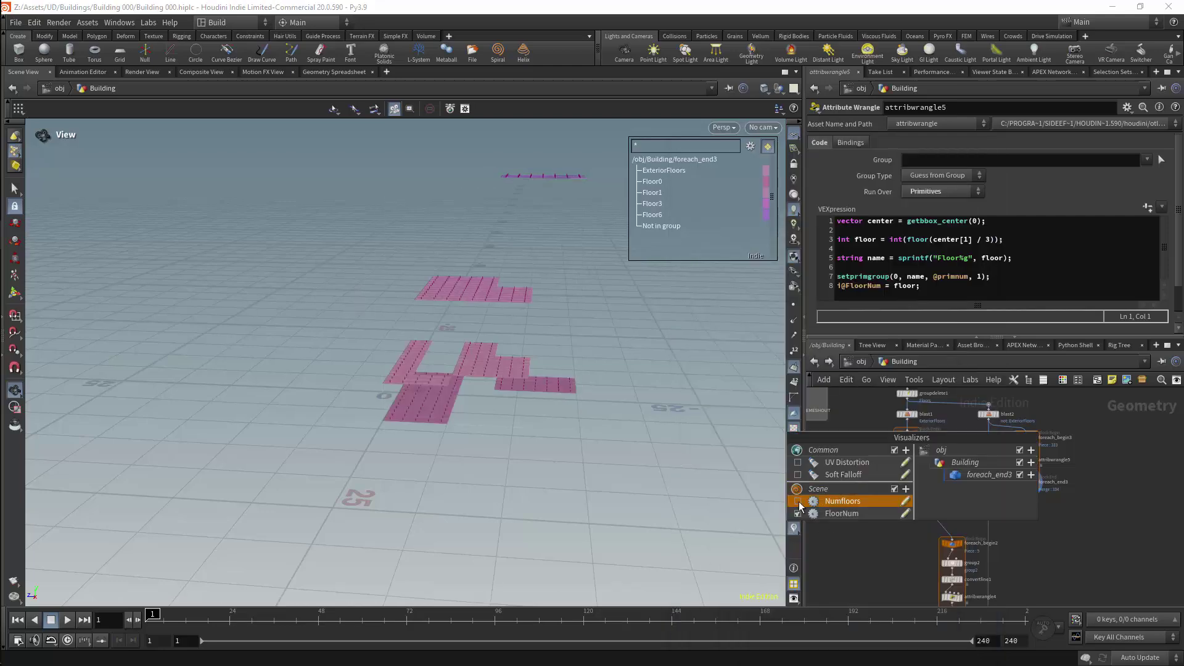
left_click(903, 513)
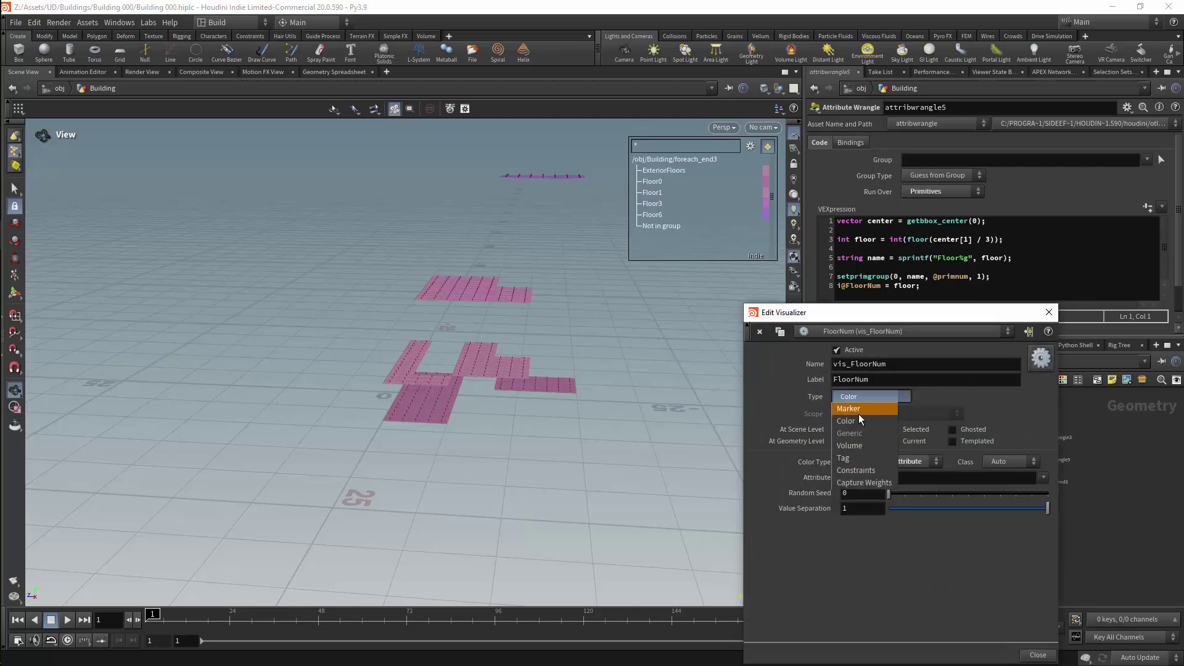
left_click(854, 409)
left_click(867, 578)
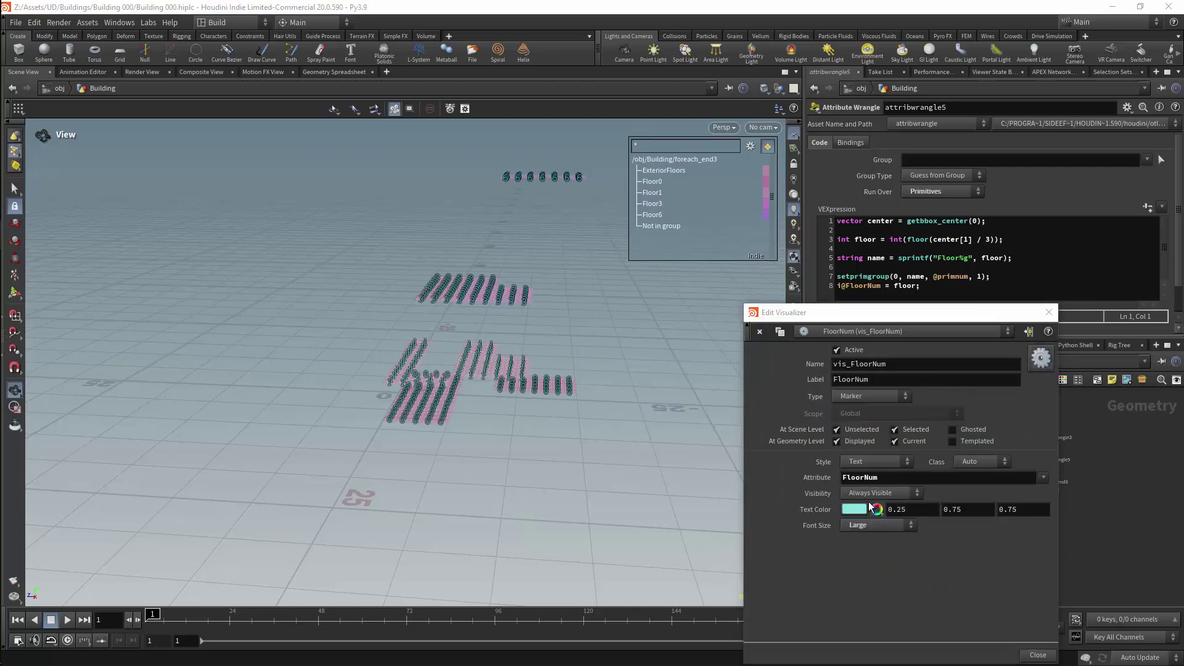
left_click(877, 528)
Set the FloorNum marker's text color to near-black, 0.0125 in each RGB channel.
left_click(857, 510)
left_click(815, 486)
left_click(832, 487)
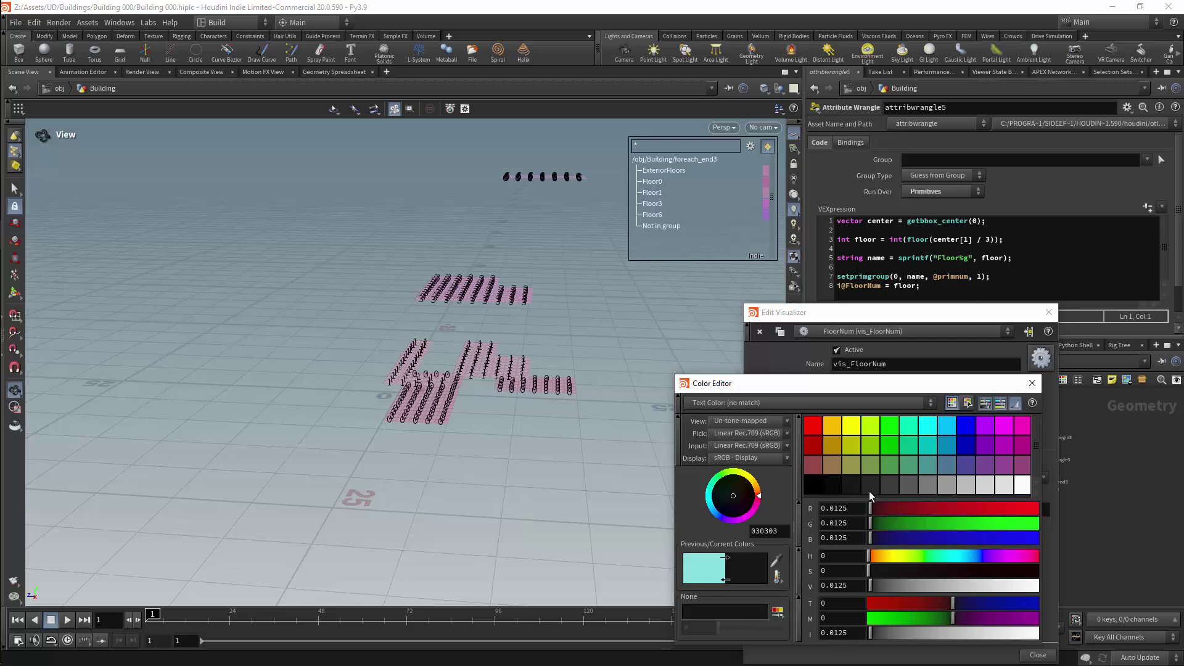
left_click_drag(651, 457, 507, 316)
scroll(508, 315, "down", 3)
left_click(1033, 383)
Connect foreach_end3 to merge1 and align the second loop's nodes beneath the first loop.
middle_click_drag(1034, 429, 1021, 511)
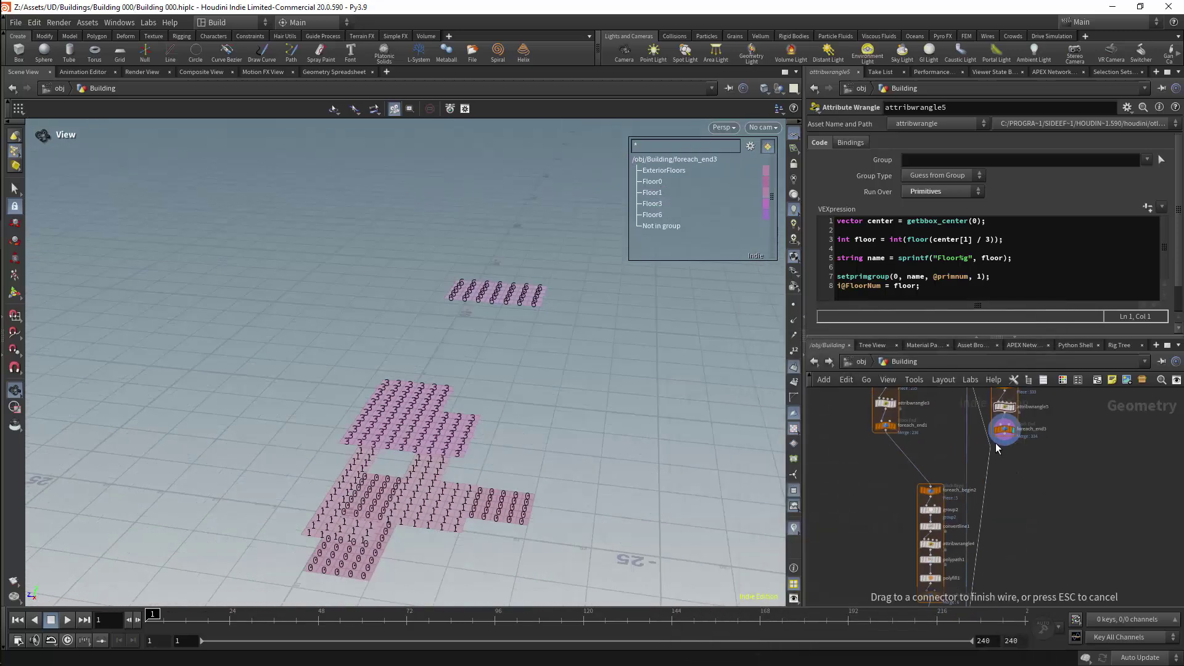
middle_click_drag(995, 443, 973, 529)
left_click_drag(1023, 447, 968, 524)
left_click_drag(990, 471, 954, 471)
scroll(954, 470, "down", 4)
middle_click_drag(954, 470, 989, 424)
left_click_drag(928, 472, 954, 463)
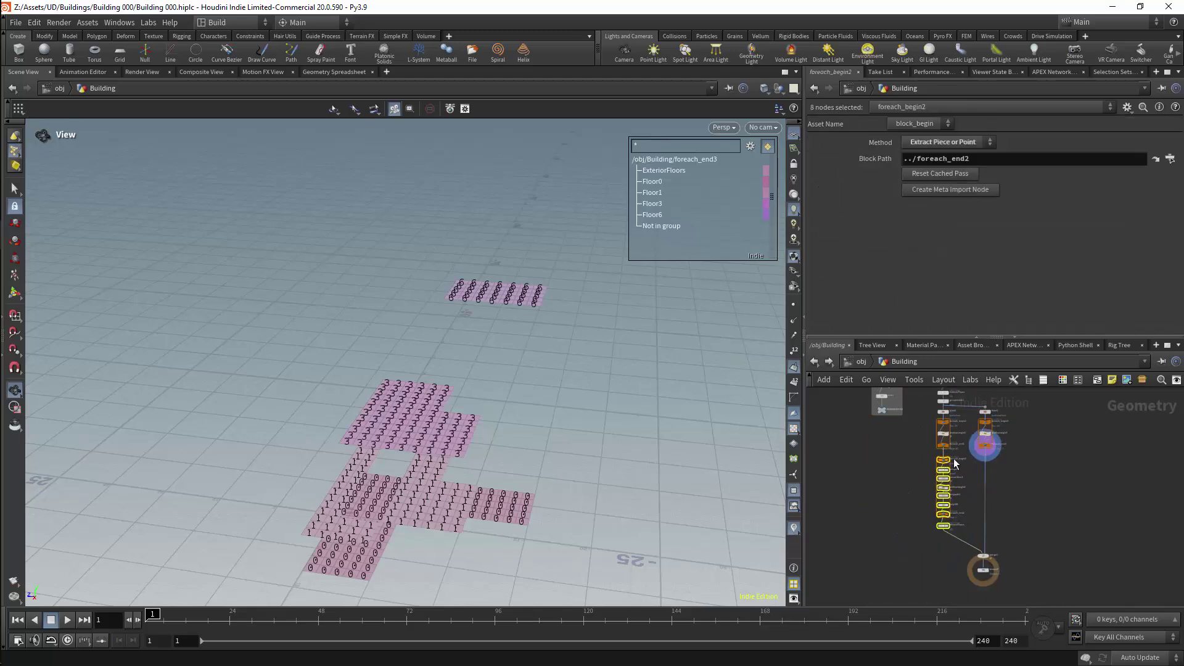
Insert a Blast node after foreach_end3 that deletes the Floor0 group, and display it.
scroll(983, 443, "up", 4)
key("Tab")
type("blast")
key("Return")
left_click(992, 491)
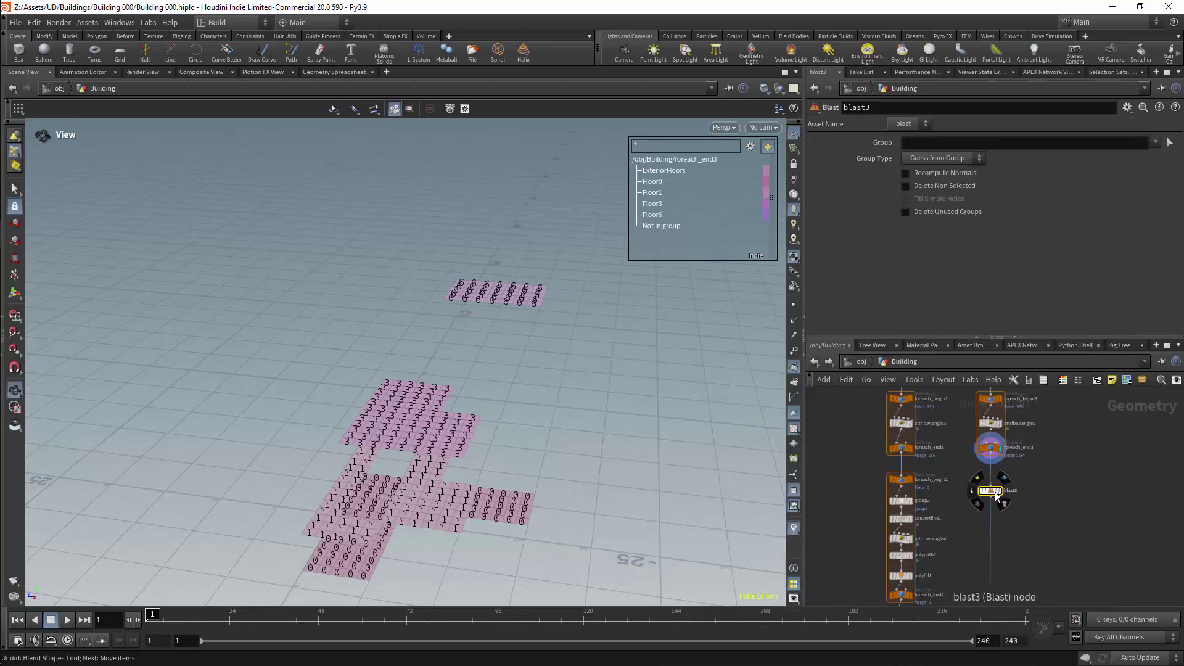
left_click_drag(506, 518, 537, 468)
left_click(1155, 142)
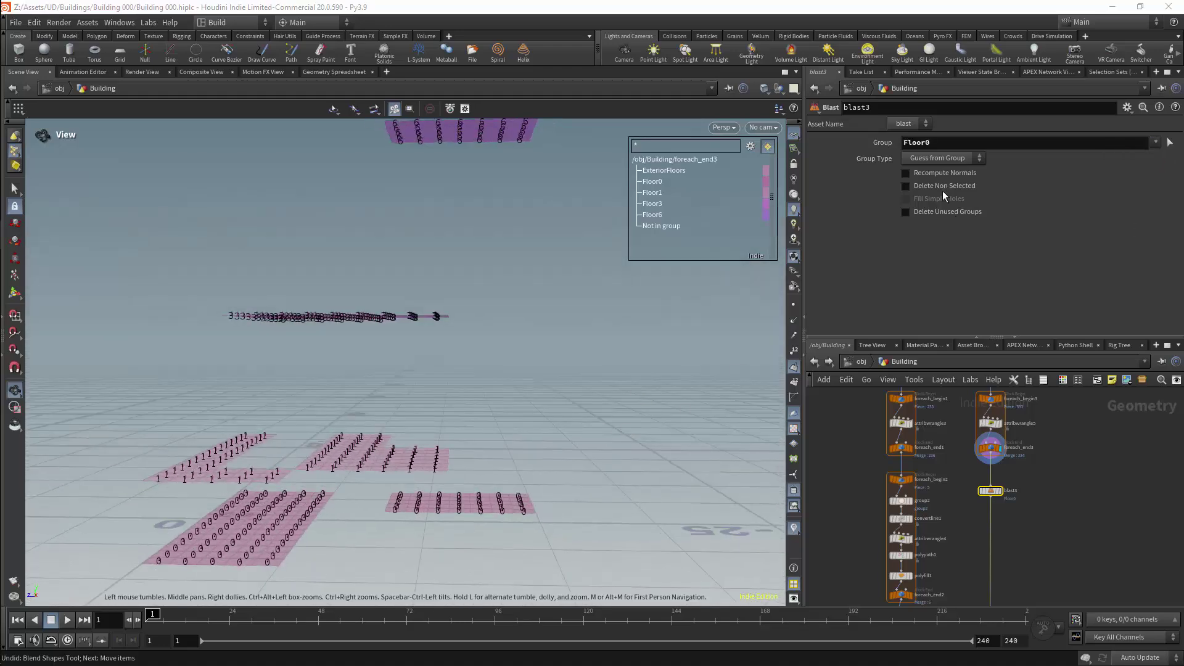
left_click(998, 493)
left_click(1000, 491)
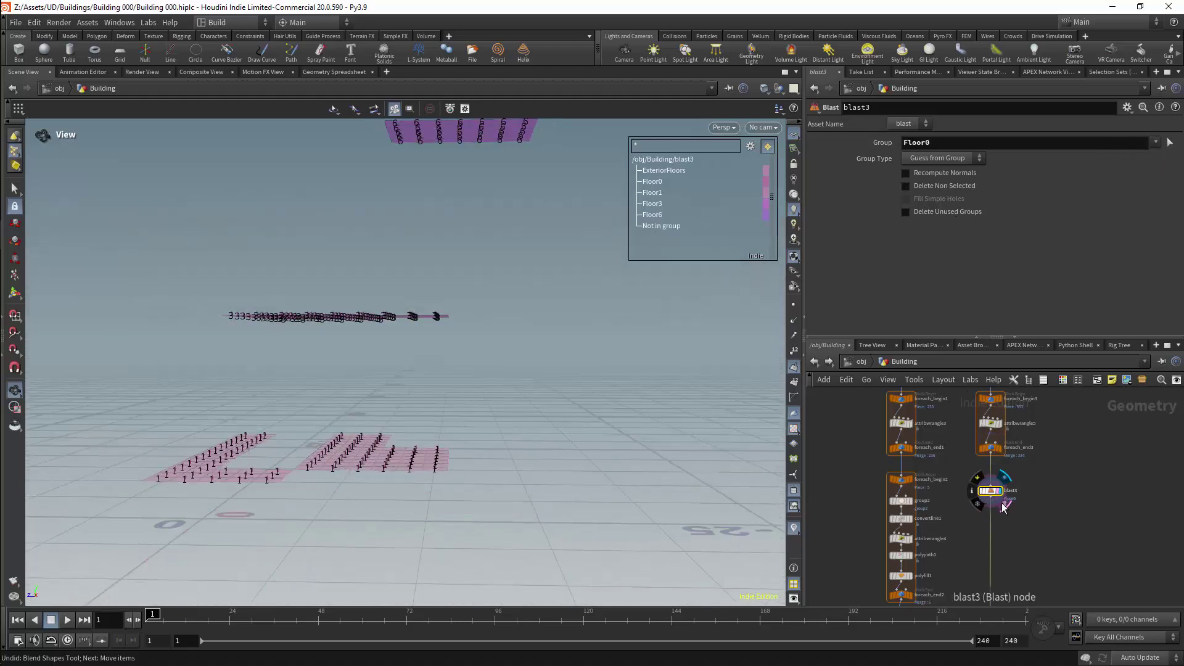
Display output0 and examine the floor numbers on the merged interior and exterior floors.
left_click_drag(703, 413, 715, 468)
middle_click_drag(1031, 598, 1024, 448)
left_click(987, 542)
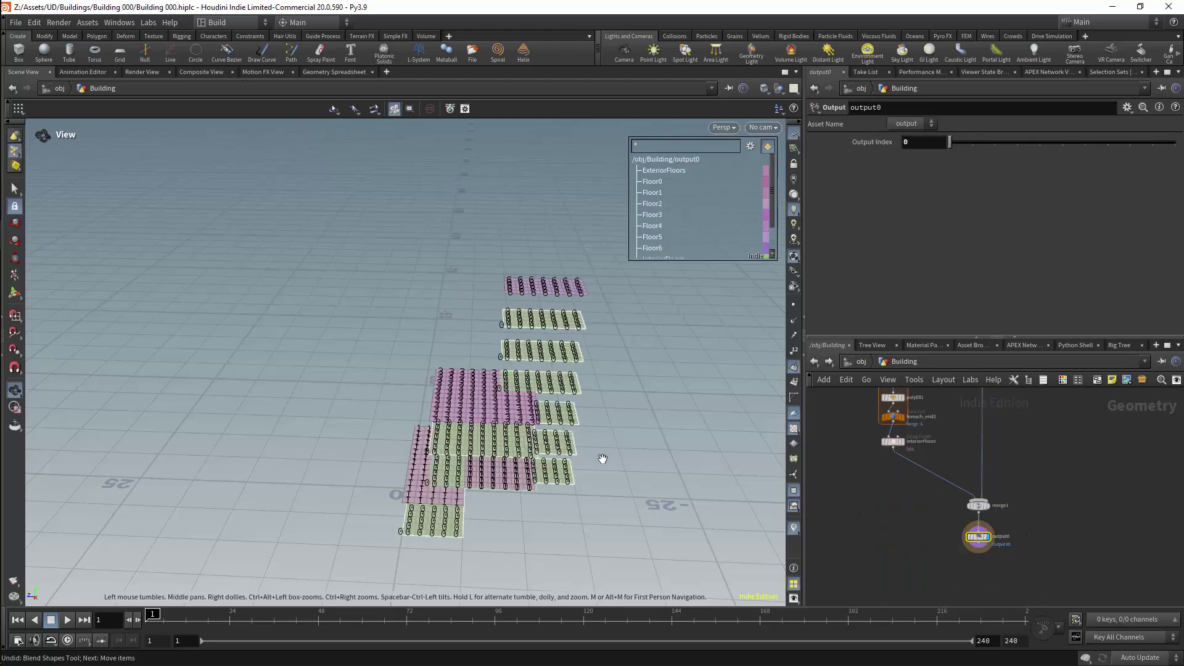
left_click_drag(602, 459, 511, 469)
middle_click_drag(613, 486, 533, 411)
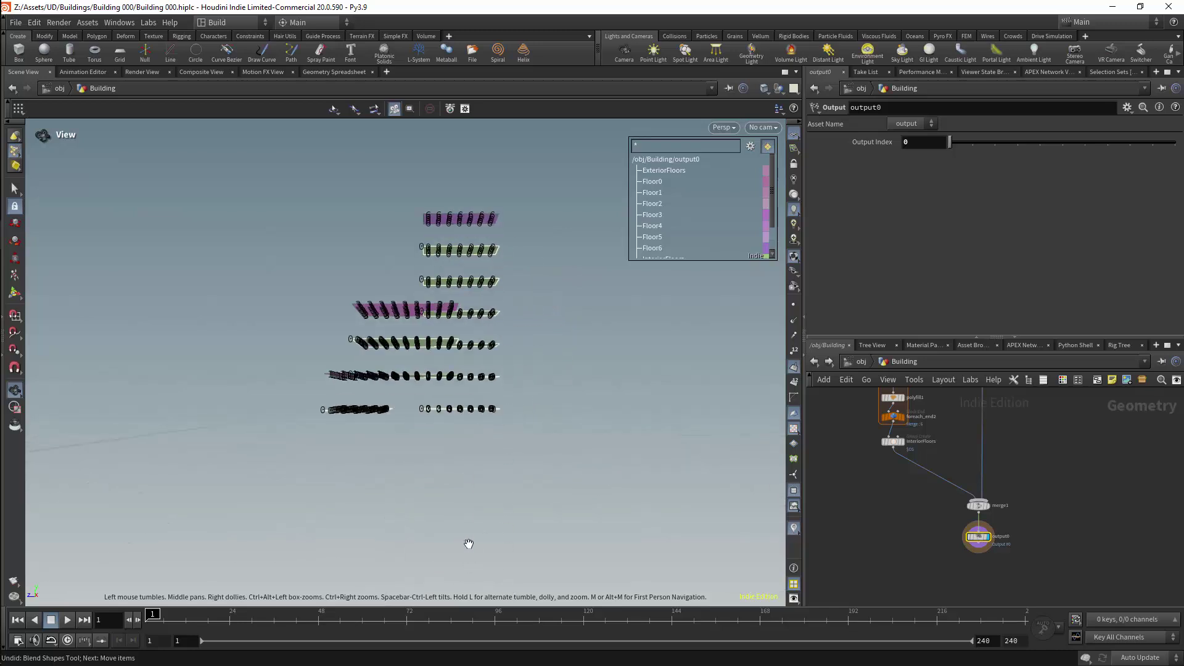
Try a different group in blast3's Group setting.
middle_click_drag(1048, 424, 1021, 536)
left_click(954, 424)
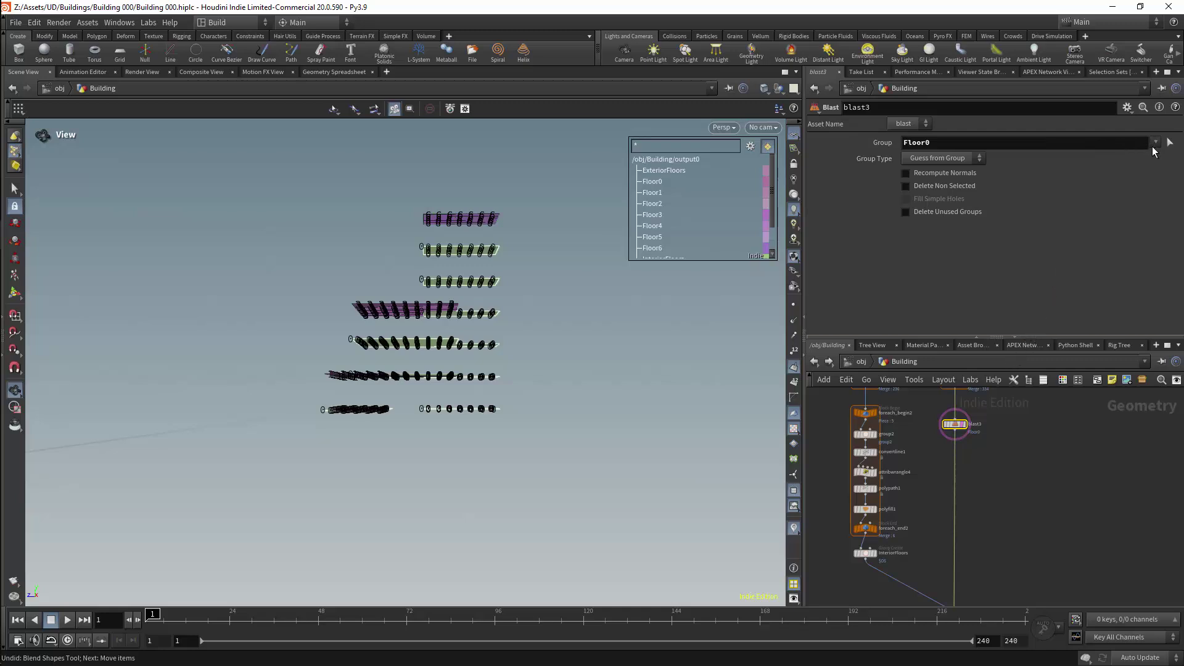
left_click(1136, 171)
middle_click_drag(1036, 459, 1042, 452)
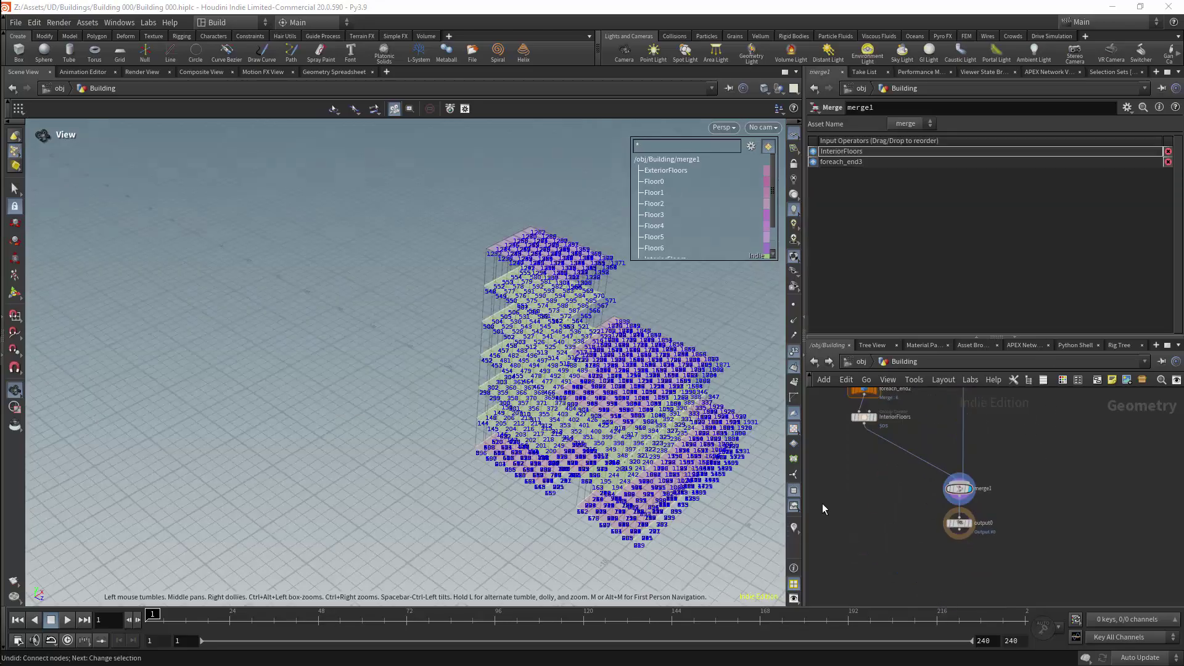
Check the point numbers where merge1's floors meet and insert a Fuse node between merge1 and output0.
right_click_drag(640, 521, 711, 425)
left_click_drag(711, 426, 649, 448)
left_click_drag(547, 442, 614, 501)
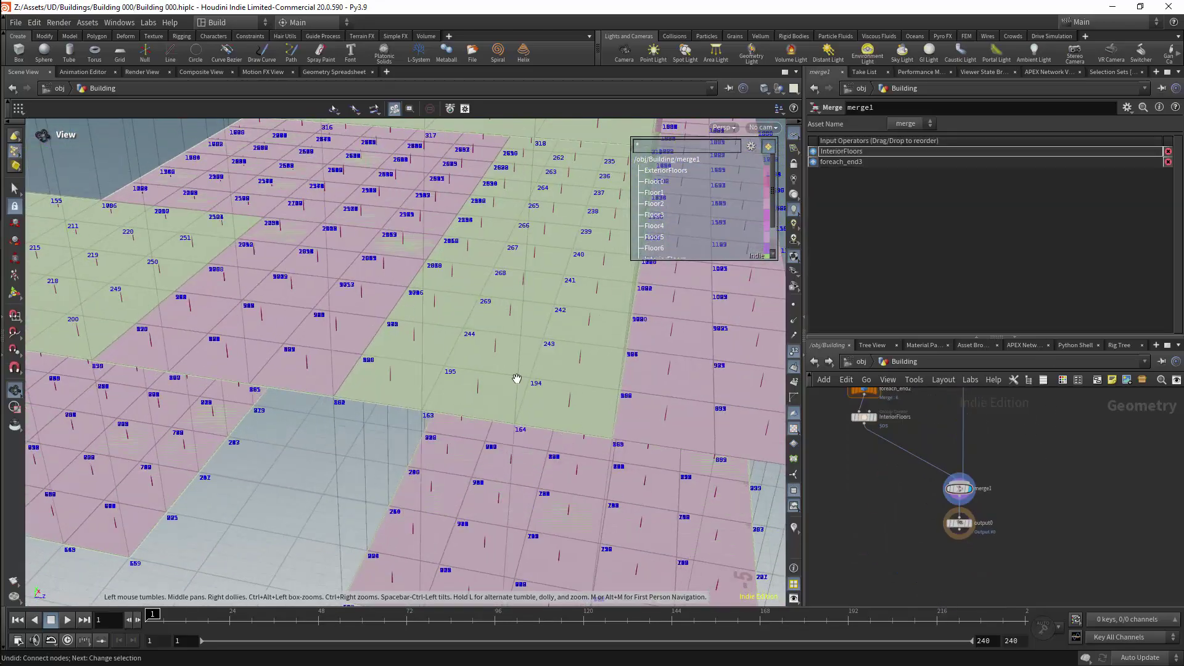
middle_click_drag(1023, 490, 1031, 466)
left_click_drag(969, 502, 969, 538)
scroll(996, 497, "up", 1)
key("Tab")
type("fuse")
key("Return")
left_click(990, 500)
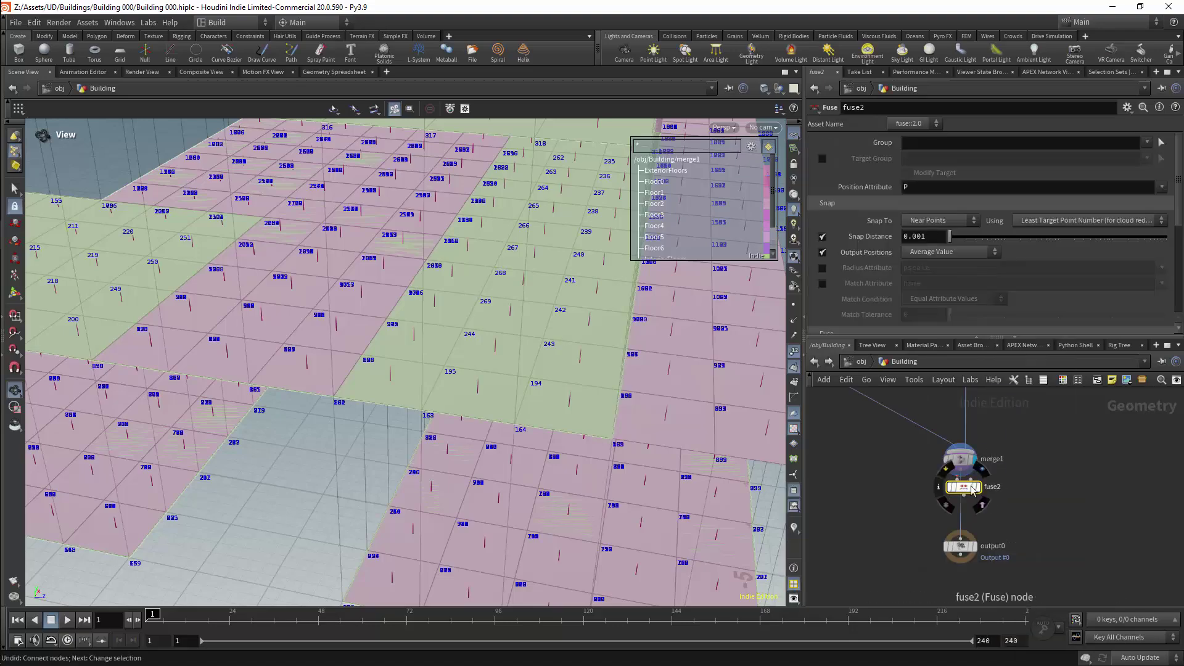
Display fuse2 and examine the fused floors' point numbers and their ExteriorFloors and InteriorFloors groups.
right_click_drag(519, 389, 449, 433)
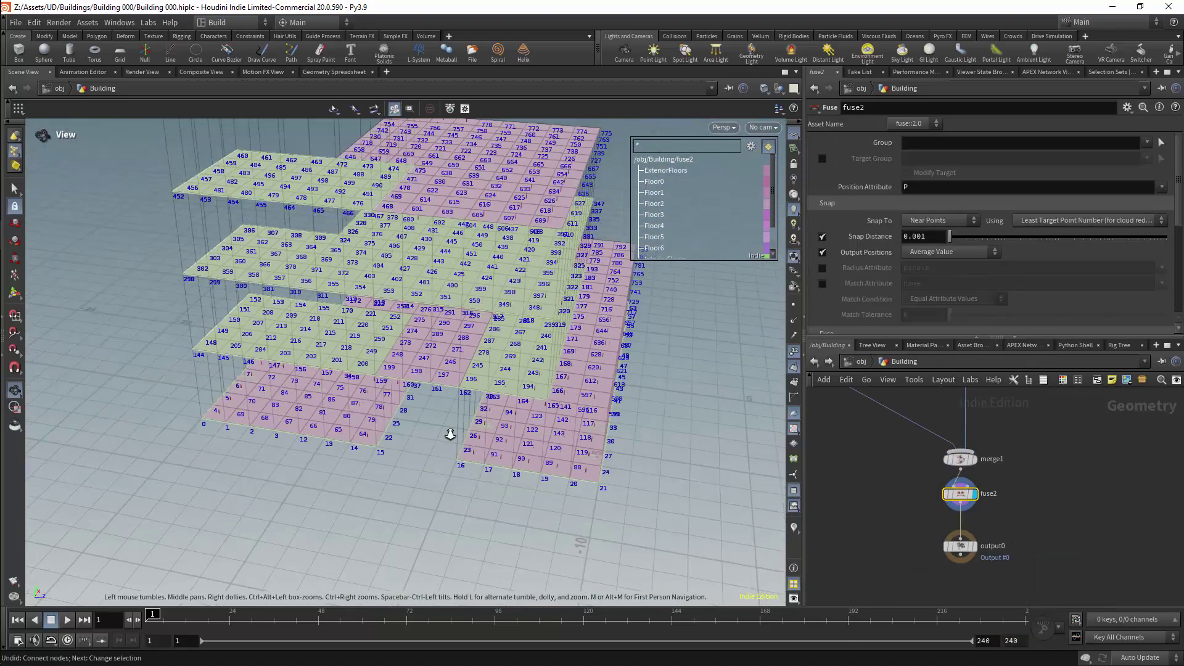
left_click_drag(449, 434, 543, 401)
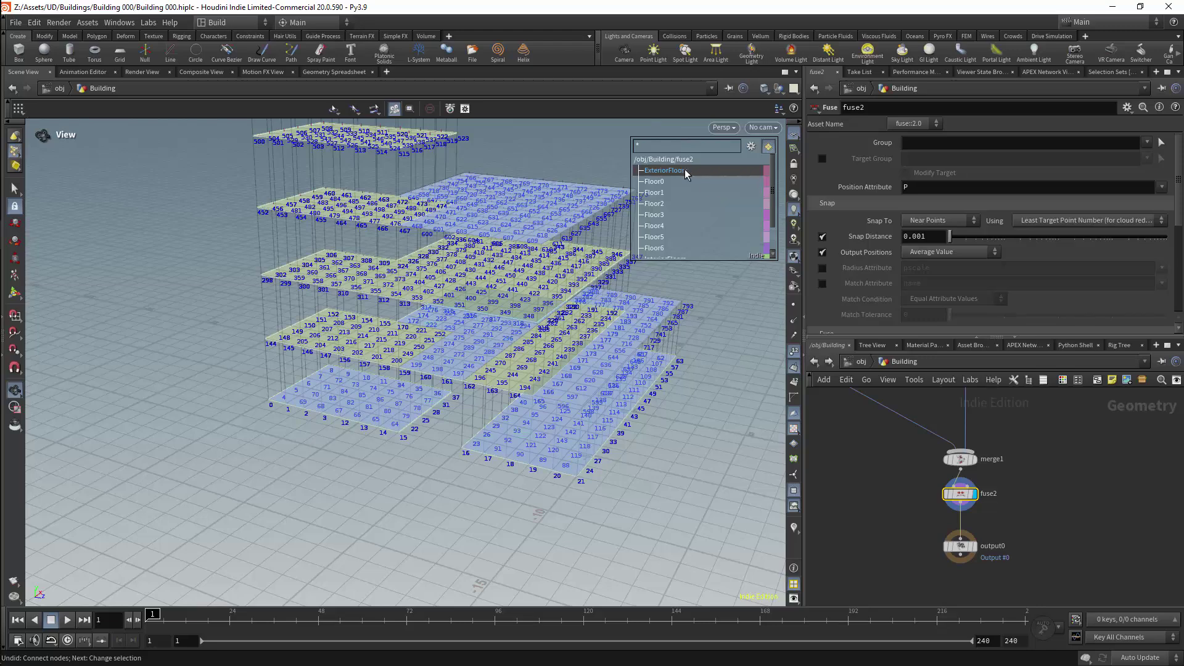
left_click(767, 171)
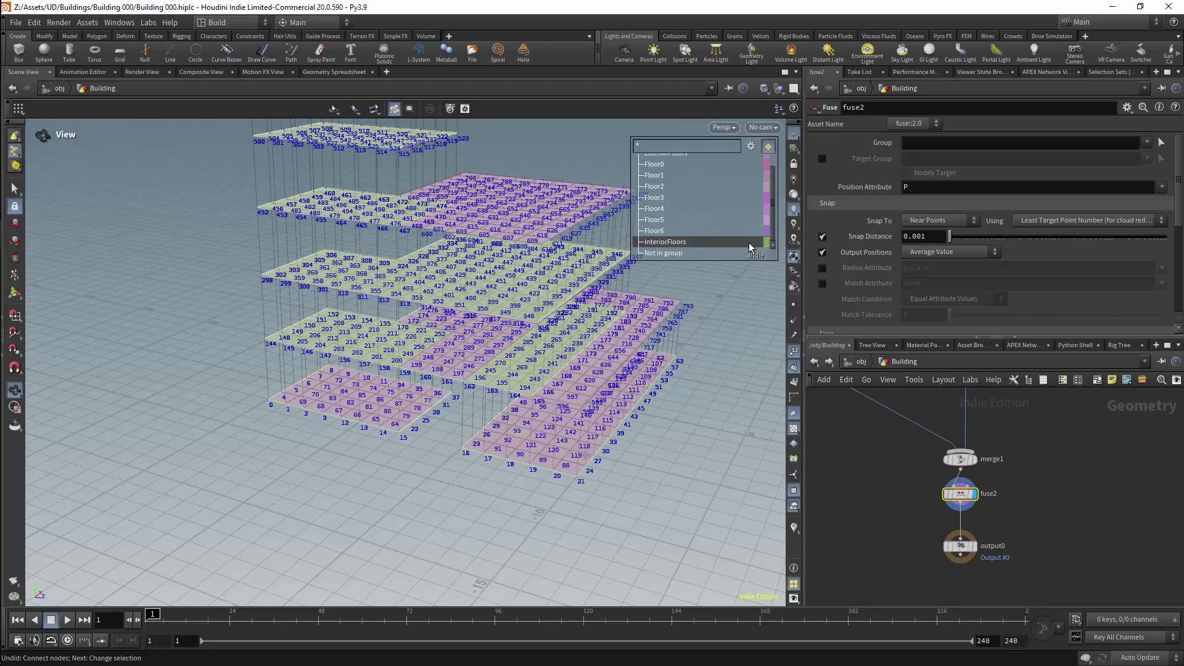
left_click_drag(530, 360, 465, 441)
Display foreach_end1 to view the building's exterior walls.
scroll(709, 204, "up", 1)
middle_click_drag(889, 519, 931, 550)
scroll(866, 517, "down", 3)
scroll(930, 551, "down", 4)
middle_click_drag(863, 567, 942, 477)
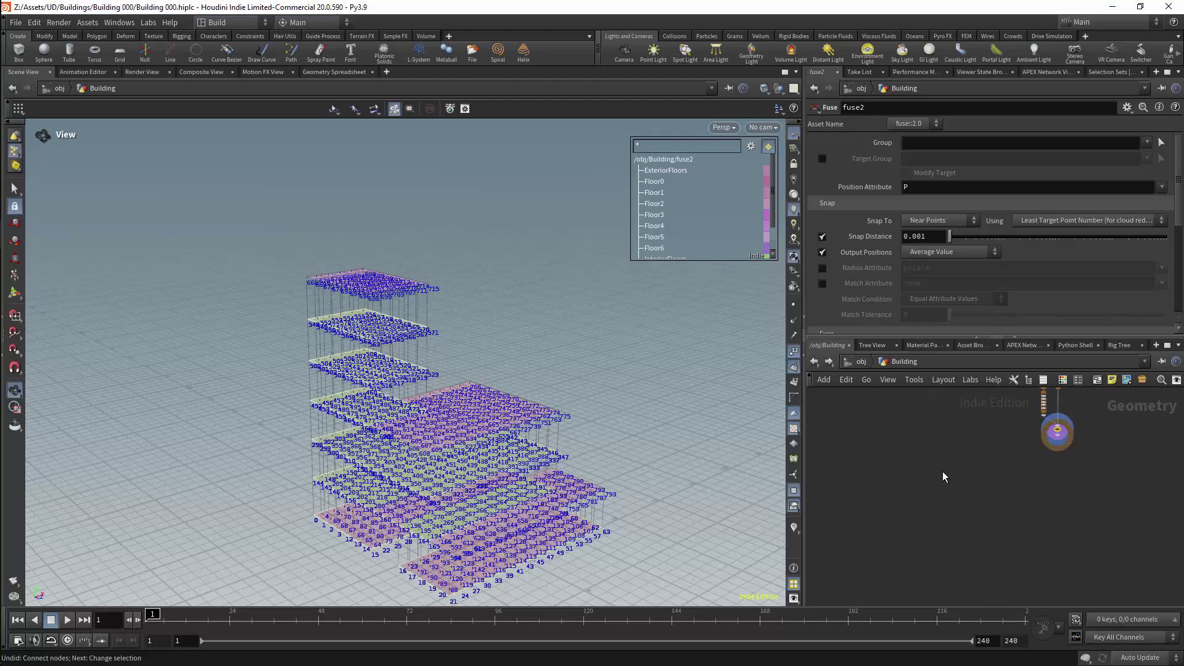
scroll(943, 477, "down", 5)
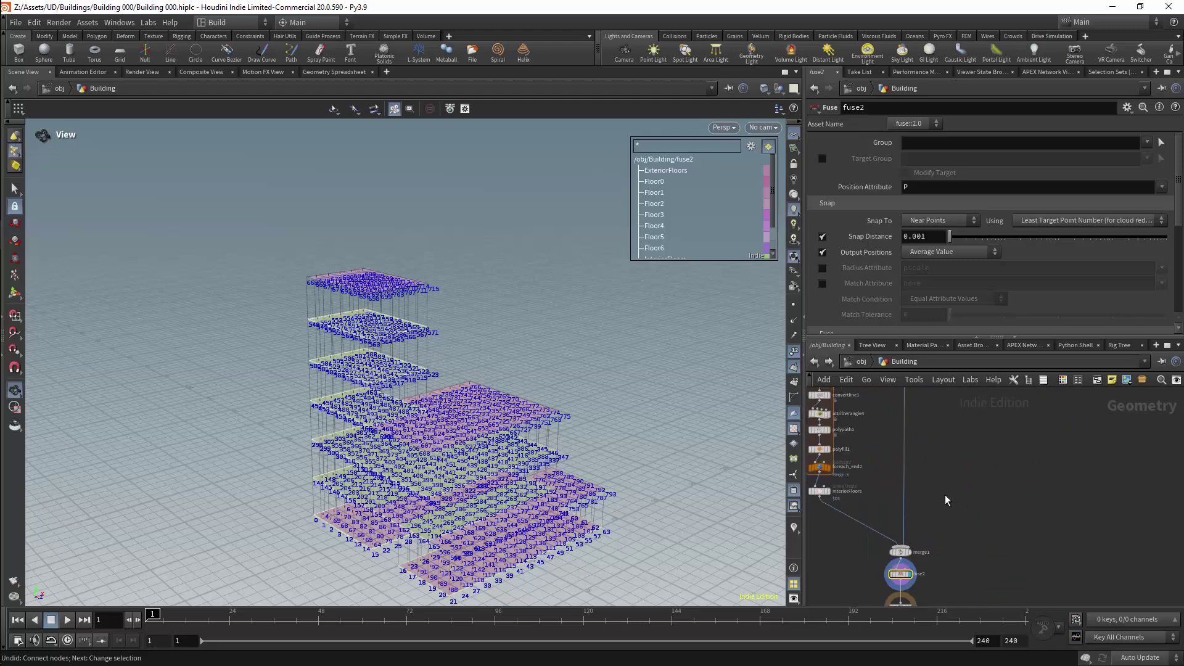
middle_click_drag(876, 510, 917, 487)
scroll(917, 488, "down", 1)
middle_click_drag(914, 436, 930, 485)
left_click_drag(852, 542, 920, 553)
middle_click_drag(911, 403, 927, 453)
left_click(915, 454)
scroll(950, 475, "down", 2)
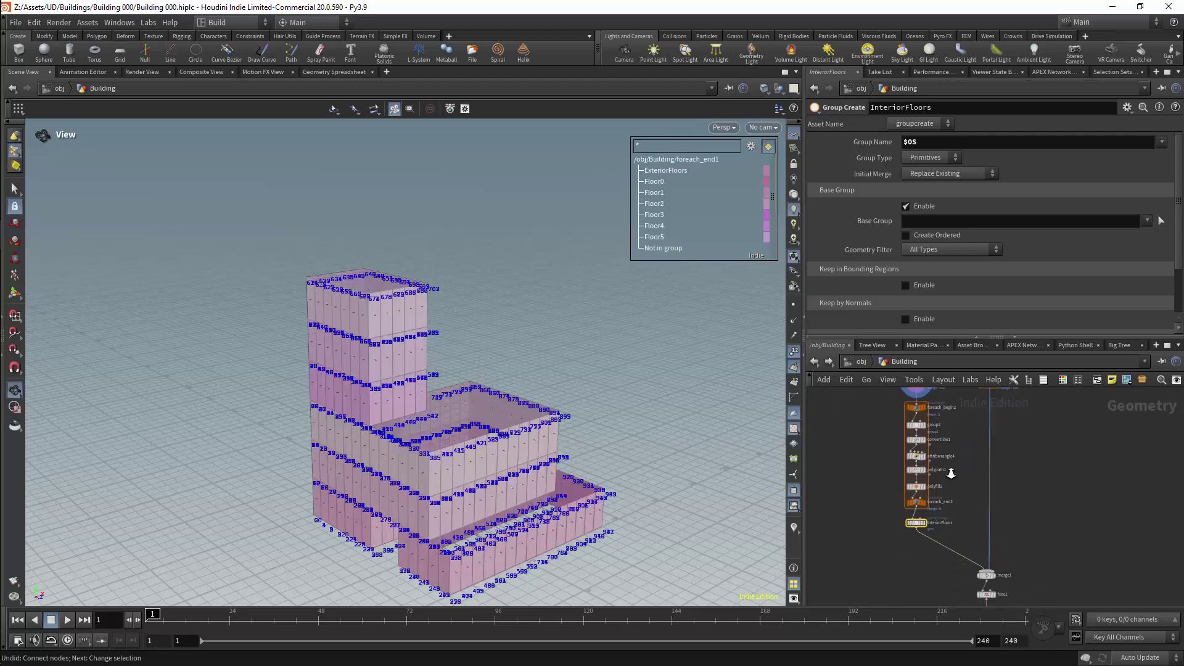
Route foreach_end1 past the second loop into a new Merge node with fuse2, and feed it to a displayed output0.
left_click_drag(891, 549, 930, 472)
middle_click_drag(926, 473, 928, 418)
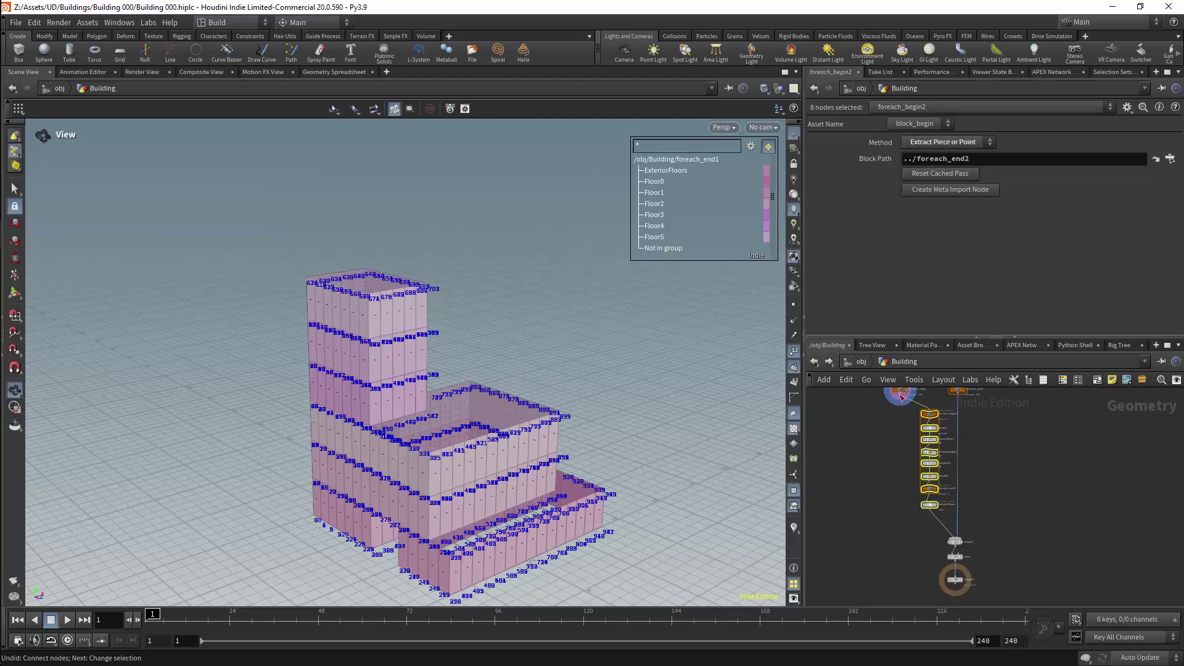
left_click(898, 558, "alt")
middle_click_drag(914, 530, 912, 476)
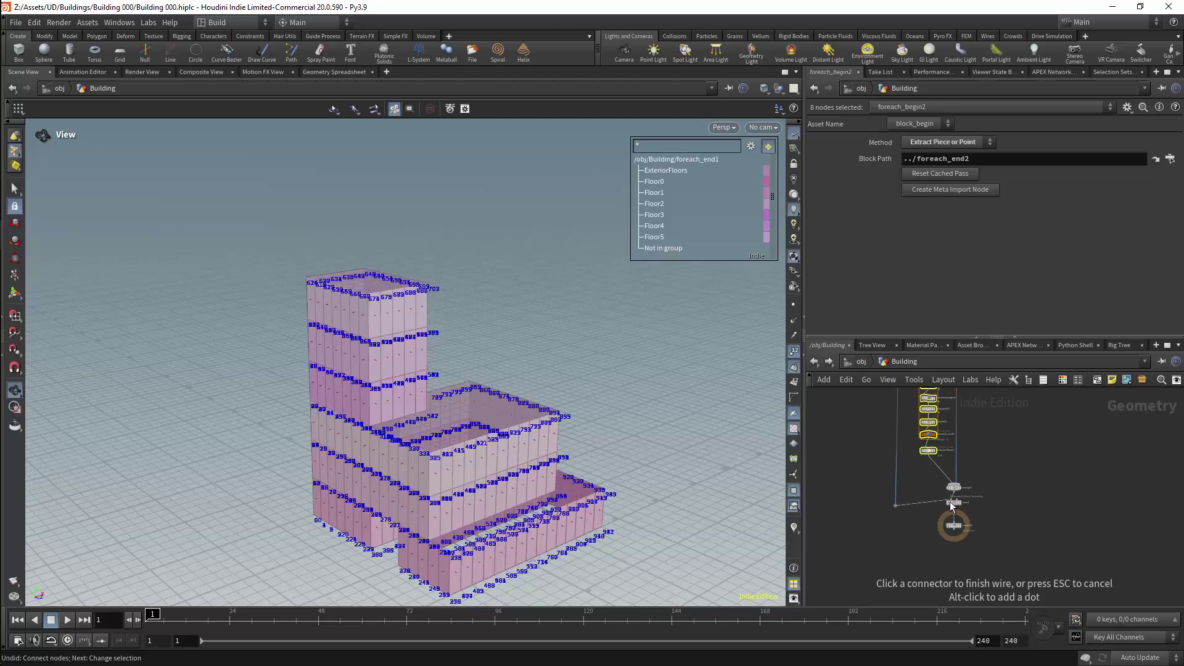
left_click(966, 504)
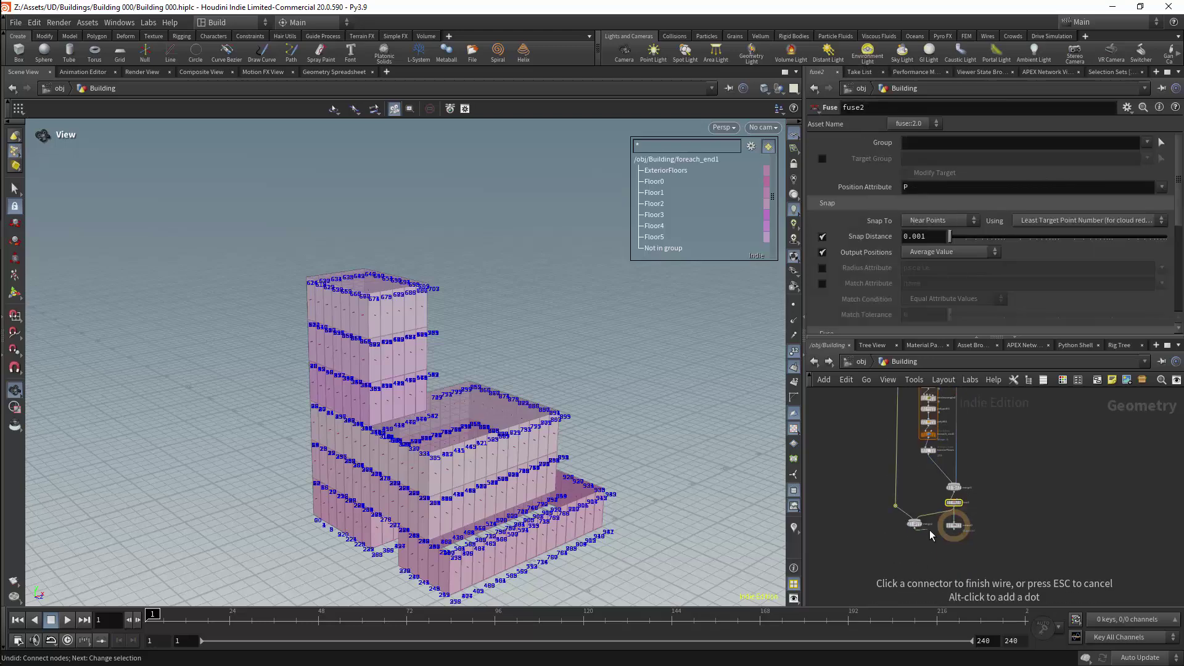
left_click_drag(956, 530, 915, 544)
left_click(926, 532)
Hide the point numbers and primitive normals in the viewport.
left_click_drag(709, 518, 663, 512)
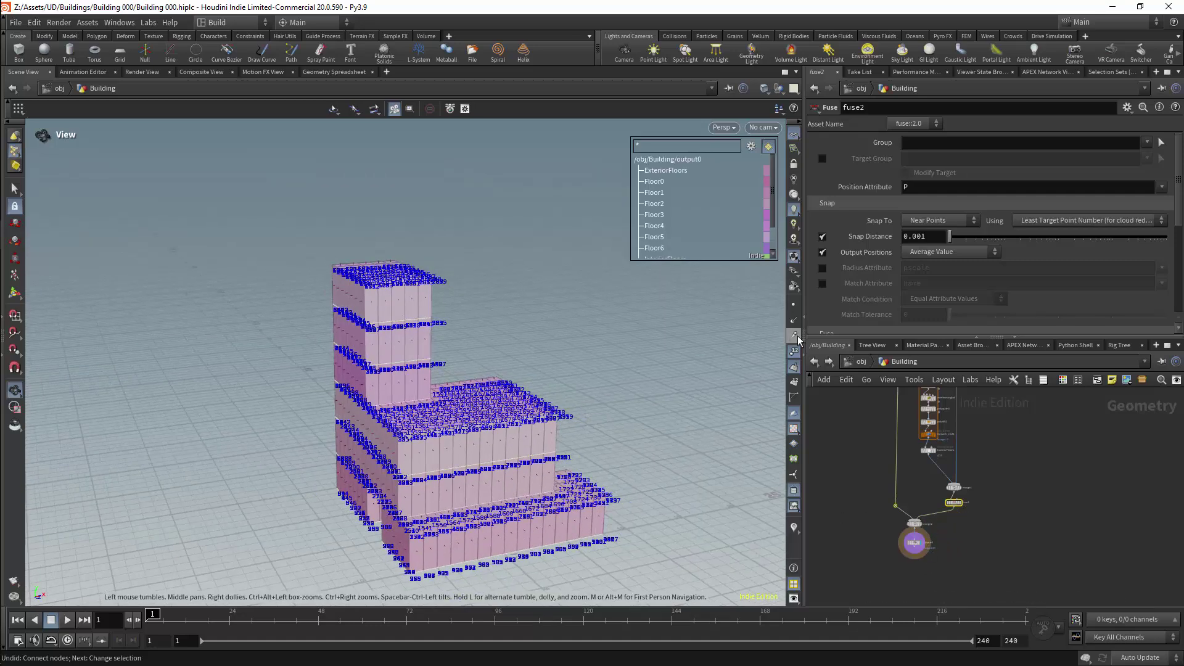
left_click(794, 351)
left_click(792, 369)
Examine the merged building from inside and outside, checking how the walls and floors meet.
left_click_drag(596, 429, 519, 454)
right_click_drag(519, 454, 653, 354)
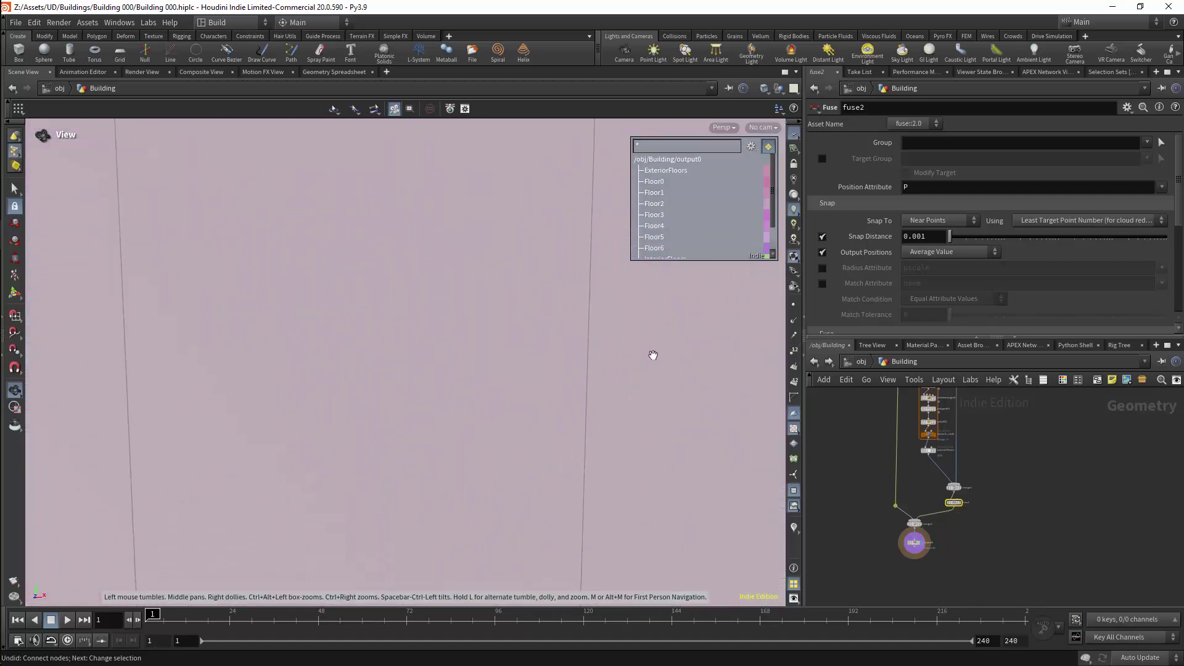
right_click_drag(488, 425, 500, 411)
left_click_drag(500, 411, 436, 404)
right_click_drag(437, 404, 484, 407)
left_click_drag(576, 537, 616, 524)
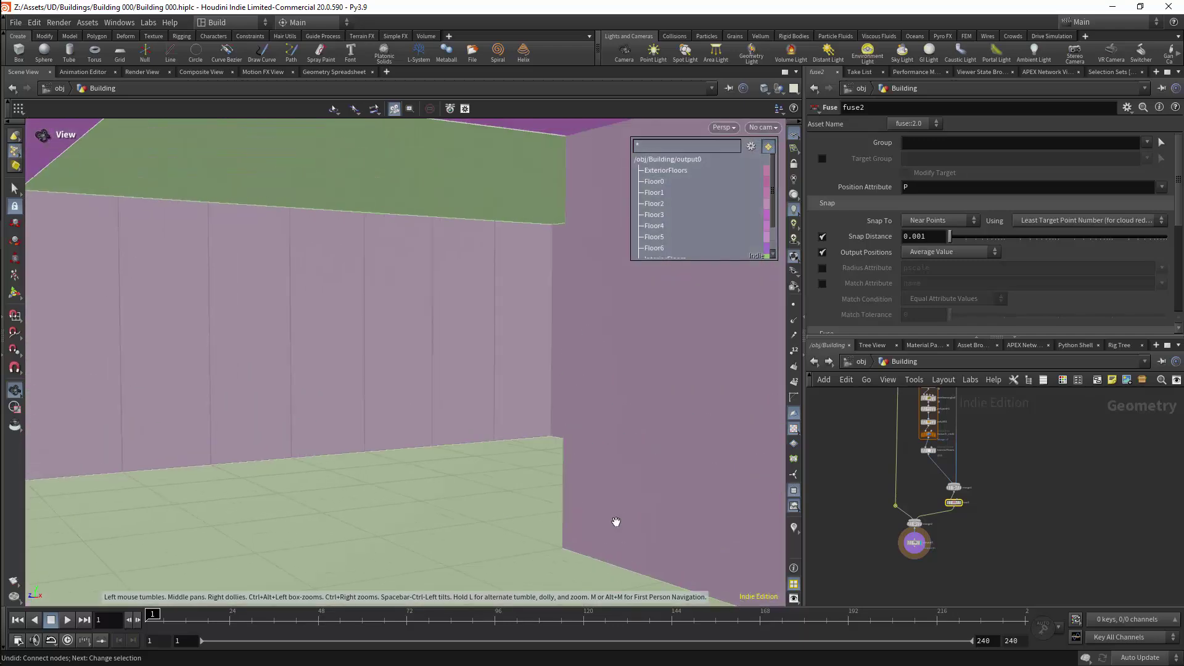
right_click_drag(616, 524, 570, 408)
left_click_drag(570, 408, 624, 394)
right_click_drag(624, 394, 581, 466)
middle_click_drag(581, 466, 547, 452)
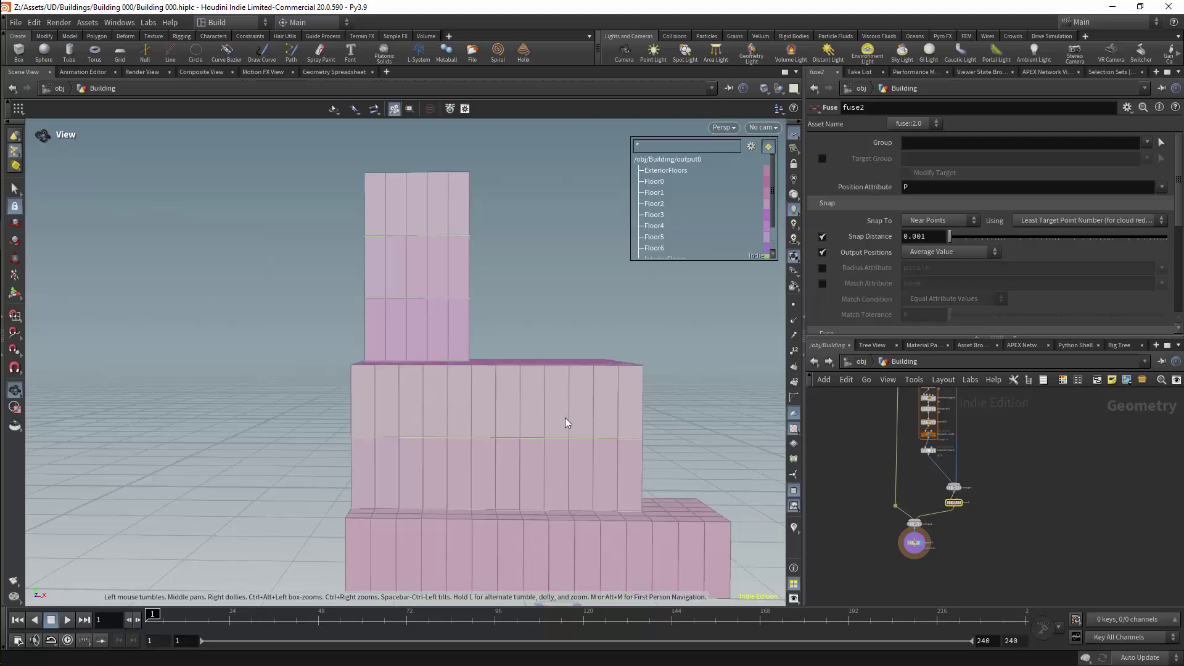
left_click_drag(568, 423, 465, 304)
right_click_drag(465, 304, 467, 338)
left_click_drag(467, 338, 468, 354)
scroll(972, 520, "up", 5)
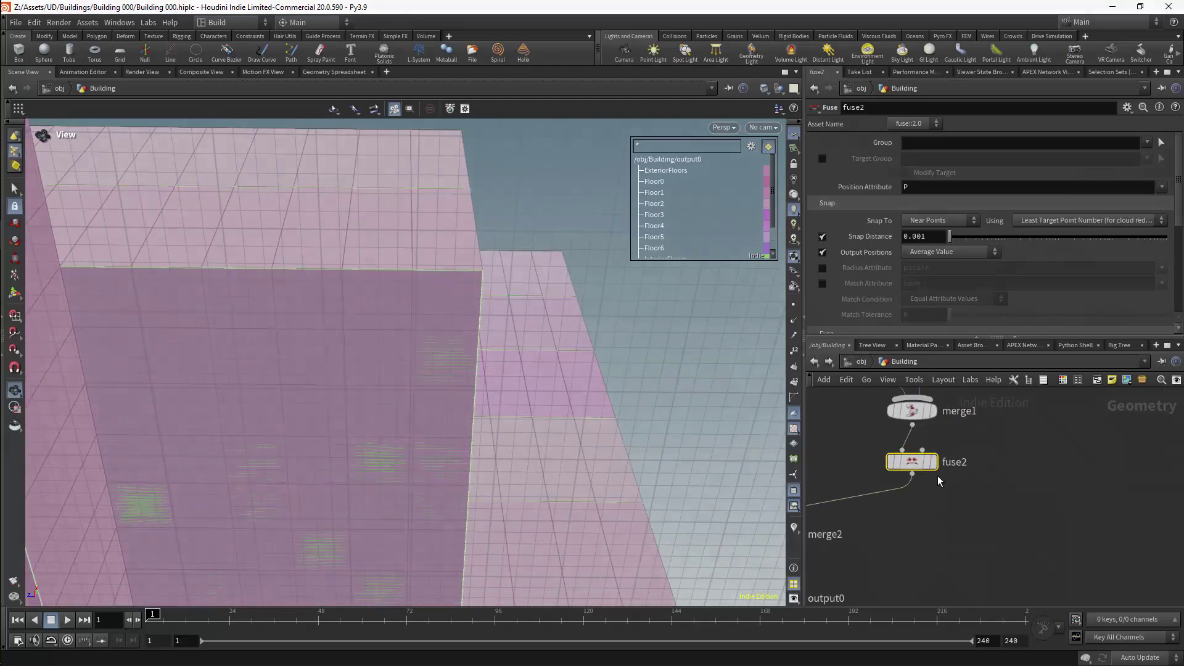
Display fuse2 and examine the floors without the walls.
left_click(932, 461)
left_click_drag(542, 351, 545, 403)
right_click_drag(545, 404, 683, 232)
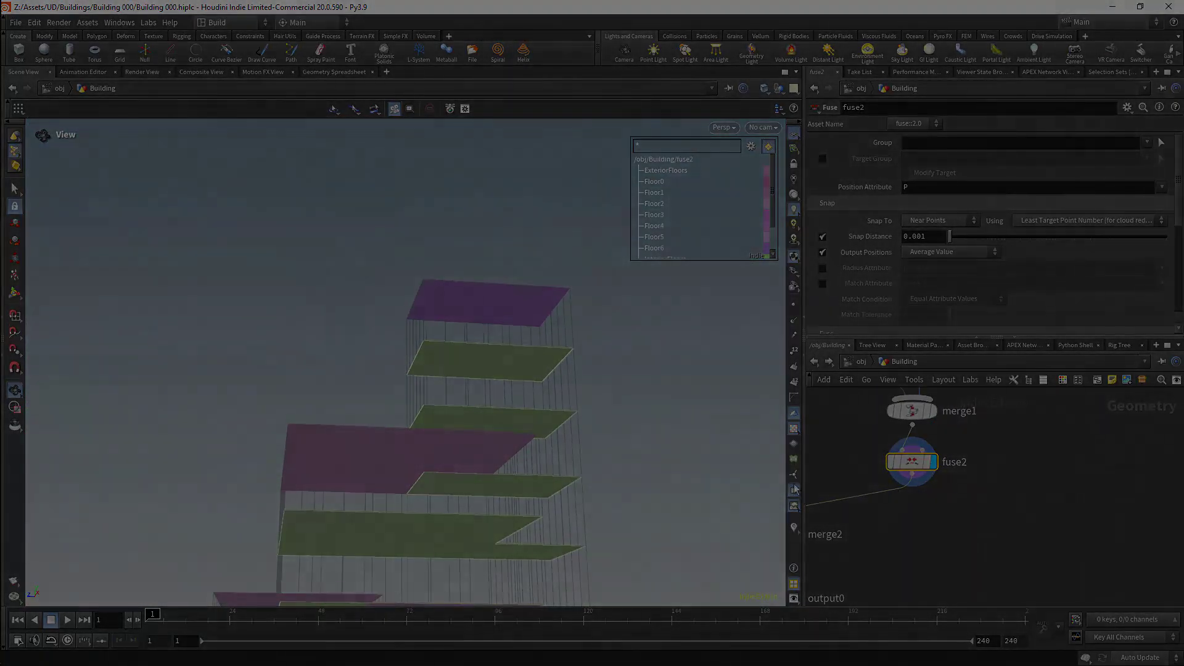